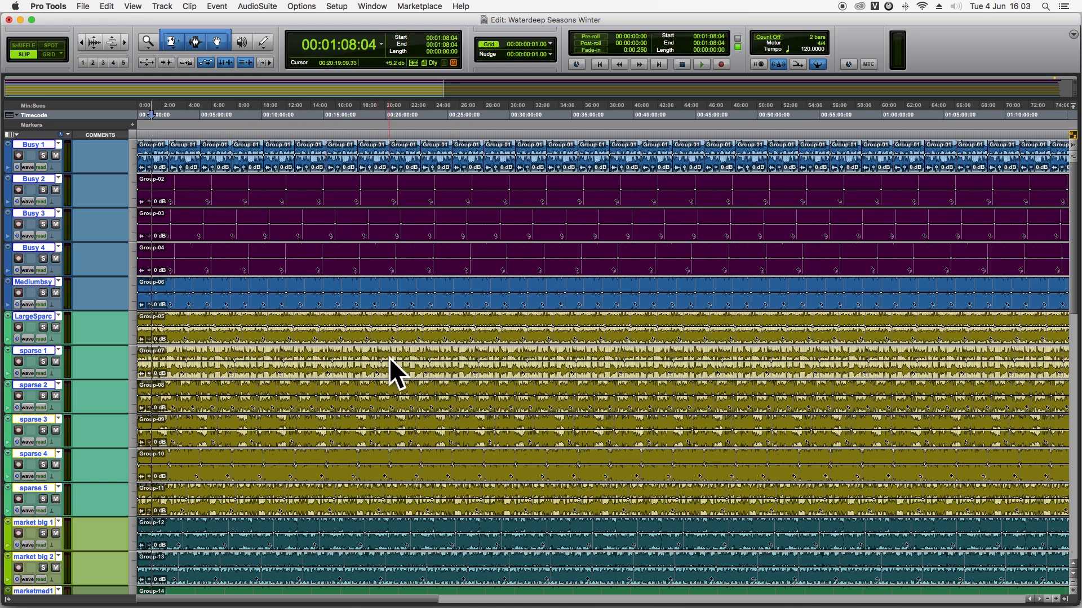
Step: Look over the session's full track list and length, and play the Busy 1 and Busy 3 tracks in solo
{"action": "scroll", "coordinate": [302, 361], "scroll_direction": "down", "scroll_amount": 10}
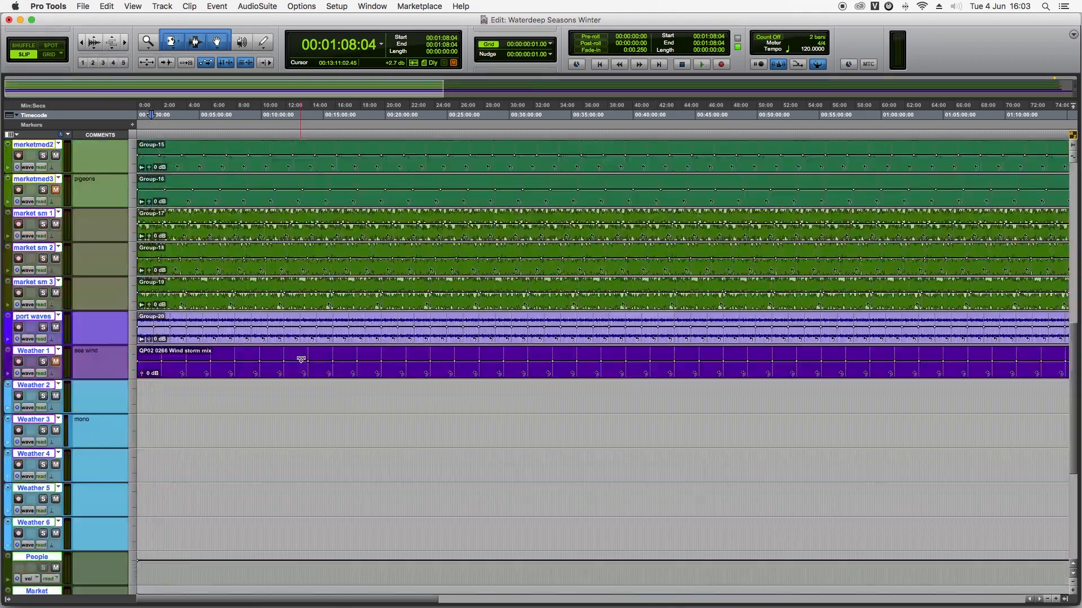
{"action": "scroll", "coordinate": [302, 360], "scroll_direction": "up", "scroll_amount": 10}
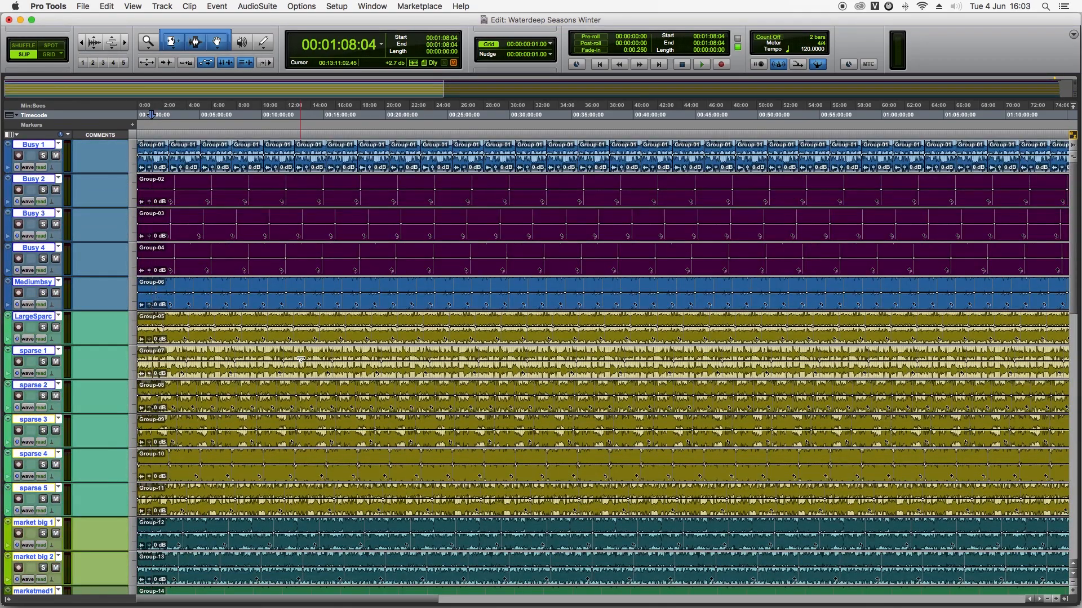
{"action": "key", "text": "r"}
{"action": "key", "text": "r"}
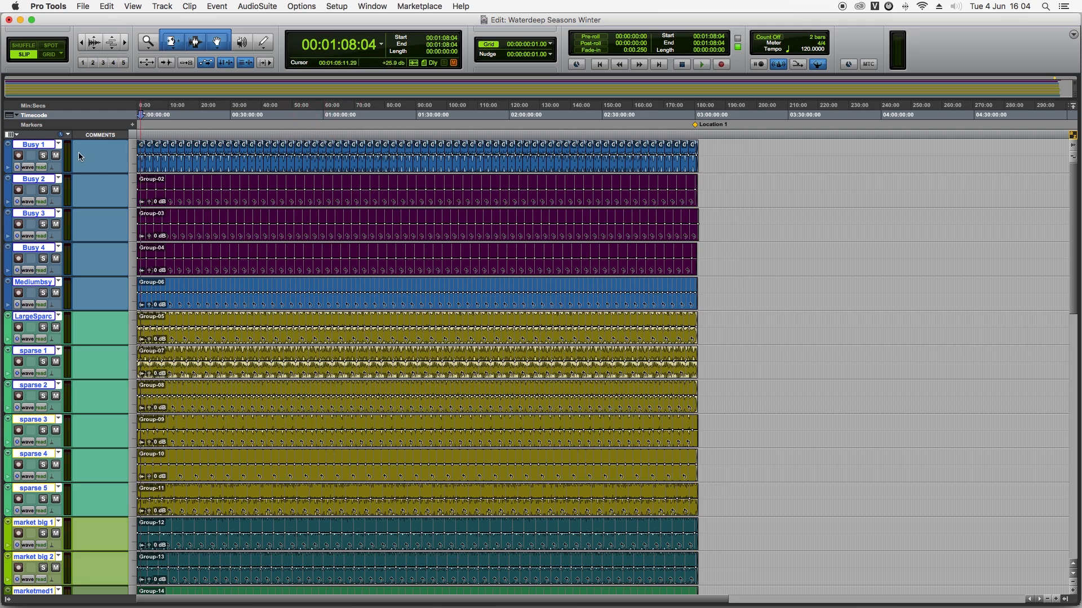
{"action": "left_click", "coordinate": [45, 158]}
{"action": "key", "text": "space"}
{"action": "left_click", "coordinate": [44, 224]}
{"action": "left_click", "coordinate": [43, 155]}
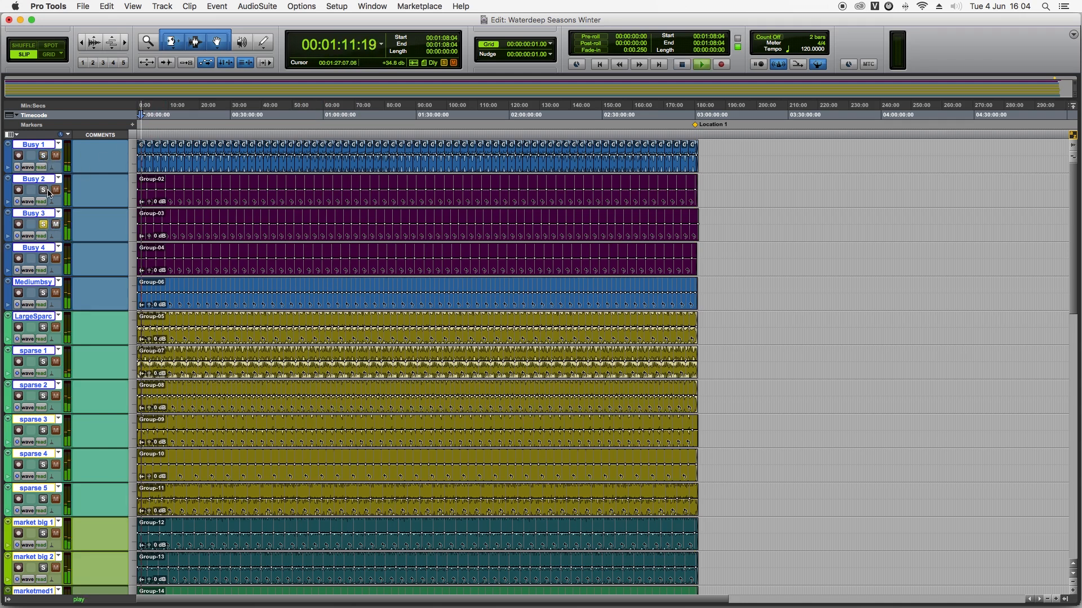
Step: Audition the Busy 4 and Mediumbsy tracks in solo, stop playback and clear the solo
{"action": "left_click", "coordinate": [43, 190]}
{"action": "left_click", "coordinate": [43, 155]}
{"action": "left_click", "coordinate": [44, 258]}
{"action": "left_click", "coordinate": [43, 225]}
{"action": "left_click", "coordinate": [43, 190]}
{"action": "left_click", "coordinate": [43, 156]}
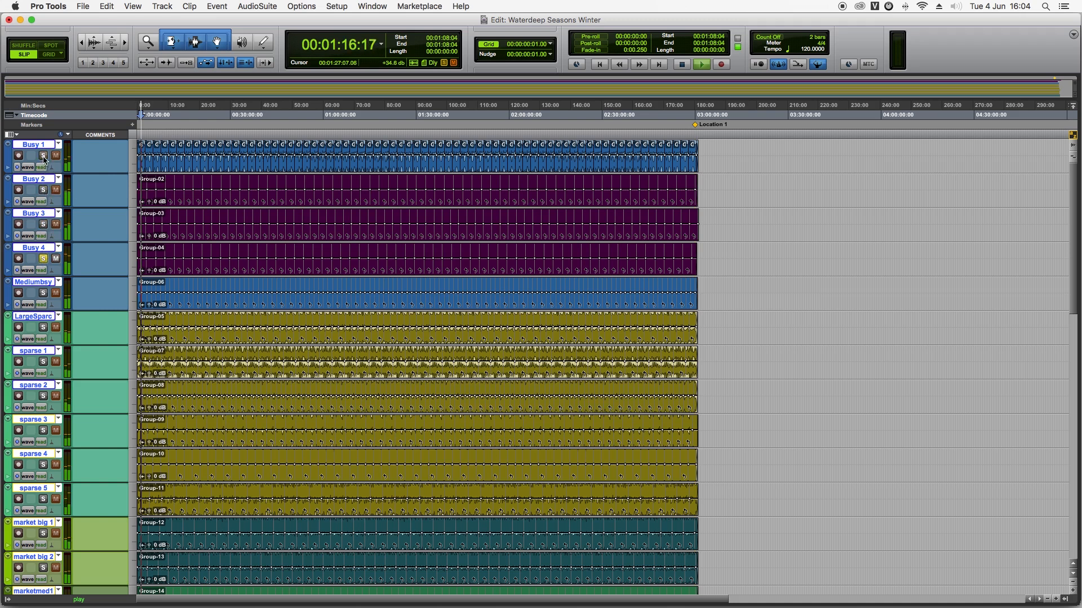
{"action": "left_click", "coordinate": [43, 293]}
{"action": "left_click", "coordinate": [43, 259]}
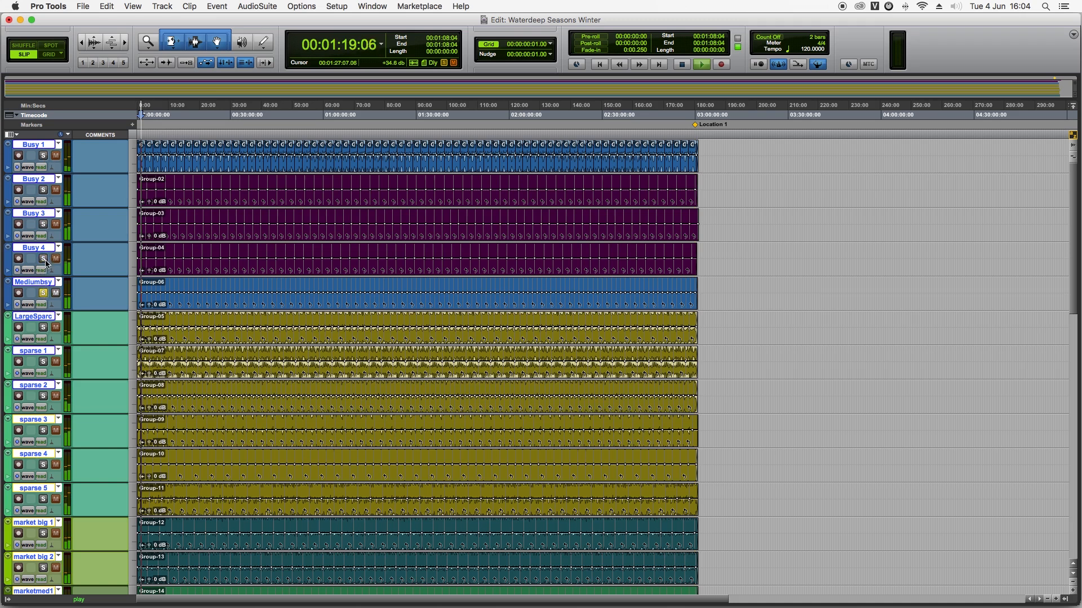
{"action": "key", "text": "space"}
{"action": "left_click", "coordinate": [43, 293]}
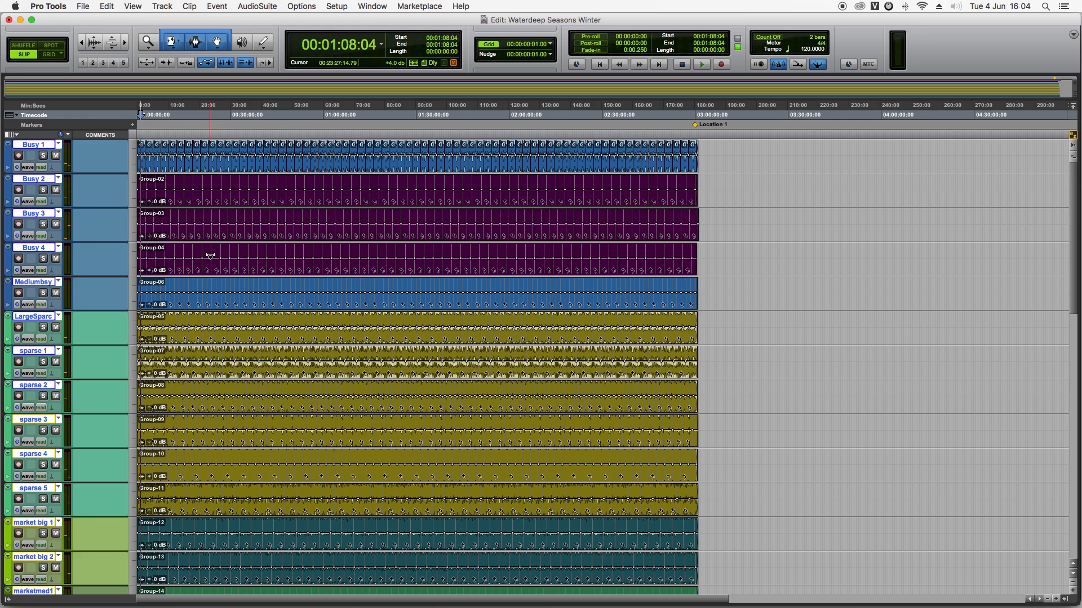
Step: Enlarge the waveform display and examine a selected range of about 2 minutes 8 seconds starting near 25:41
{"action": "key", "text": "super+]"}
{"action": "key", "text": "super+]"}
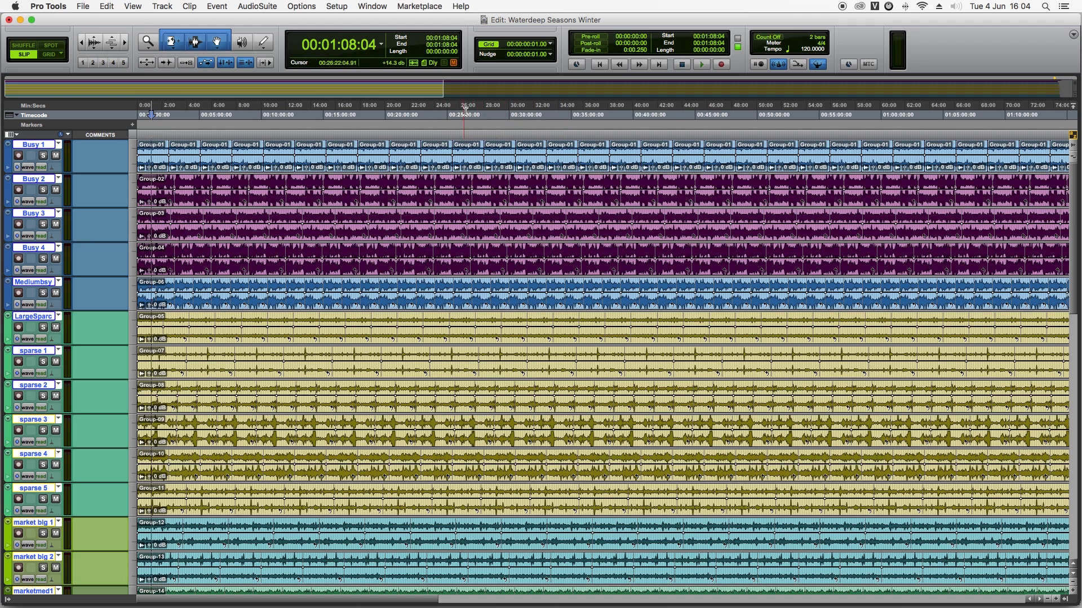
{"action": "left_click_drag", "start_coordinate": [455, 136], "coordinate": [482, 136]}
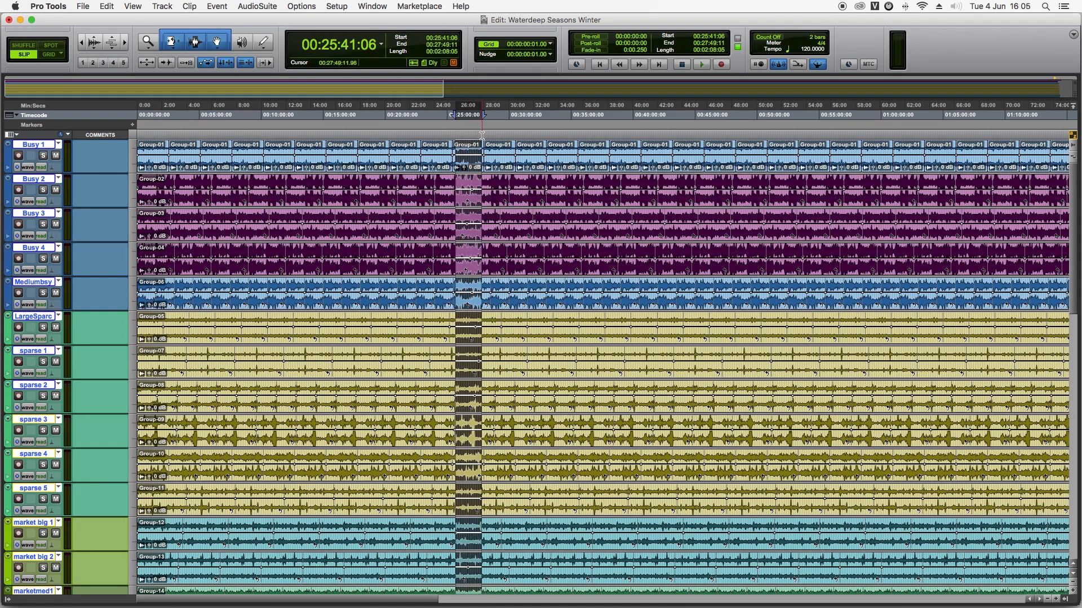
{"action": "key", "text": "t"}
{"action": "key", "text": "t"}
{"action": "key", "text": "t"}
{"action": "key", "text": "t"}
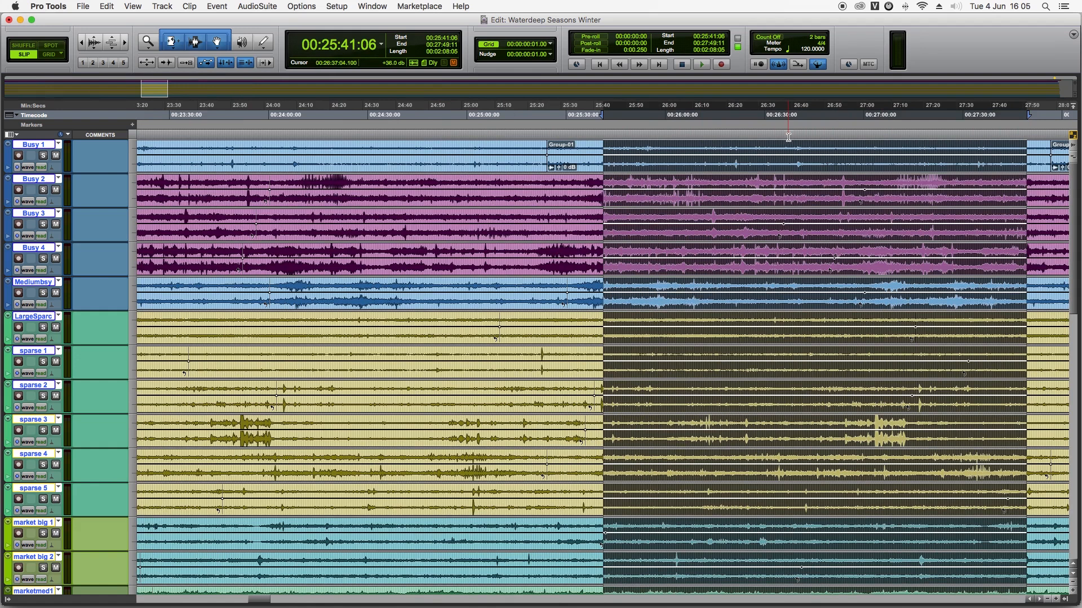
Step: Select about 2 seconds near 26:20 across the tracks and play that passage with Busy 1 soloed
{"action": "left_click_drag", "start_coordinate": [736, 136], "coordinate": [740, 136]}
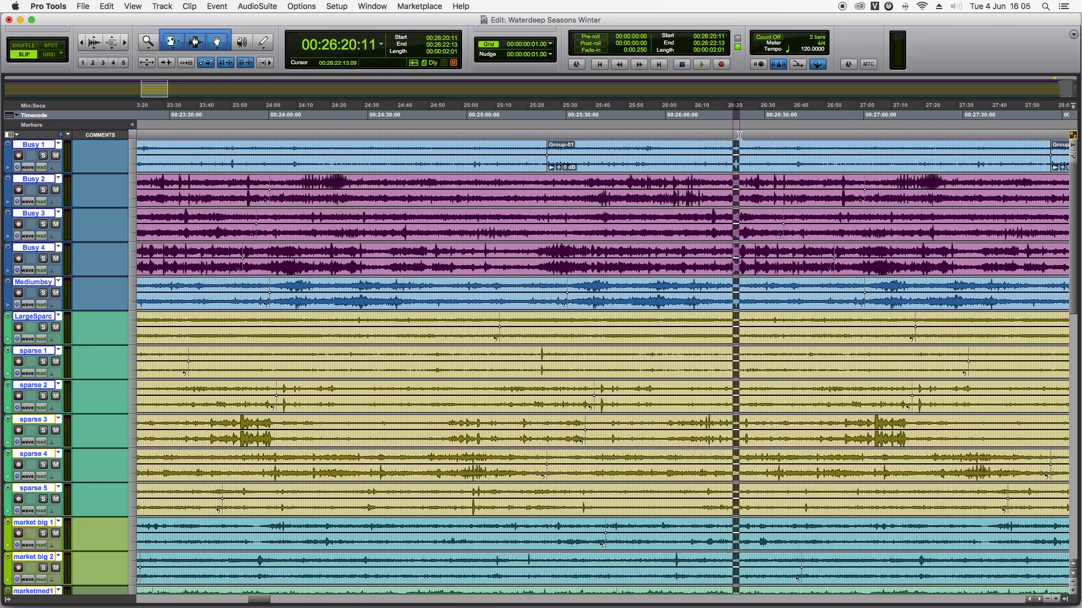
{"action": "key", "text": "t"}
{"action": "key", "text": "t"}
{"action": "key", "text": "t"}
{"action": "left_click", "coordinate": [40, 155]}
{"action": "key", "text": "space"}
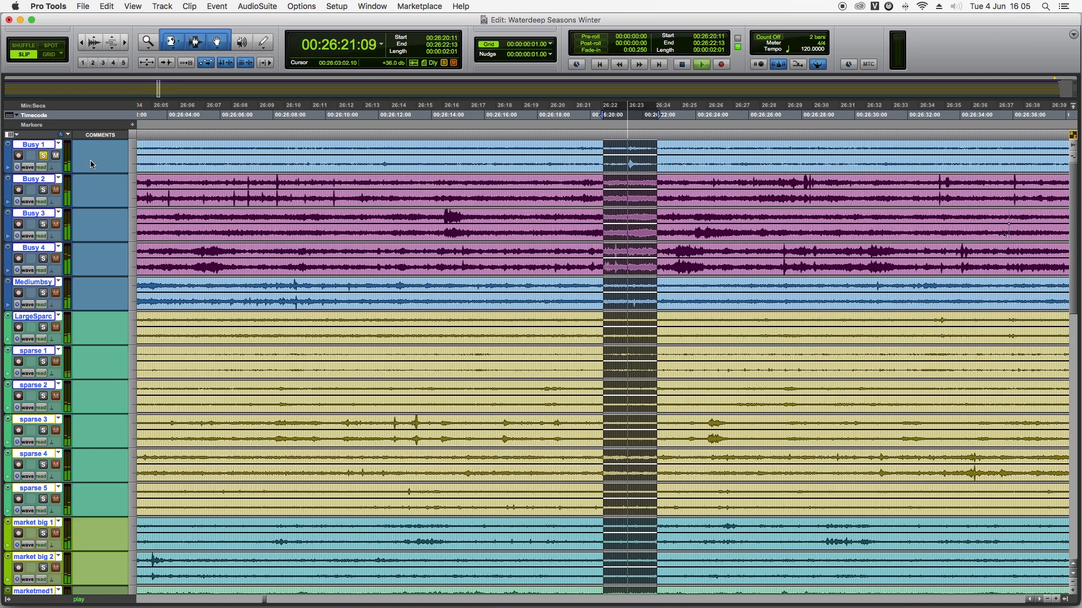
{"action": "left_click", "coordinate": [43, 156]}
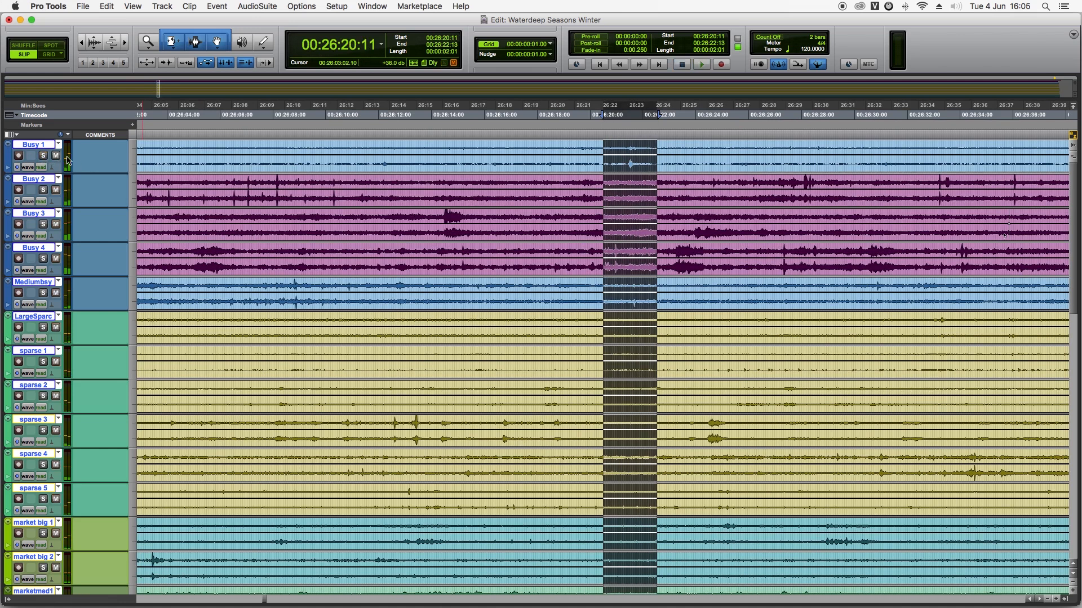
Step: Place the edit cursor at about 26:24 and bring the full length of the session into view
{"action": "key", "text": "r"}
{"action": "key", "text": "r"}
{"action": "key", "text": "r"}
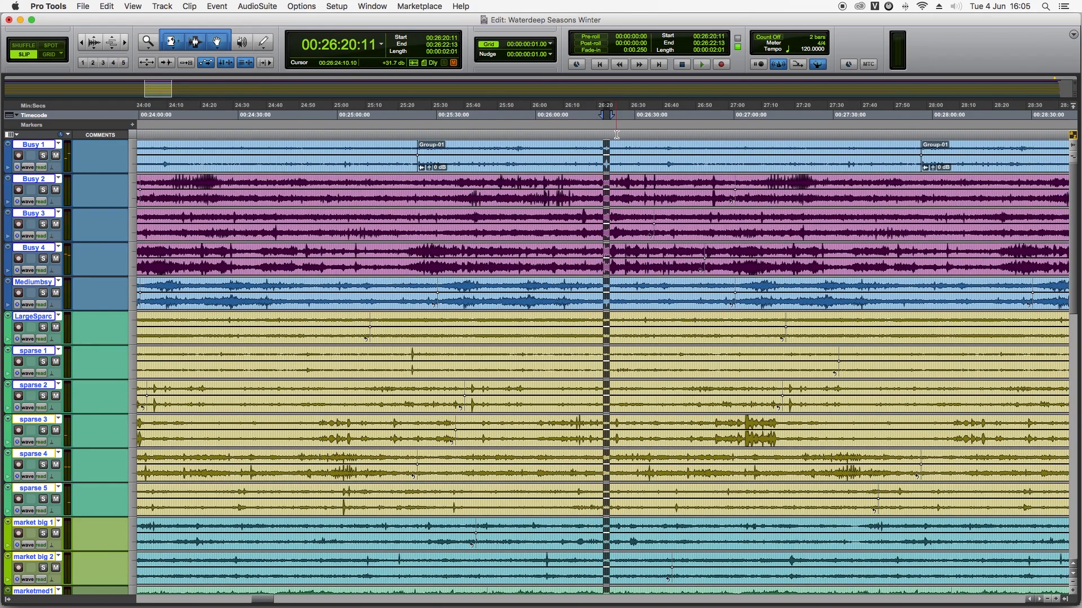
{"action": "left_click", "coordinate": [616, 135]}
{"action": "key", "text": "r"}
{"action": "key", "text": "r"}
{"action": "key", "text": "r"}
{"action": "key", "text": "r"}
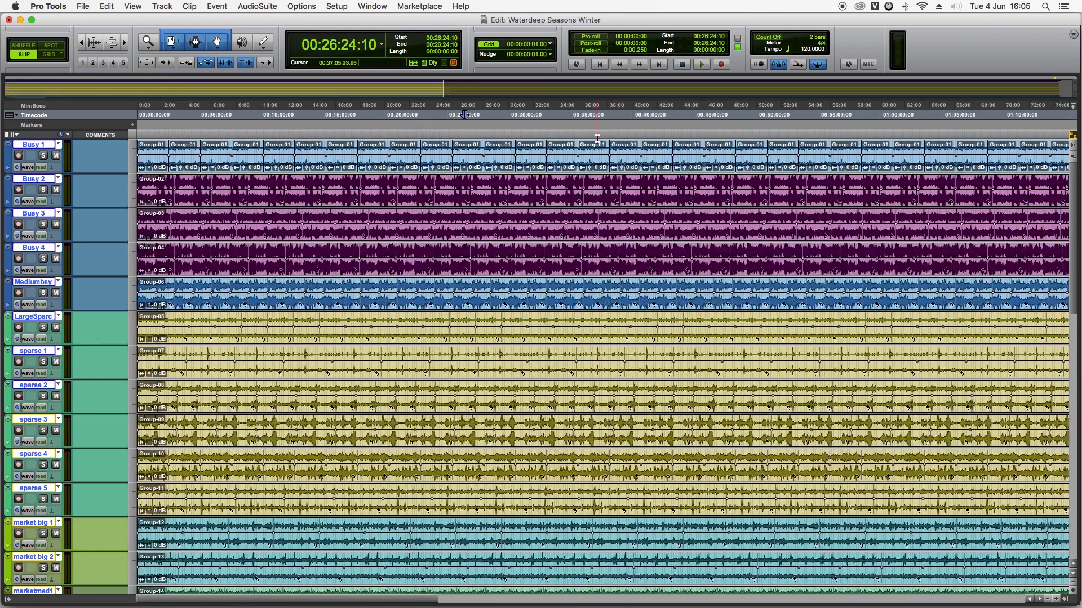
{"action": "key", "text": "r"}
{"action": "key", "text": "r"}
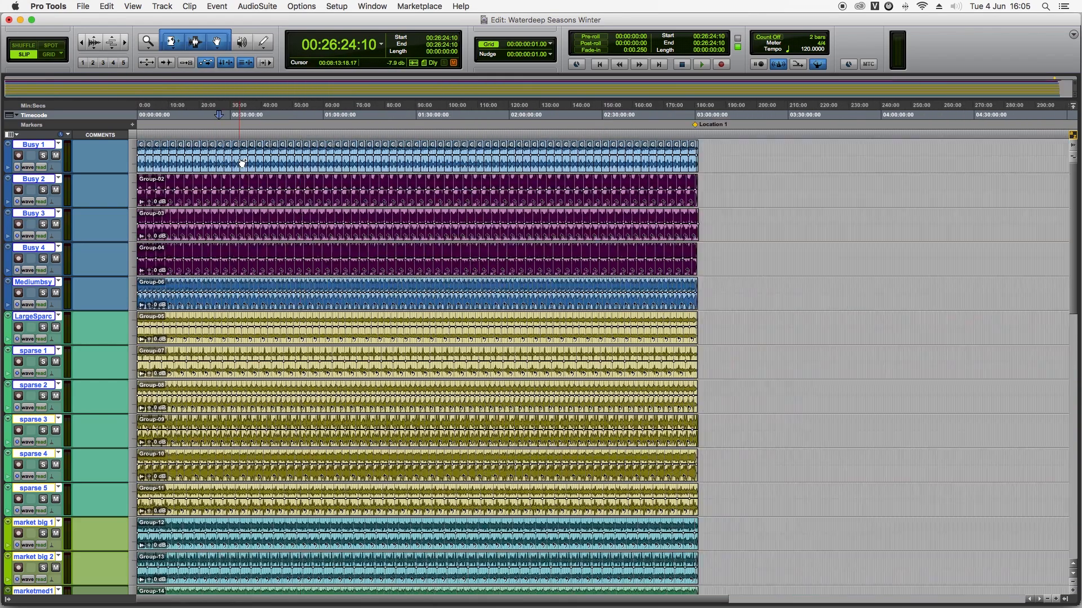
{"action": "key", "text": "r"}
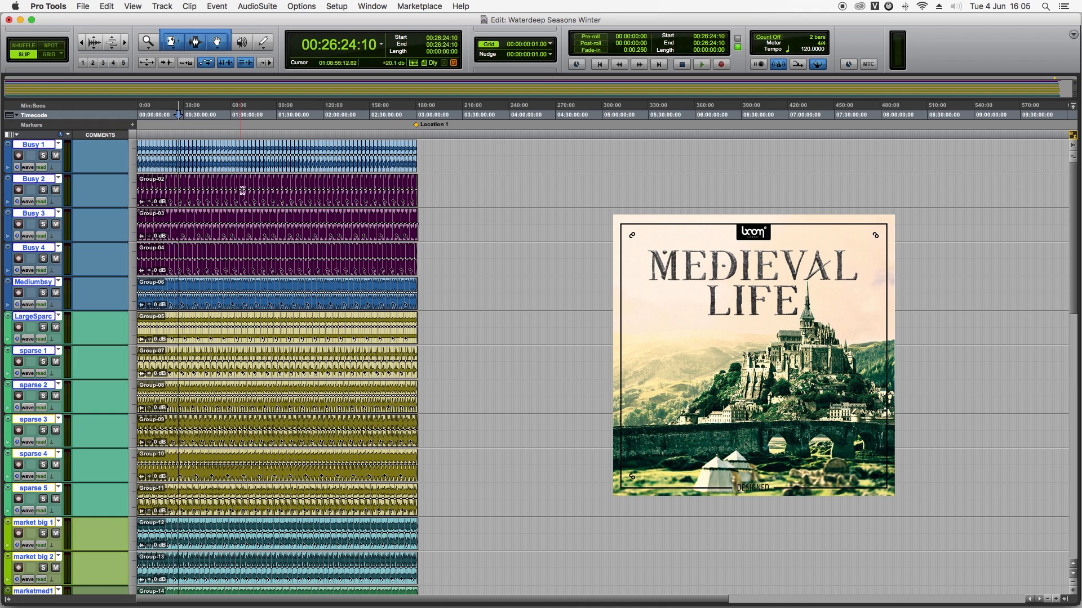
Step: Place the edit cursor on the sparse 1 track at about 01:24:01 and examine the sparse and market tracks
{"action": "scroll", "coordinate": [241, 183], "scroll_direction": "down", "scroll_amount": 4}
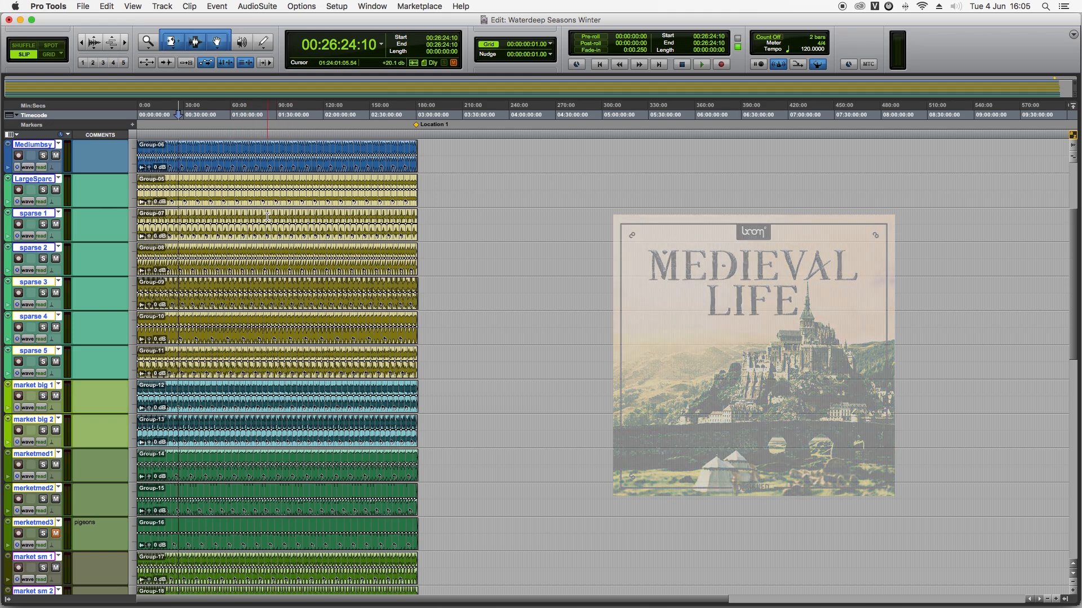
{"action": "left_click", "coordinate": [268, 219]}
{"action": "key", "text": "t"}
{"action": "key", "text": "t"}
{"action": "key", "text": "t"}
{"action": "key", "text": "t"}
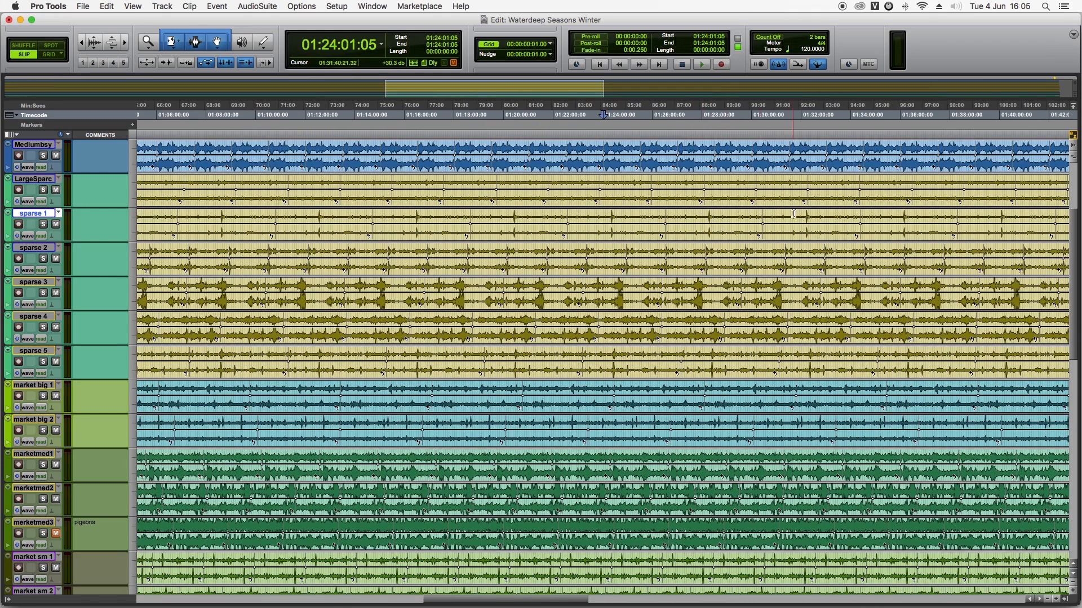
{"action": "key", "text": "alt+a"}
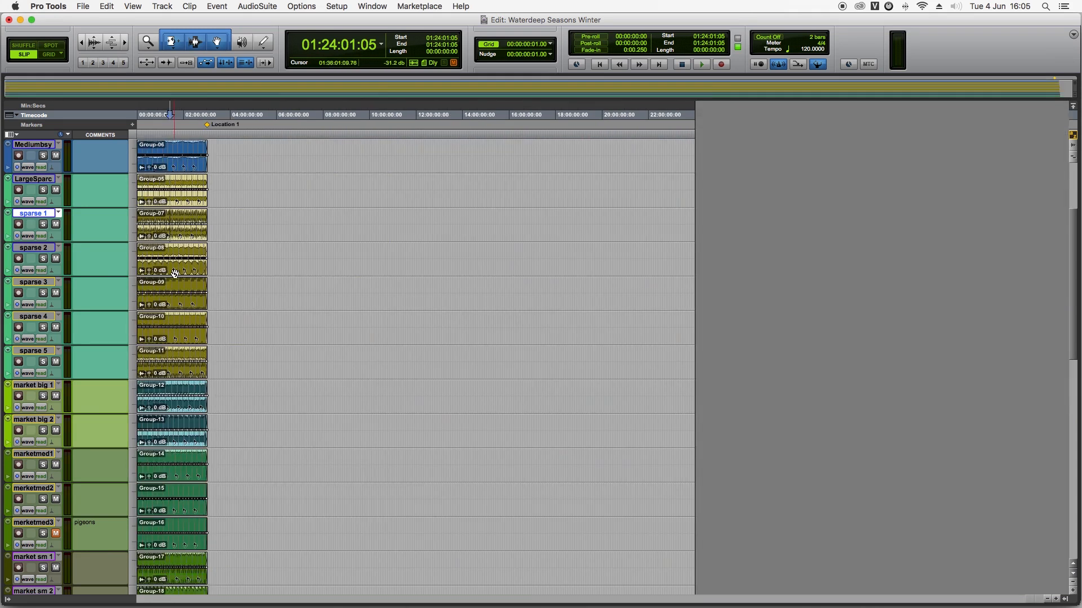
{"action": "key", "text": "super+bracketright"}
{"action": "key", "text": "super+bracketright"}
{"action": "scroll", "coordinate": [227, 326], "scroll_direction": "down", "scroll_amount": 7}
{"action": "scroll", "coordinate": [227, 326], "scroll_direction": "up", "scroll_amount": 6}
{"action": "scroll", "coordinate": [194, 330], "scroll_direction": "down", "scroll_amount": 5}
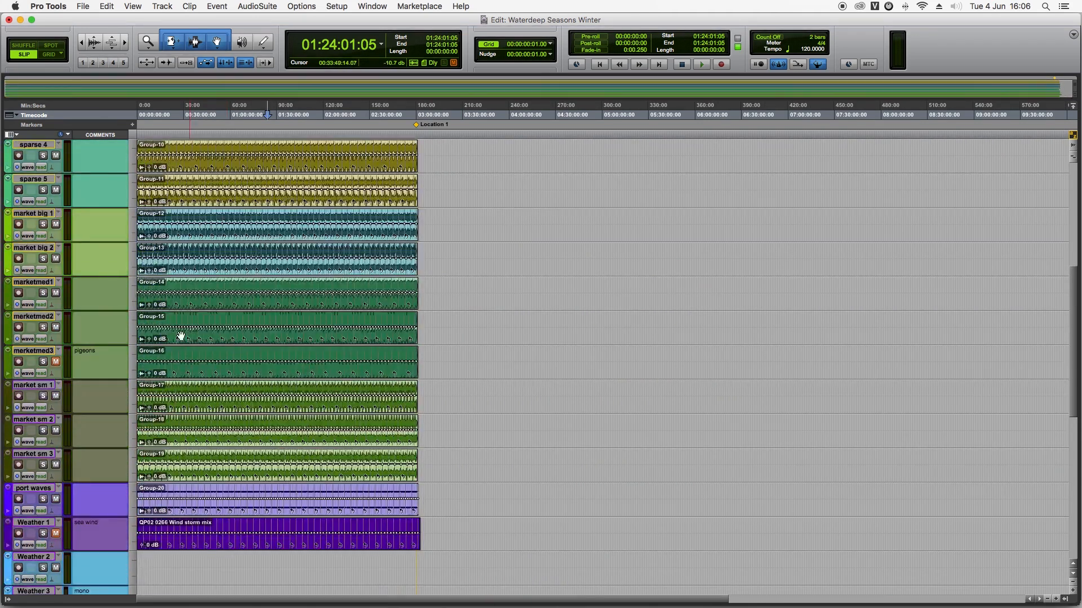
Step: Play the session from about 01:24:01, auditioning merketmed2 and marketmed1 in solo
{"action": "left_click", "coordinate": [43, 327]}
{"action": "key", "text": "space"}
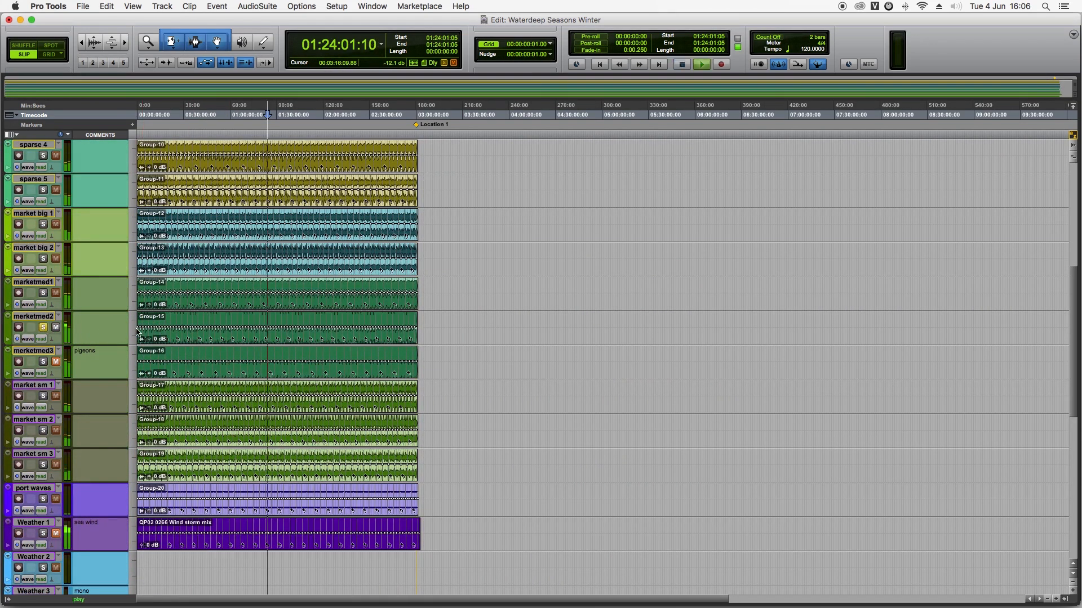
{"action": "key", "text": "t"}
{"action": "key", "text": "t"}
{"action": "key", "text": "t"}
{"action": "key", "text": "t"}
{"action": "left_click", "coordinate": [42, 293]}
{"action": "left_click", "coordinate": [44, 329]}
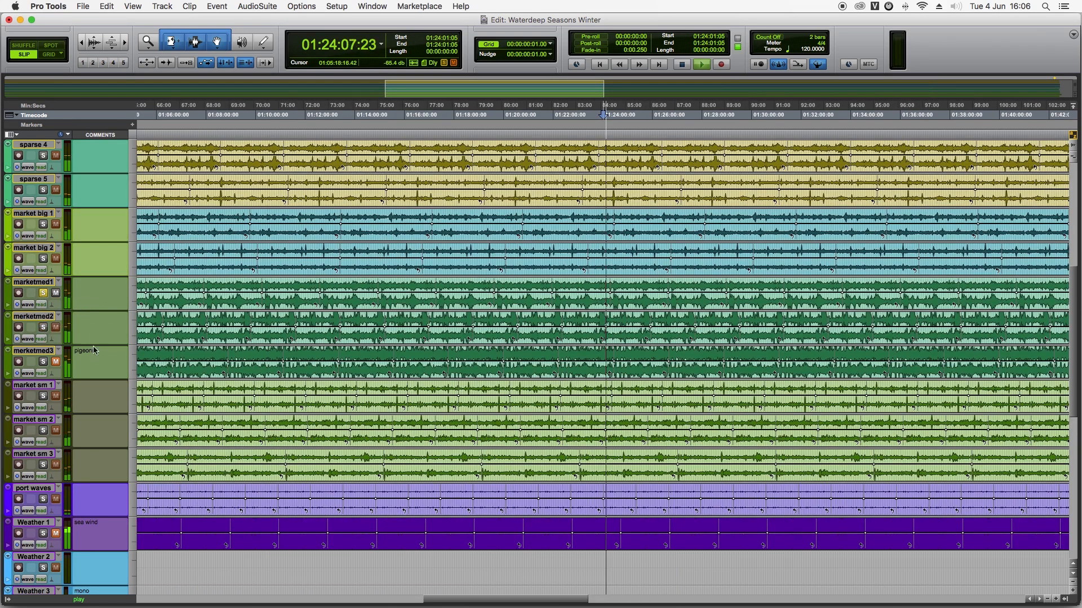
Step: Audition the market sm 2 and market big 1 tracks in solo, stop playback and clear the solo
{"action": "left_click", "coordinate": [43, 431]}
{"action": "left_click", "coordinate": [42, 293]}
{"action": "left_click", "coordinate": [42, 225]}
{"action": "left_click", "coordinate": [43, 431]}
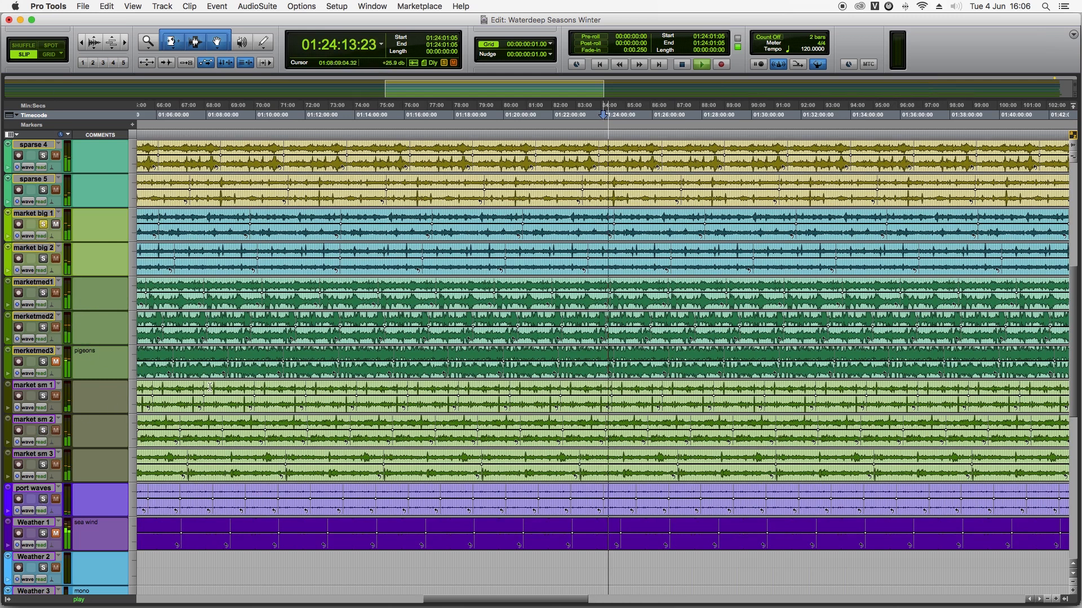
{"action": "left_click", "coordinate": [44, 226]}
{"action": "key", "text": "space"}
{"action": "key", "text": "r"}
{"action": "key", "text": "r"}
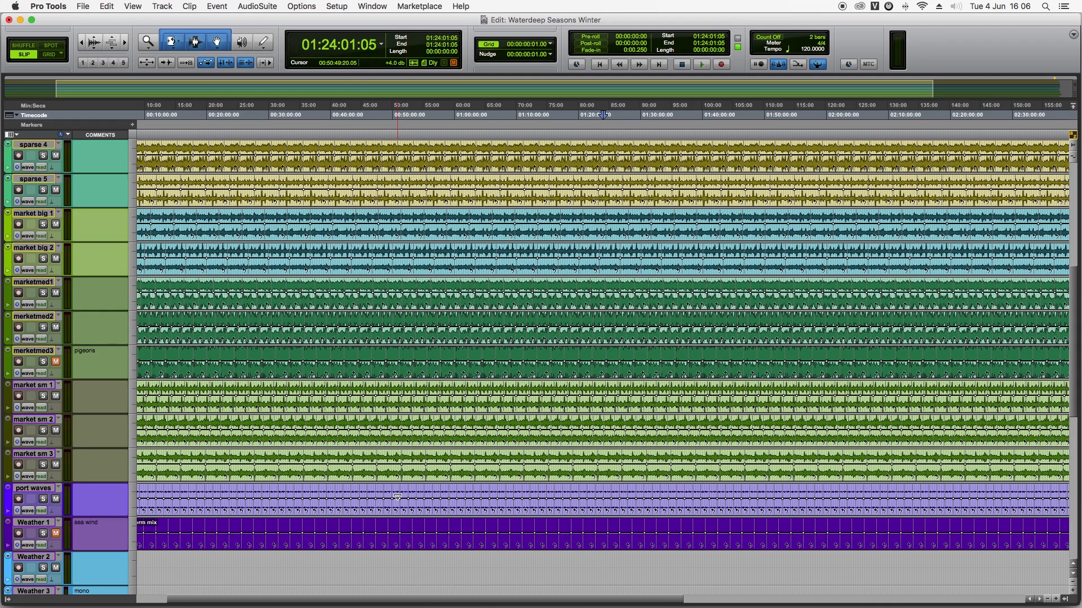
Step: Audition the port waves track in solo, clear the solo and stop playback
{"action": "left_click", "coordinate": [43, 499]}
{"action": "key", "text": "space"}
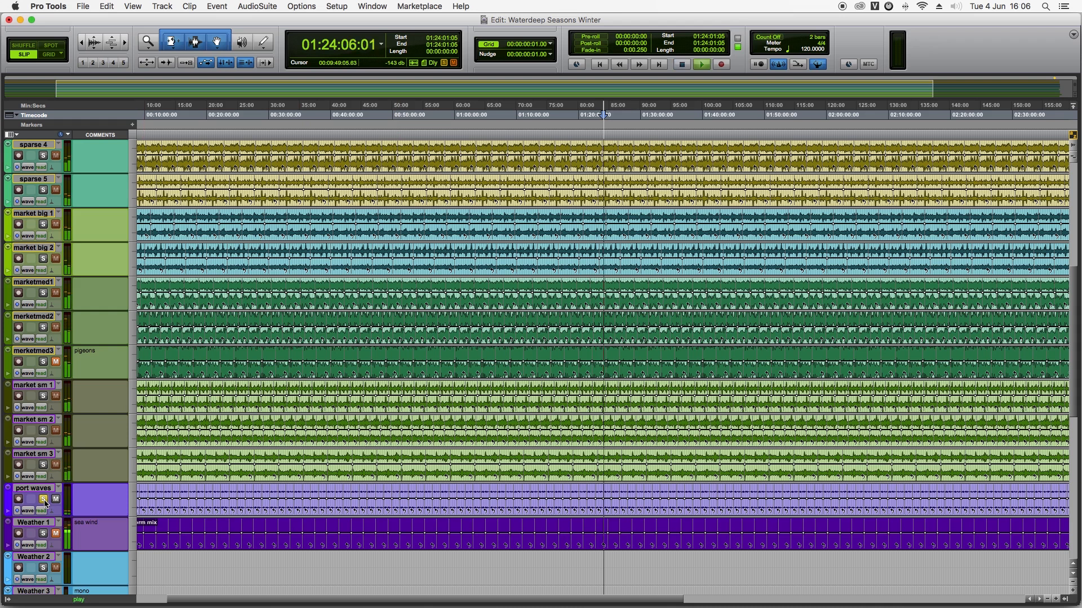
{"action": "left_click", "coordinate": [43, 500]}
{"action": "key", "text": "space"}
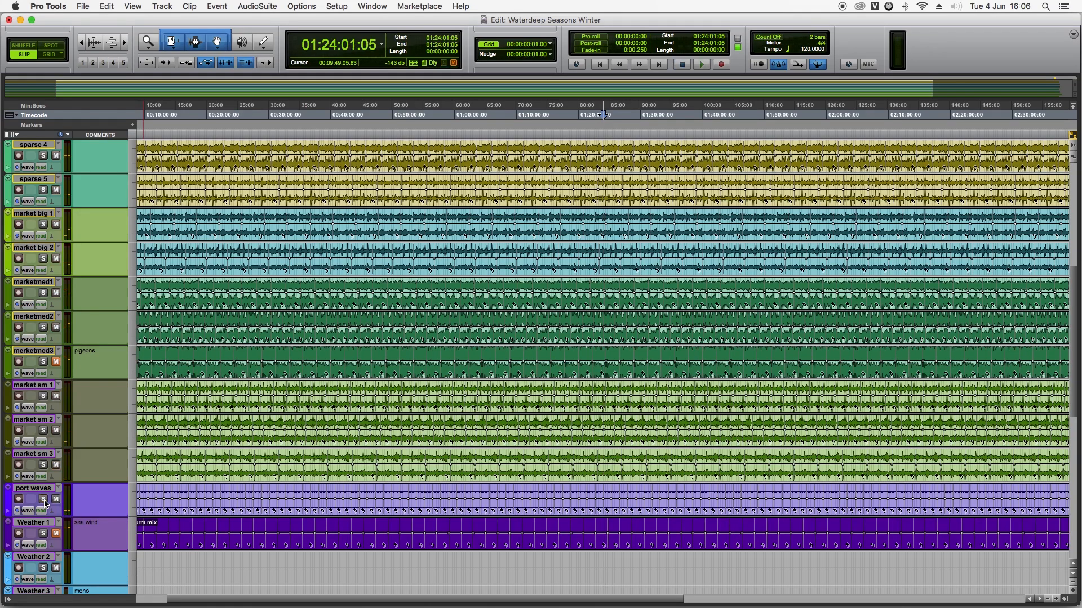
Step: Examine the mixer's channel strips and bus routing from the Busy tracks through the People, Market and Docks submixes to Master 1
{"action": "key", "text": "super+equal"}
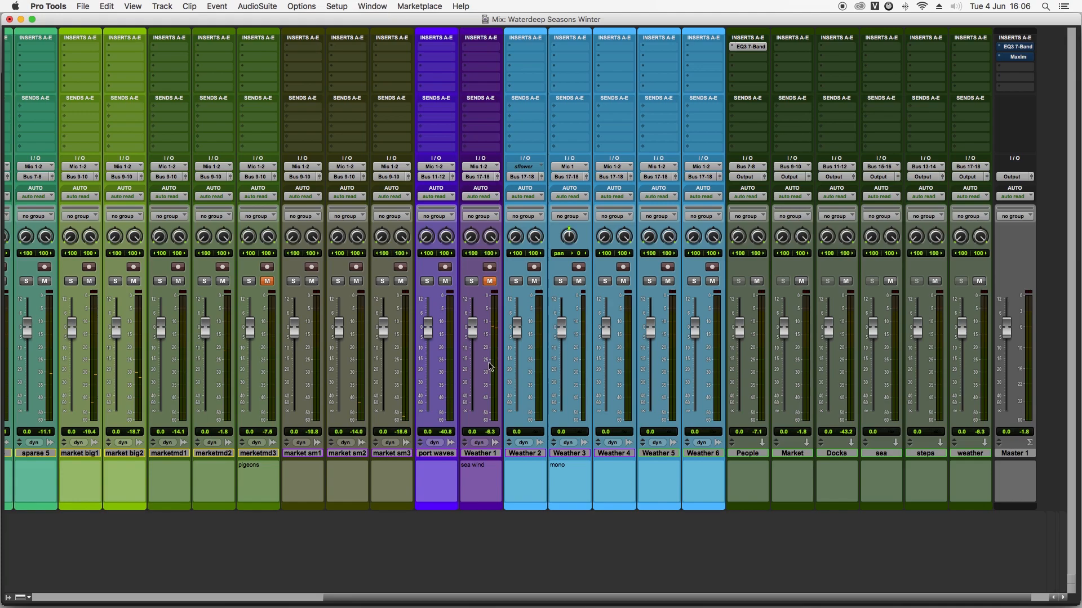
{"action": "scroll", "coordinate": [338, 363], "scroll_direction": "left", "scroll_amount": 10}
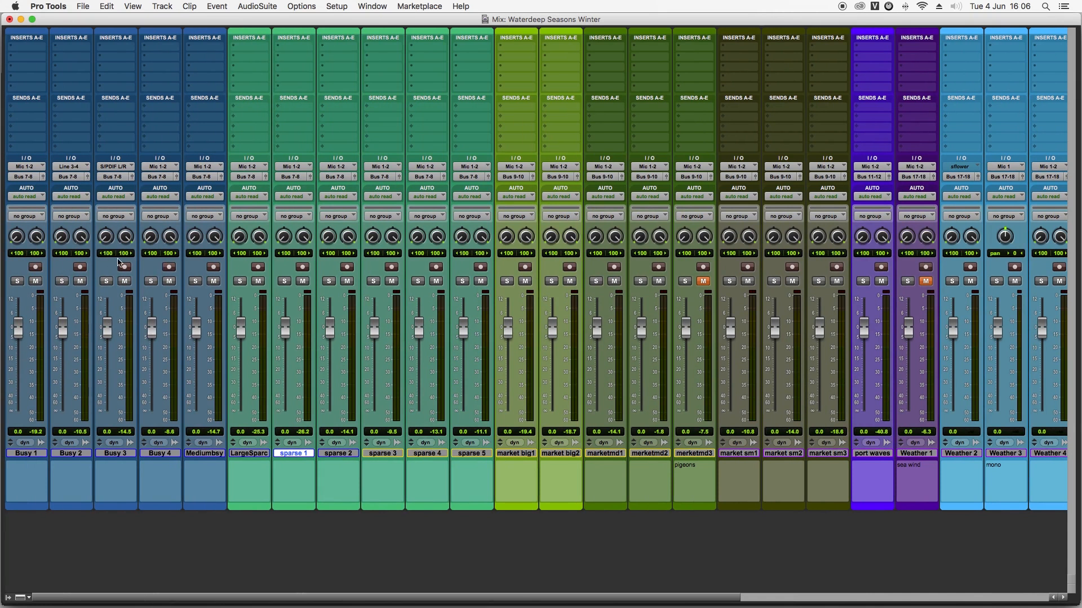
{"action": "key", "text": "super+equal"}
{"action": "scroll", "coordinate": [127, 174], "scroll_direction": "up", "scroll_amount": 10}
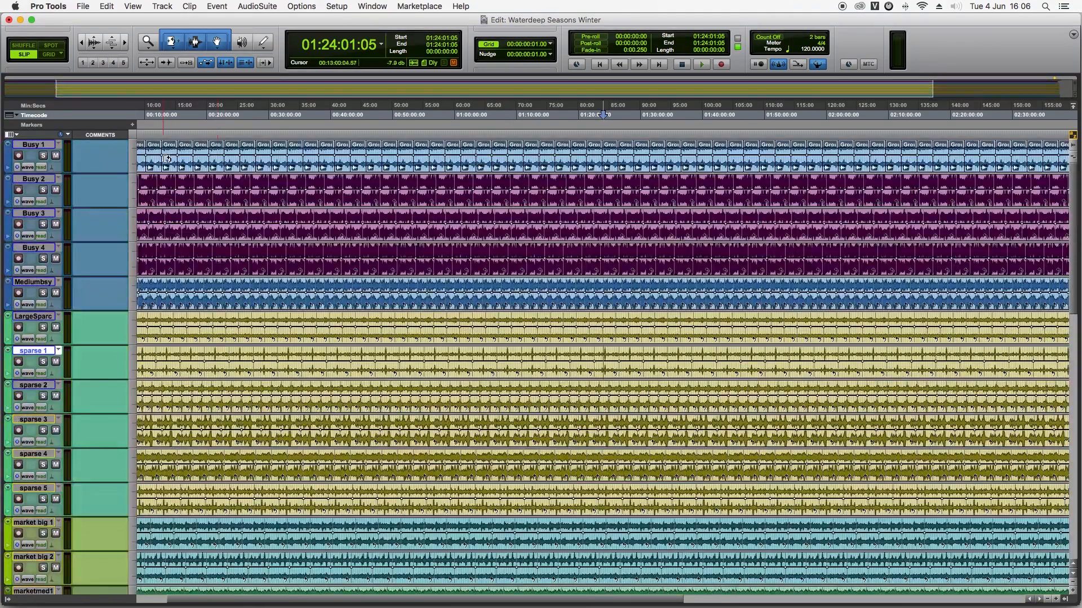
{"action": "key", "text": "super+equal"}
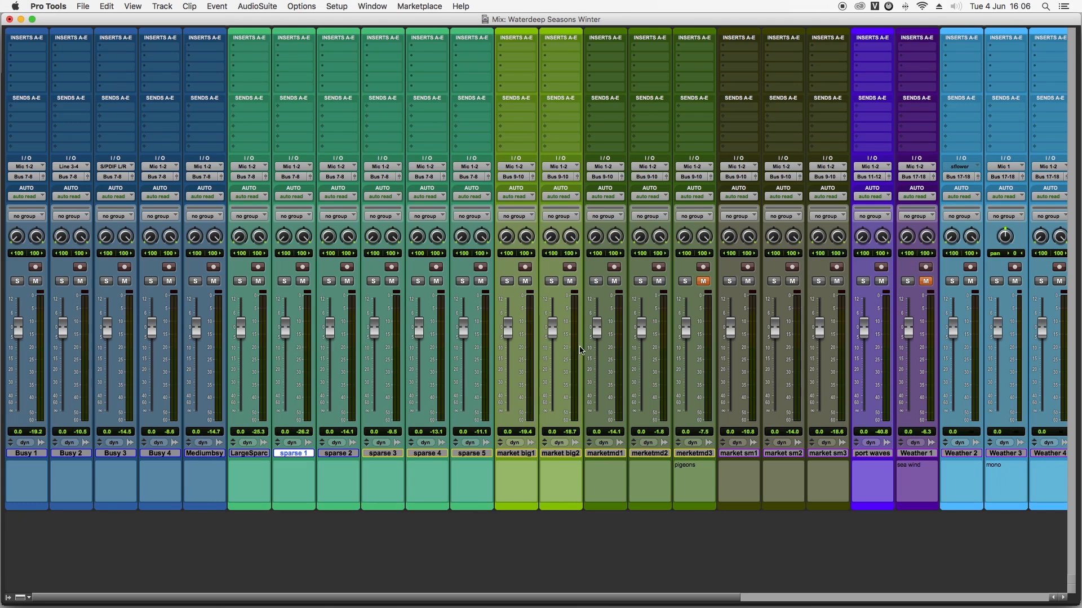
{"action": "scroll", "coordinate": [581, 350], "scroll_direction": "right", "scroll_amount": 10}
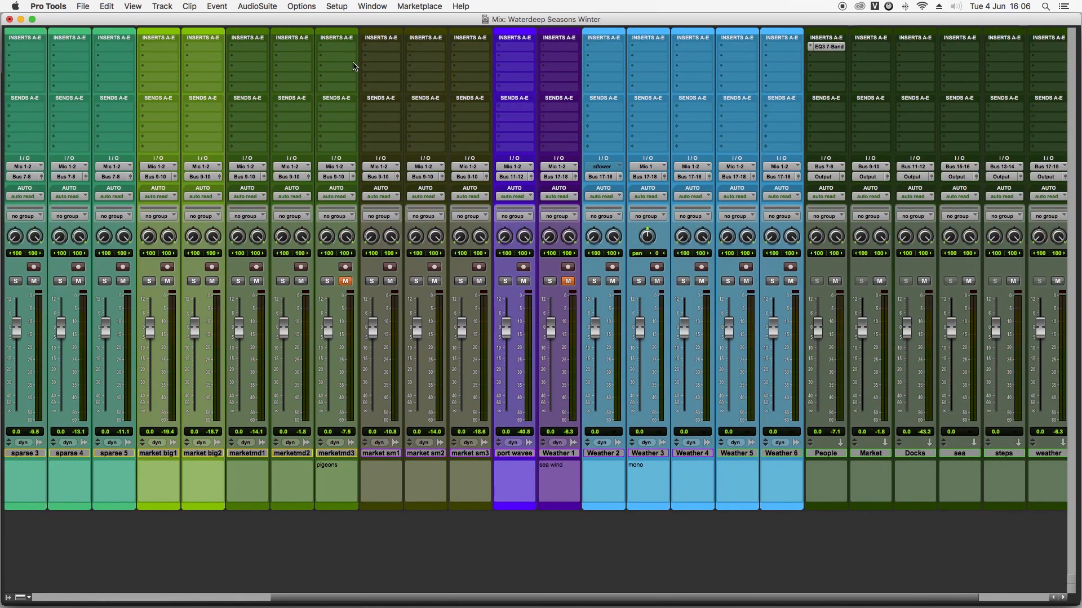
{"action": "scroll", "coordinate": [561, 260], "scroll_direction": "right", "scroll_amount": 5}
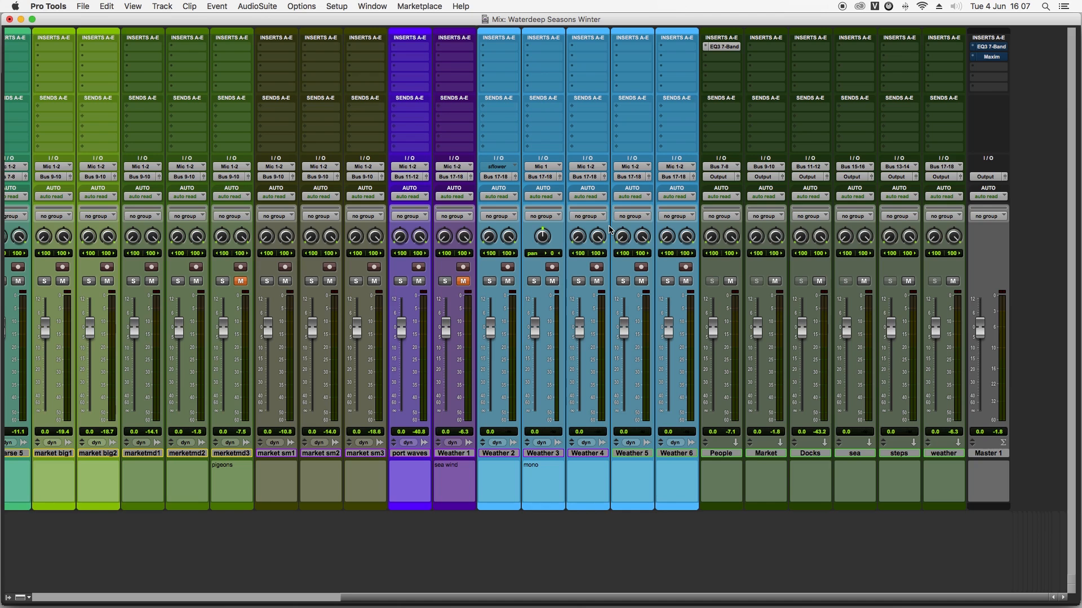
{"action": "scroll", "coordinate": [107, 181], "scroll_direction": "left", "scroll_amount": 15}
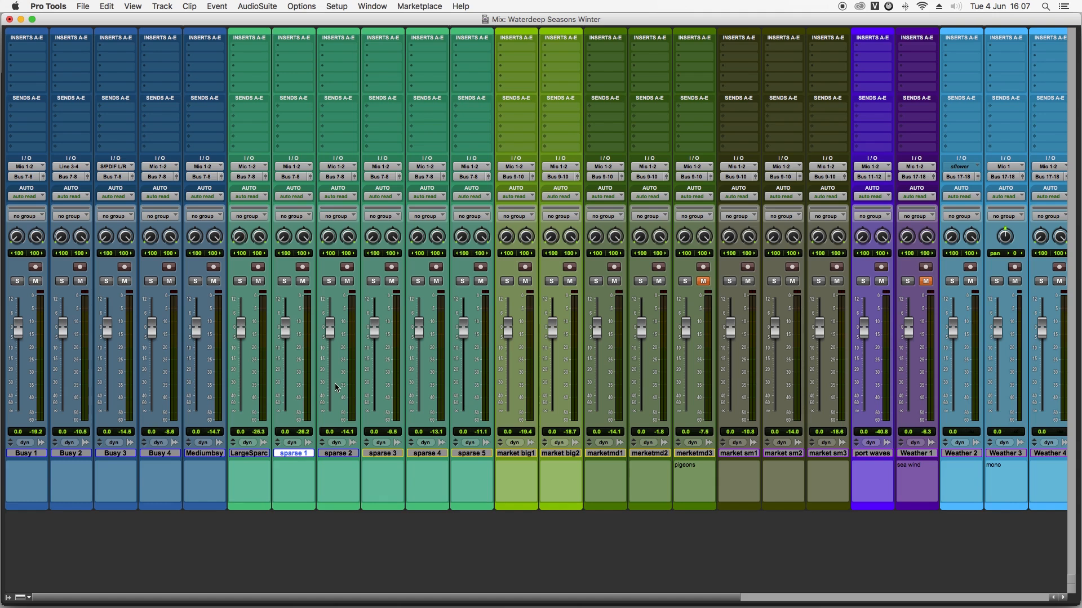
{"action": "scroll", "coordinate": [333, 389], "scroll_direction": "right", "scroll_amount": 15}
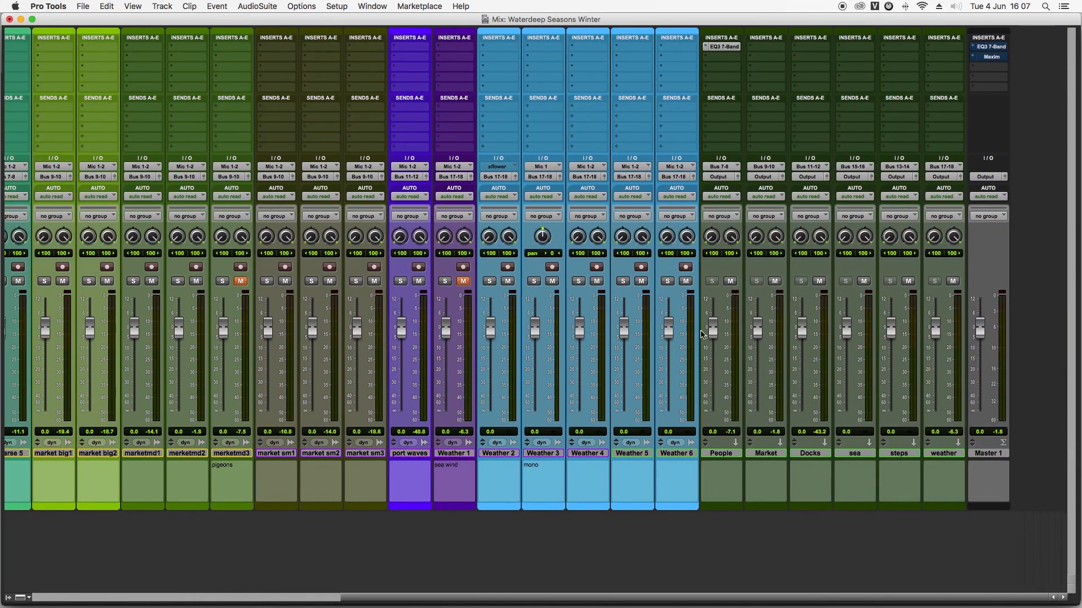
Step: Play the session and lower the People submix volume to about -17.4 dB to hear its effect
{"action": "left_click_drag", "start_coordinate": [713, 331], "coordinate": [711, 332]}
{"action": "left_click", "coordinate": [712, 331], "text": "alt"}
{"action": "key", "text": "space"}
{"action": "key", "text": "space"}
{"action": "left_click_drag", "start_coordinate": [714, 329], "coordinate": [715, 368]}
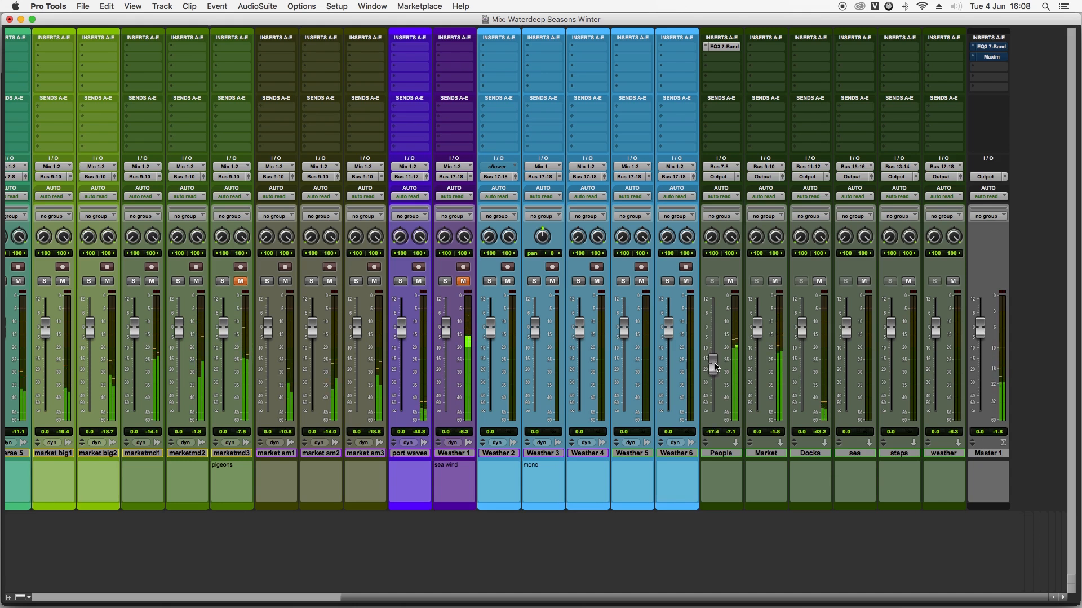
Step: Try a lower Market submix level during playback, reset the Market and People volumes to 0 dB and stop playback
{"action": "left_click_drag", "start_coordinate": [759, 334], "coordinate": [716, 331]}
{"action": "left_click_drag", "start_coordinate": [757, 366], "coordinate": [759, 331]}
{"action": "left_click", "coordinate": [759, 331], "text": "alt"}
{"action": "left_click", "coordinate": [714, 330], "text": "alt"}
{"action": "key", "text": "space"}
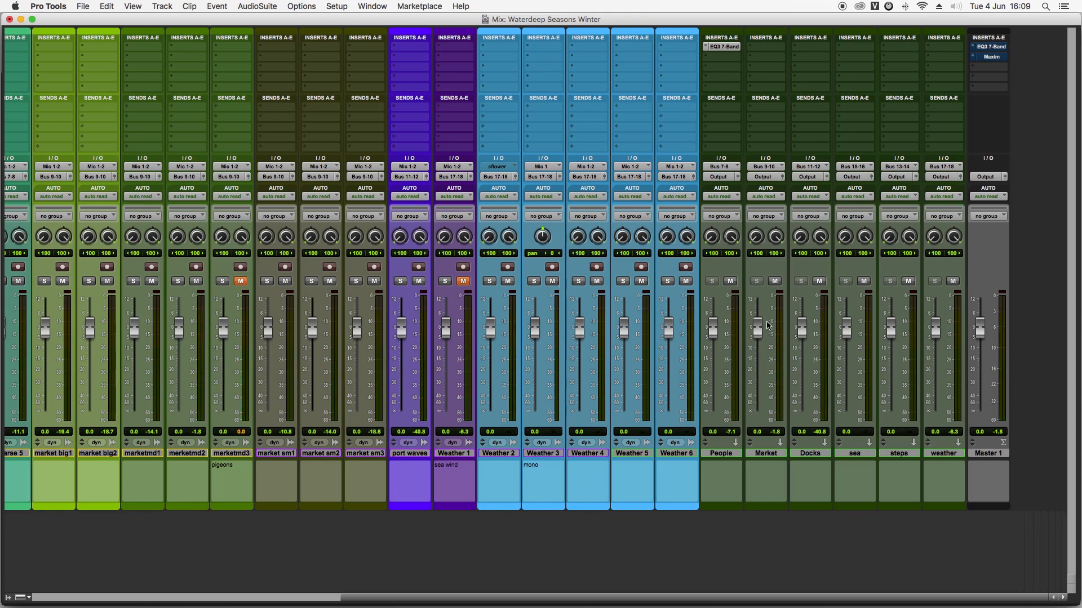
Step: Review the source tracks from Busy 1 through the submixes to Master 1 and switch to Preview
{"action": "scroll", "coordinate": [519, 321], "scroll_direction": "left", "scroll_amount": 10}
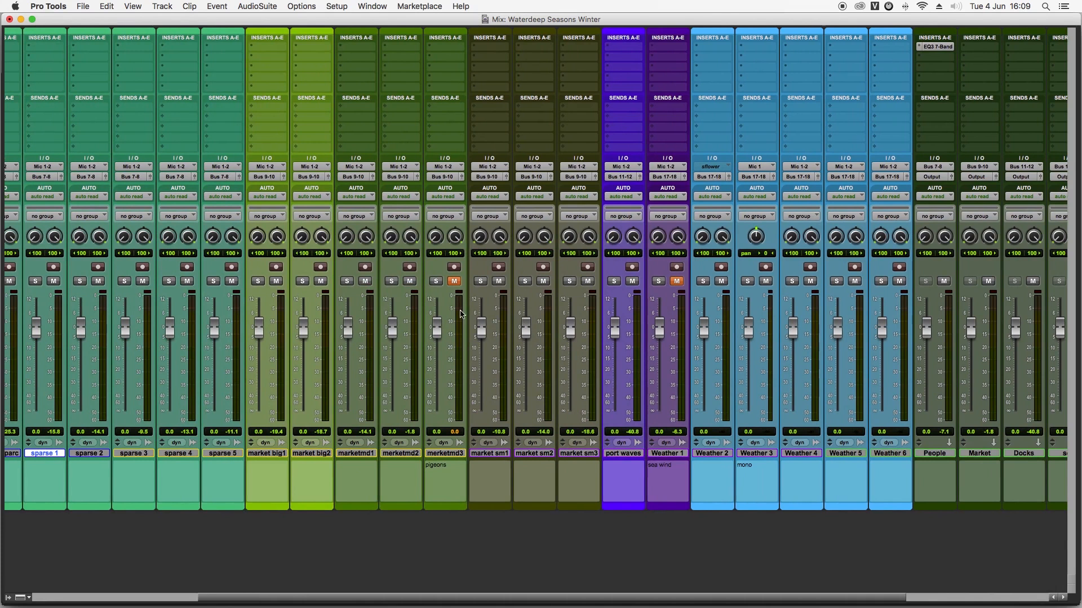
{"action": "scroll", "coordinate": [461, 313], "scroll_direction": "left", "scroll_amount": 4}
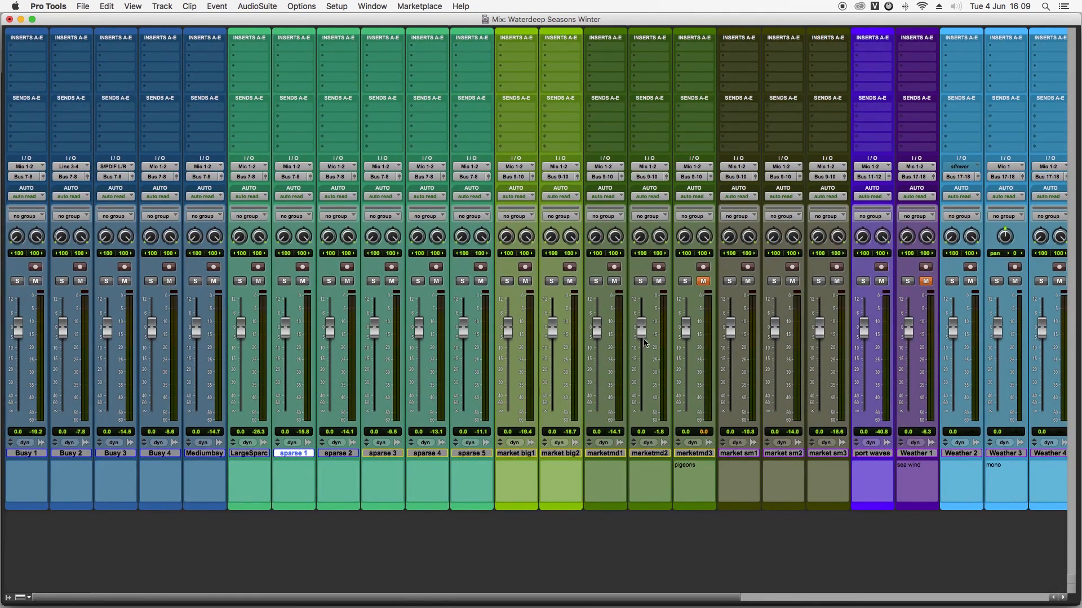
{"action": "scroll", "coordinate": [651, 350], "scroll_direction": "right", "scroll_amount": 12}
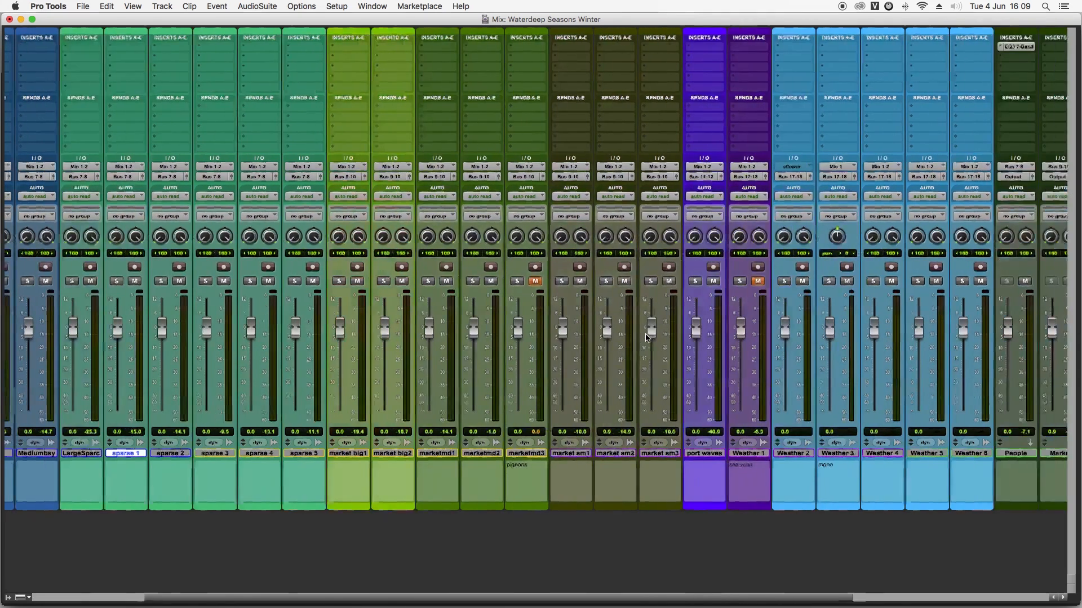
{"action": "mouse_move", "coordinate": [498, 607]}
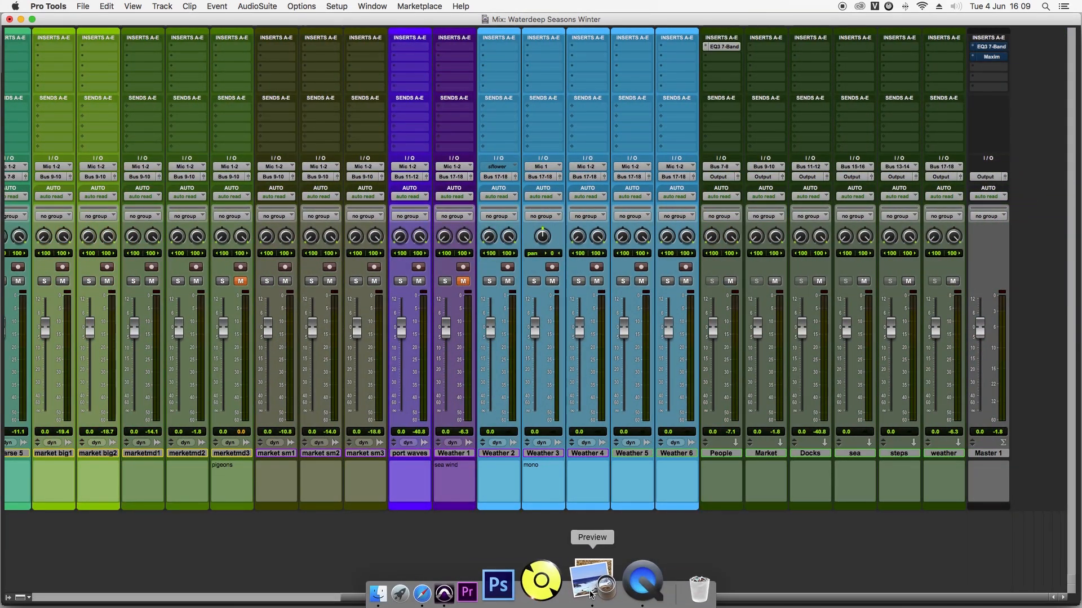
{"action": "left_click", "coordinate": [590, 594]}
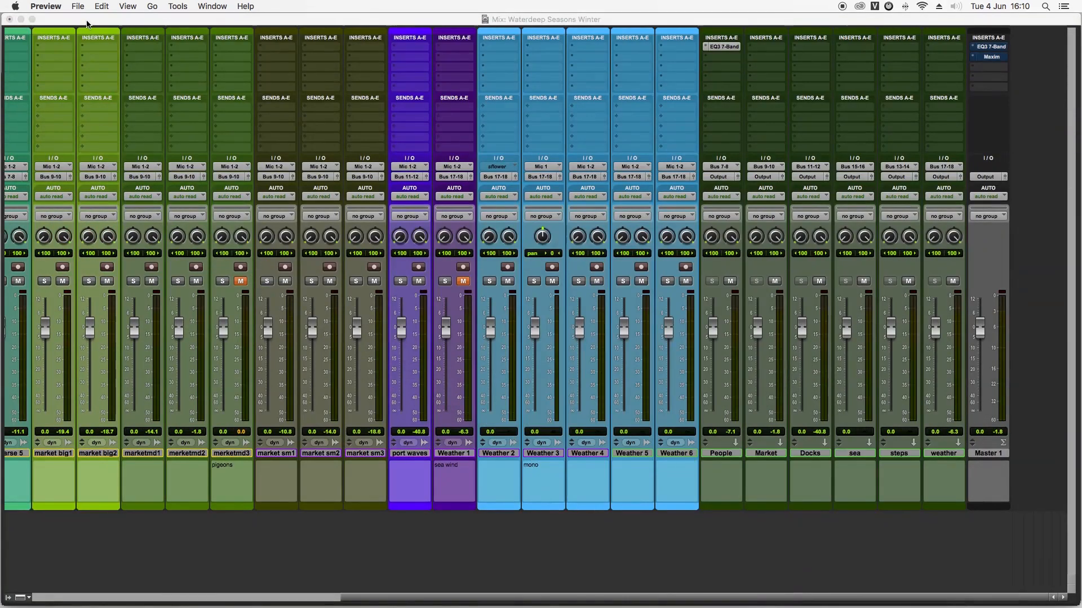
Step: Back in Pro Tools, mute the Docks submix and lower the Market submix volume to about -38.9 dB
{"action": "left_click", "coordinate": [819, 282]}
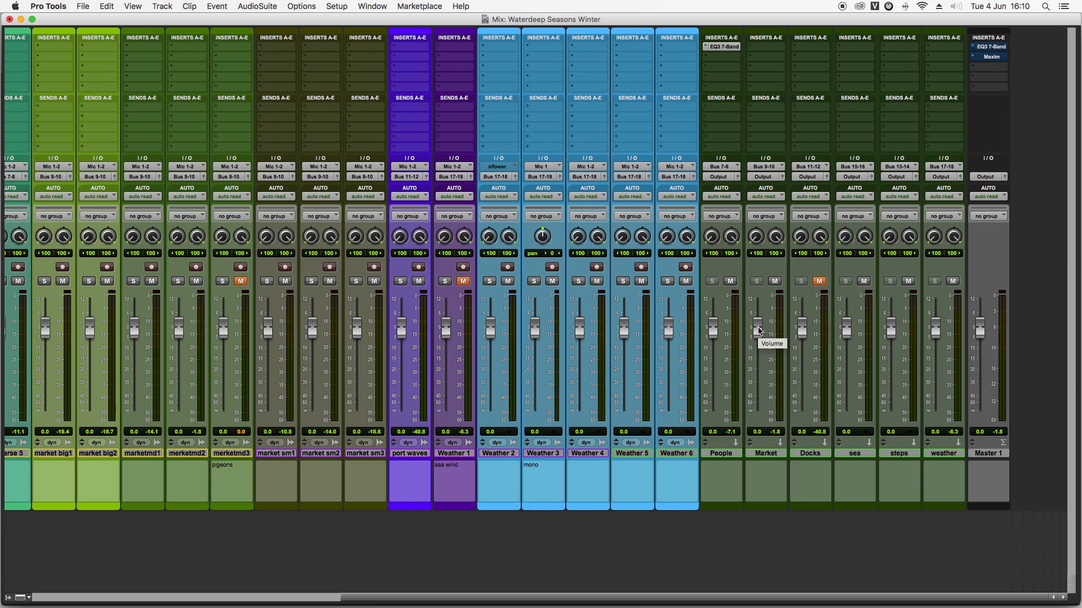
{"action": "left_click_drag", "start_coordinate": [759, 331], "coordinate": [758, 399]}
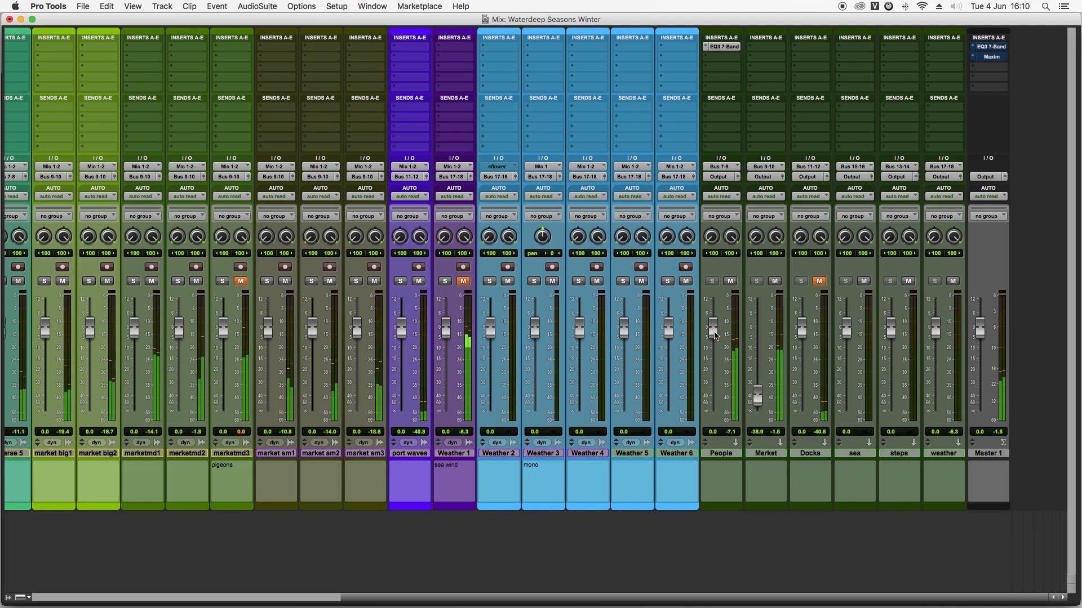
Step: Mute the Busy 1, Busy 2, Busy 3, Busy 4 and Mediumbsy tracks and start playback
{"action": "scroll", "coordinate": [696, 343], "scroll_direction": "left", "scroll_amount": 5}
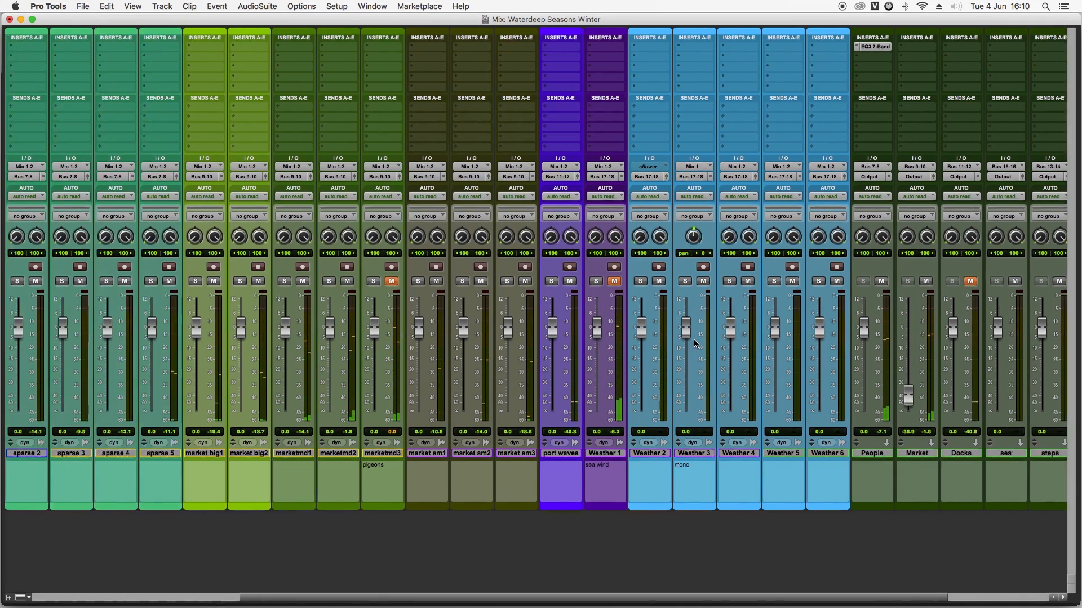
{"action": "scroll", "coordinate": [696, 344], "scroll_direction": "left", "scroll_amount": 10}
{"action": "left_click", "coordinate": [169, 281]}
{"action": "left_click", "coordinate": [124, 281]}
{"action": "left_click", "coordinate": [80, 281]}
{"action": "left_click", "coordinate": [36, 281]}
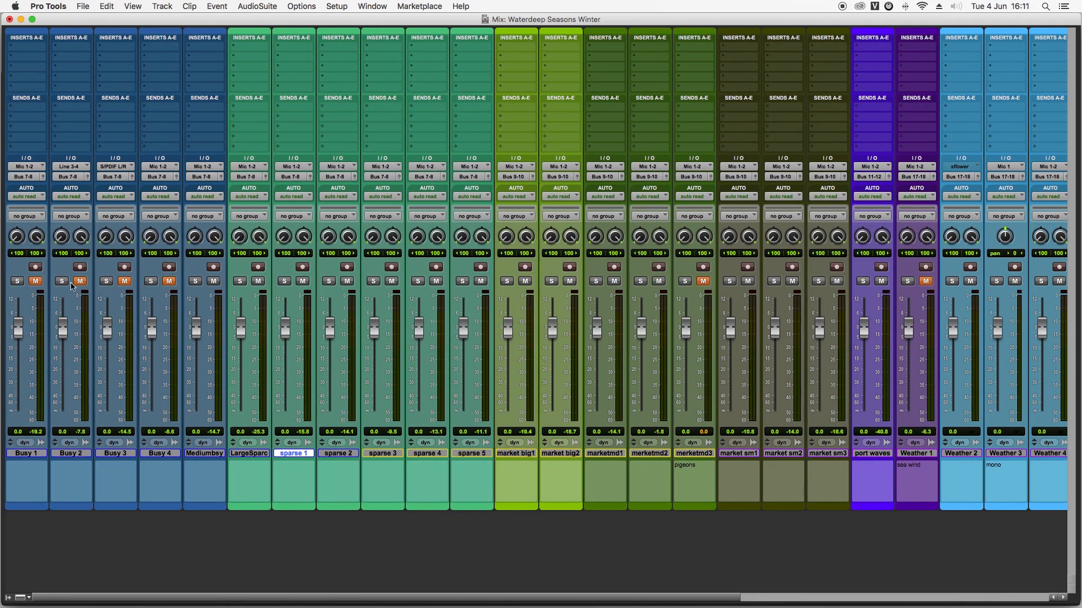
{"action": "key", "text": "space"}
{"action": "left_click", "coordinate": [215, 283]}
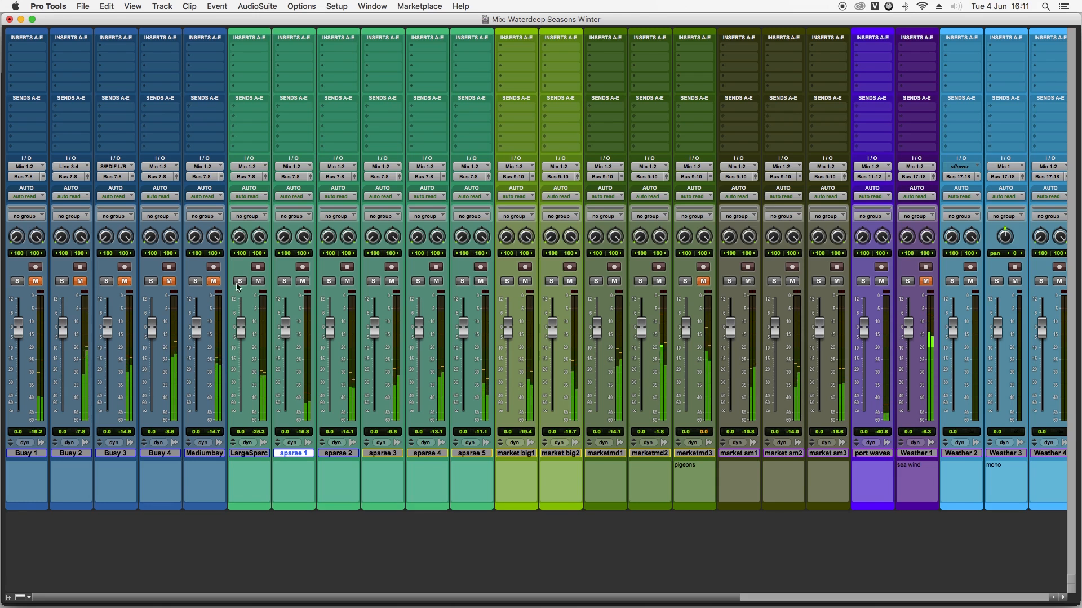
Step: Briefly mute and unmute LargeSparc and the sparse 1 to sparse 5 tracks in turn to hear each one's contribution
{"action": "left_click", "coordinate": [257, 281]}
{"action": "left_click", "coordinate": [257, 282]}
{"action": "left_click", "coordinate": [302, 283]}
{"action": "left_click", "coordinate": [302, 282]}
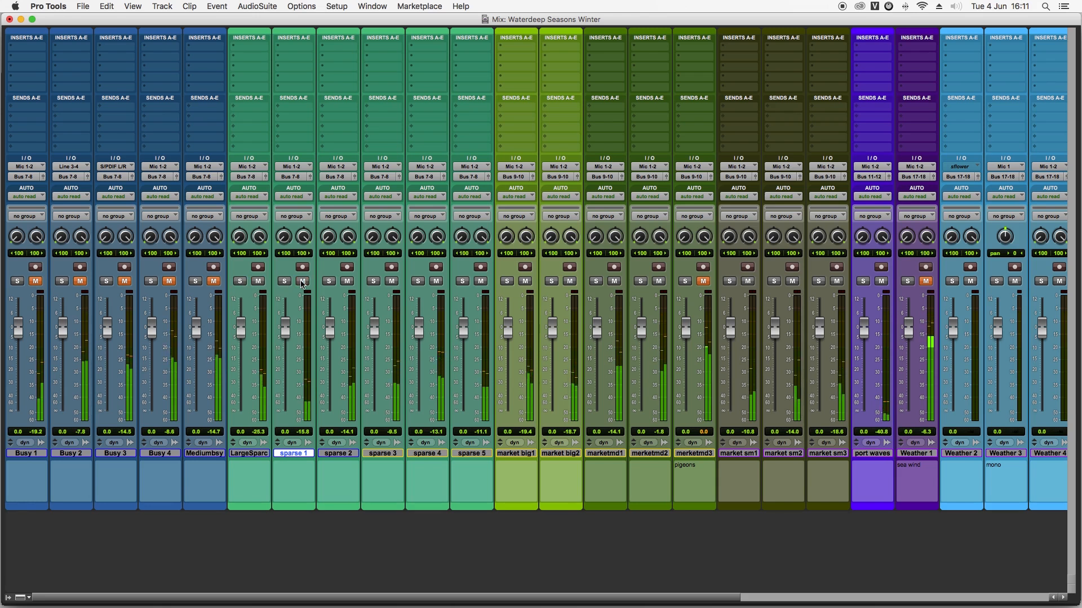
{"action": "left_click", "coordinate": [480, 281]}
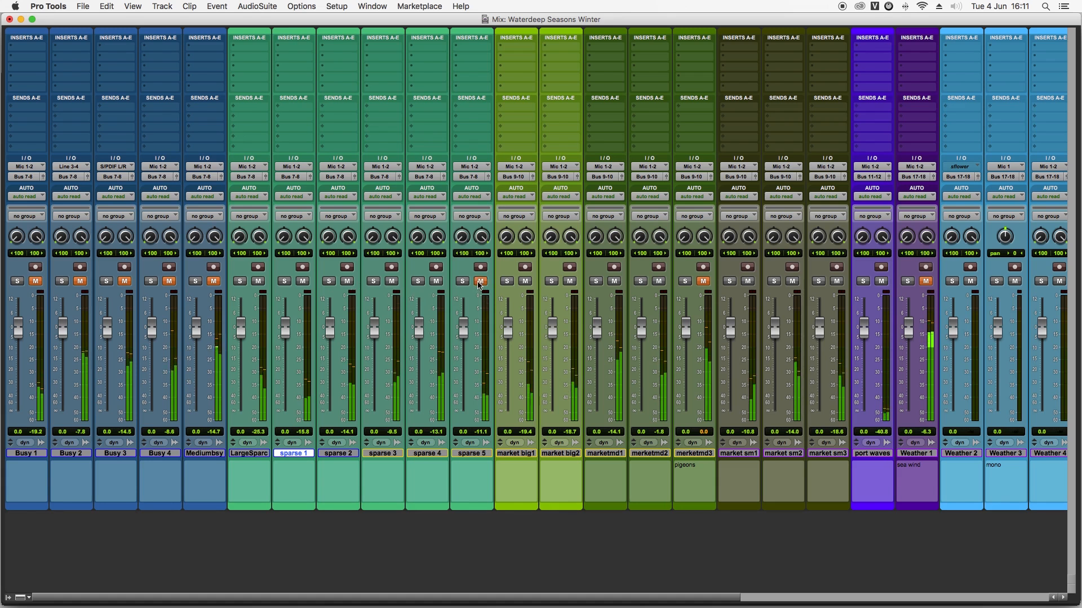
{"action": "left_click", "coordinate": [480, 281]}
{"action": "left_click", "coordinate": [436, 281]}
{"action": "left_click", "coordinate": [435, 281]}
{"action": "left_click", "coordinate": [391, 281]}
{"action": "left_click", "coordinate": [391, 282]}
{"action": "left_click", "coordinate": [348, 281]}
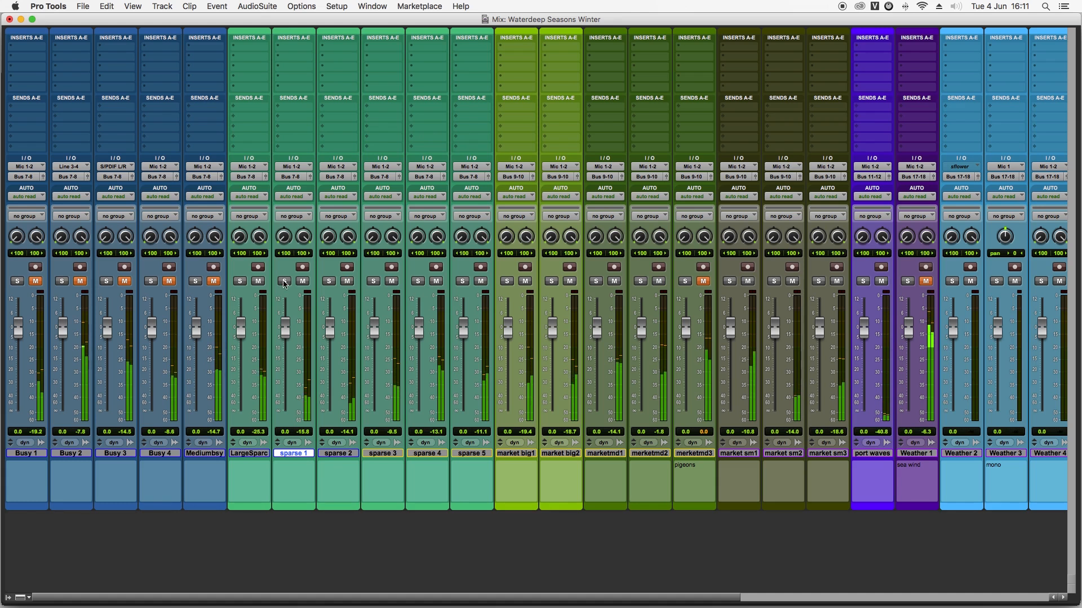
Step: Mute sparse 1, sparse 2 and sparse 3 during playback, comparing mutes on sparse 1 and LargeSparc and leaving LargeSparc unmuted
{"action": "left_click", "coordinate": [257, 281]}
{"action": "left_click", "coordinate": [303, 281]}
{"action": "left_click", "coordinate": [347, 281]}
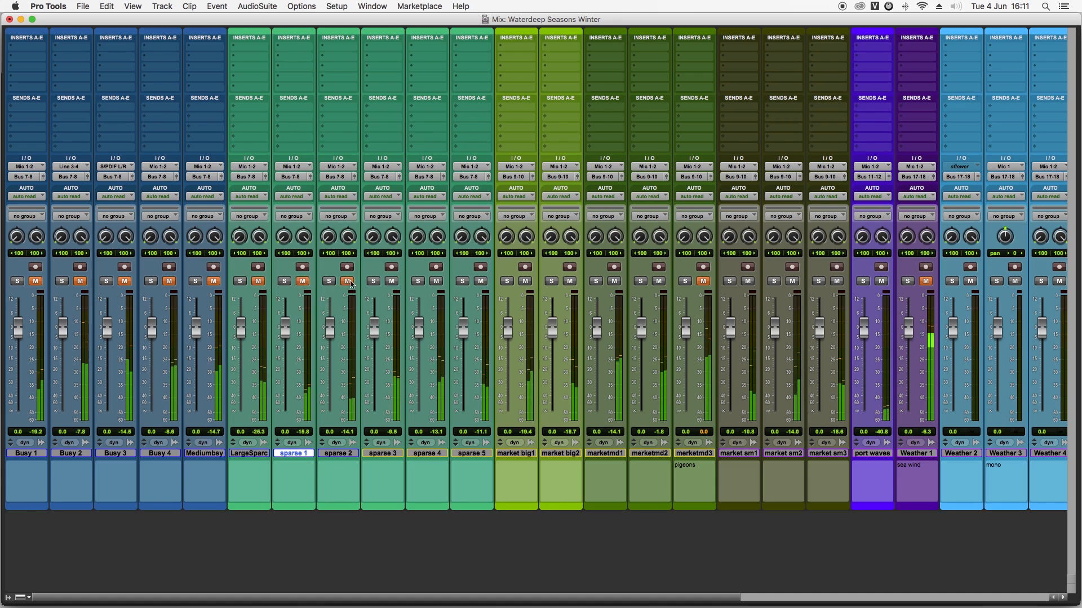
{"action": "left_click", "coordinate": [392, 281]}
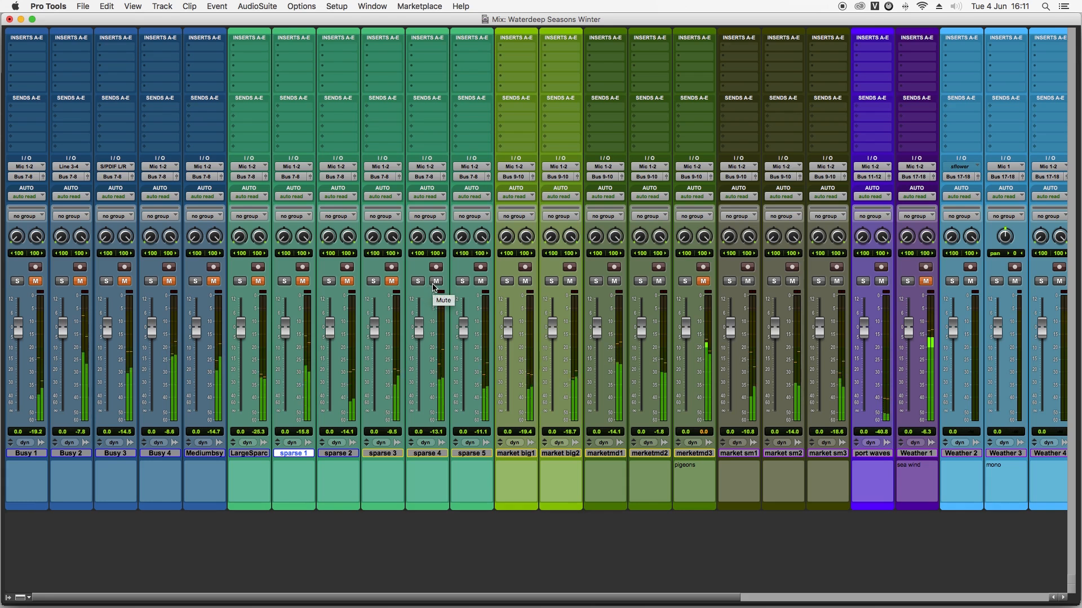
{"action": "left_click", "coordinate": [300, 281]}
{"action": "left_click", "coordinate": [302, 281]}
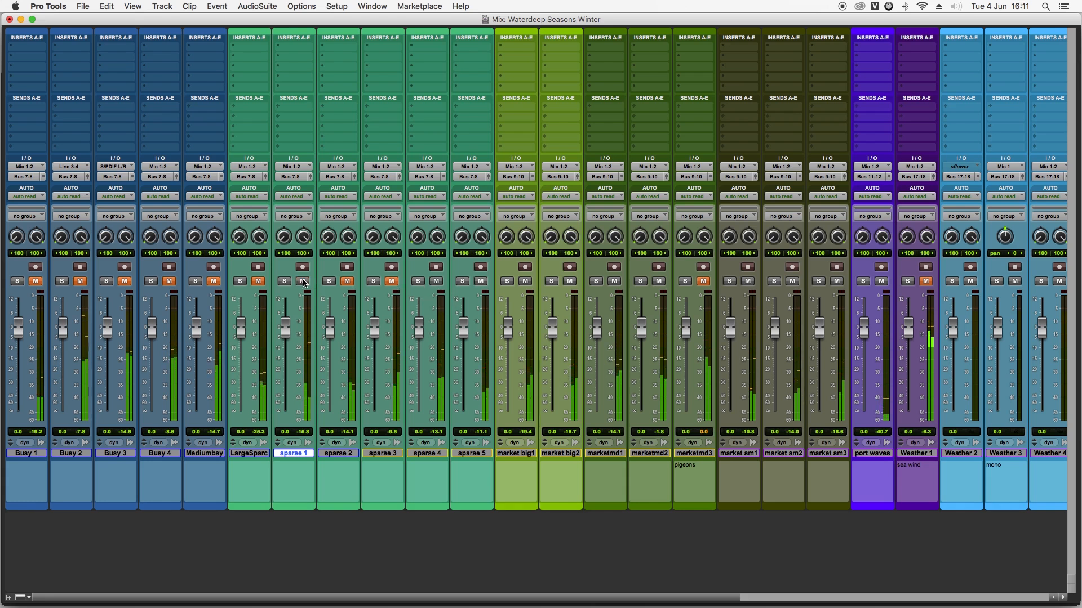
{"action": "left_click", "coordinate": [257, 282]}
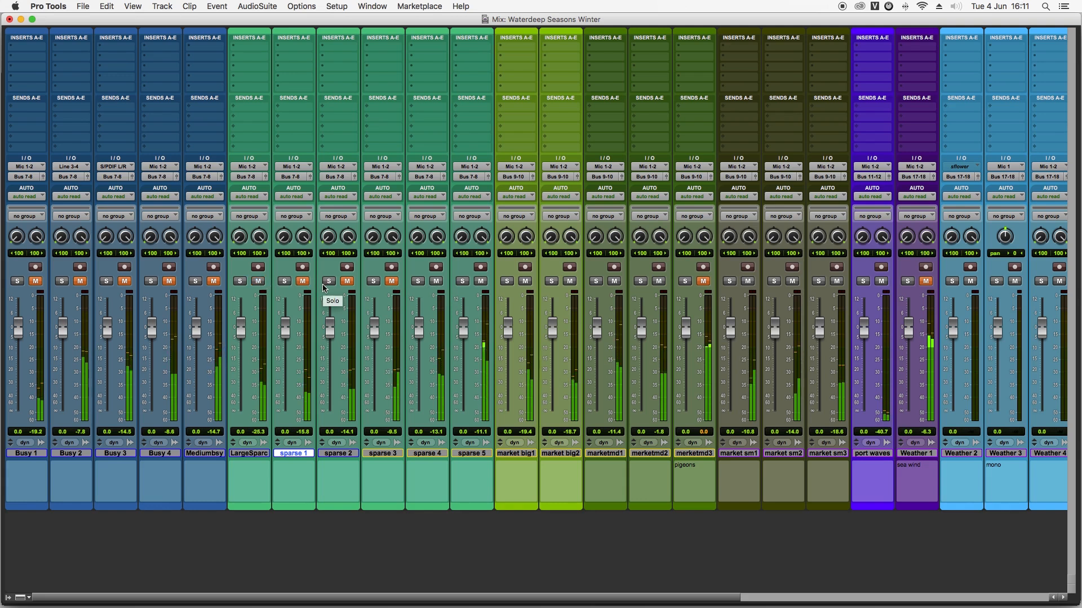
Step: Return to the submix channels beside Master 1 and switch to Preview
{"action": "scroll", "coordinate": [323, 288], "scroll_direction": "right", "scroll_amount": 5}
{"action": "scroll", "coordinate": [323, 288], "scroll_direction": "right", "scroll_amount": 10}
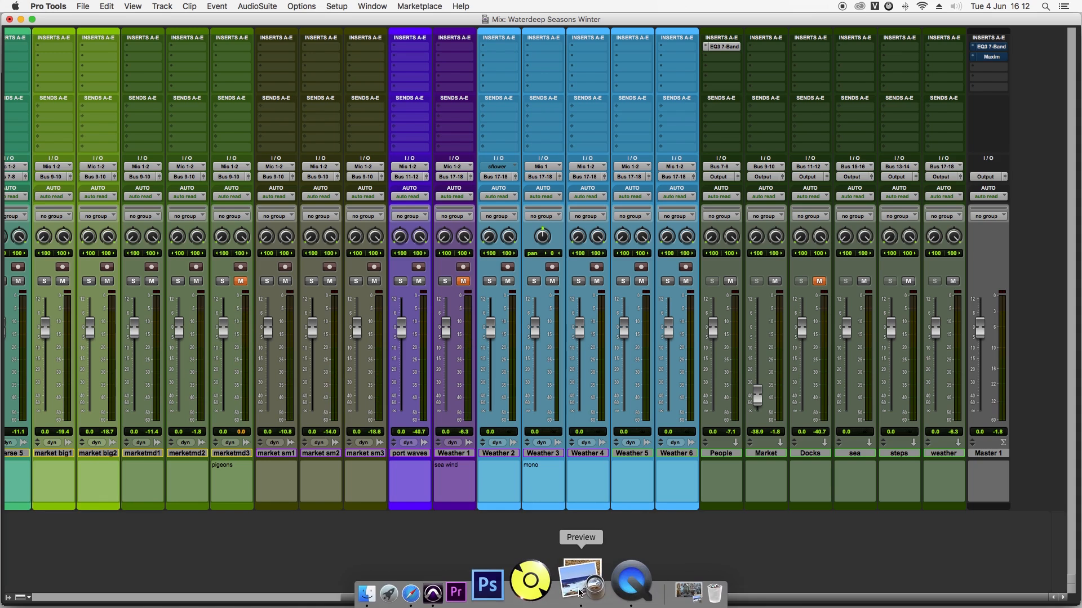
{"action": "left_click", "coordinate": [580, 594]}
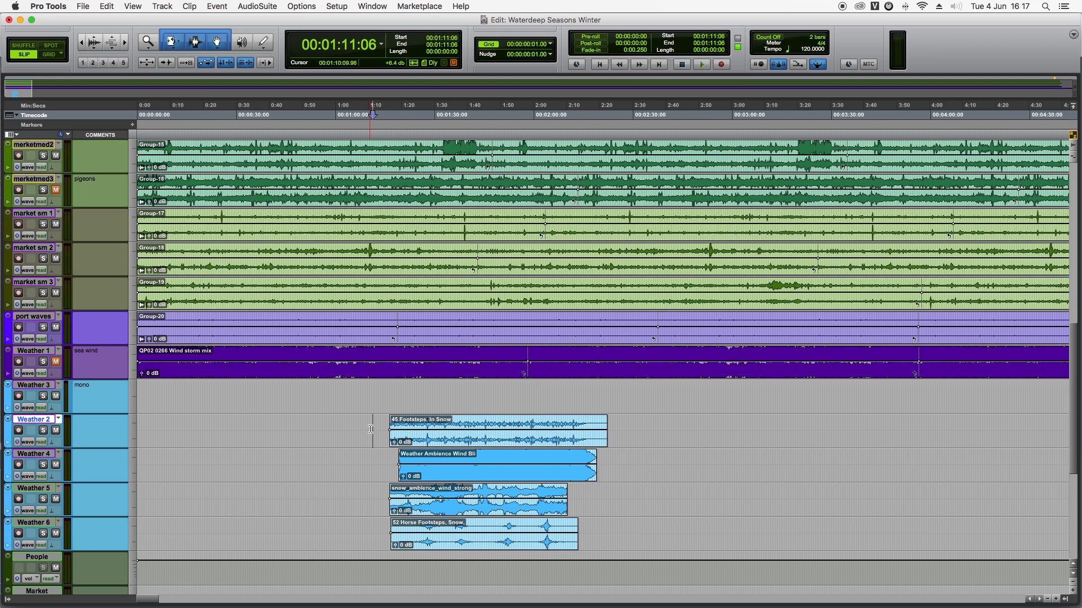
Step: Audition the 45 Footsteps, In Snow clip on Weather 2 in solo, stop playback and clear the solo
{"action": "left_click", "coordinate": [43, 431]}
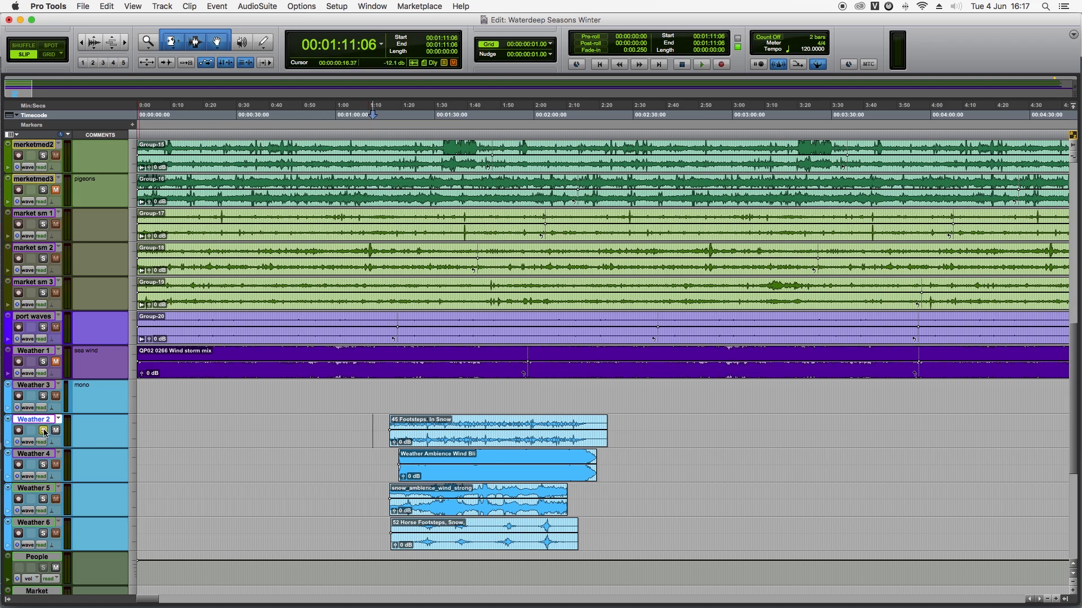
{"action": "left_click", "coordinate": [461, 440]}
{"action": "key", "text": "space"}
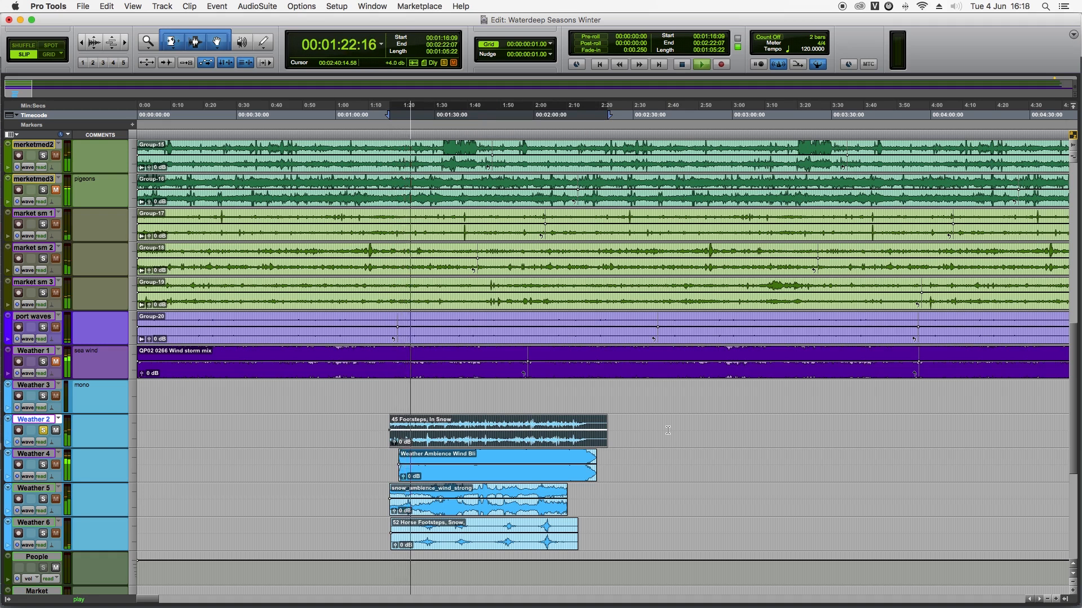
{"action": "key", "text": "space"}
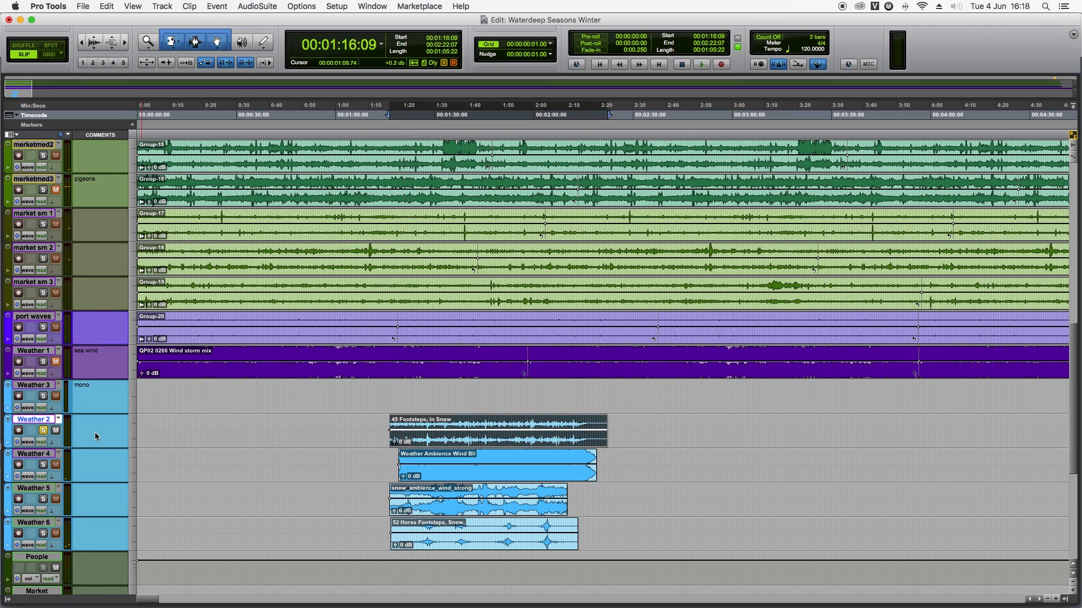
{"action": "left_click", "coordinate": [43, 431]}
Step: Audition the 52 Horse Footsteps, Snow clip on Weather 6 in solo from 01:23:17, stop playback and clear the solo
{"action": "left_click", "coordinate": [43, 534]}
{"action": "left_click", "coordinate": [452, 545]}
{"action": "key", "text": "t"}
{"action": "key", "text": "t"}
{"action": "left_click", "coordinate": [696, 526]}
{"action": "key", "text": "space"}
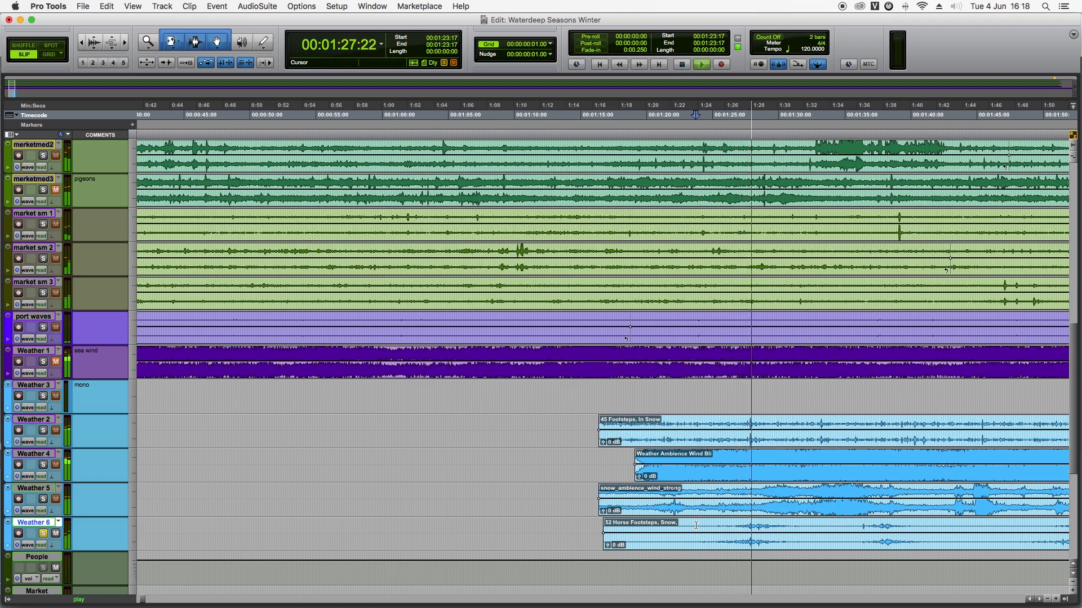
{"action": "key", "text": "space"}
{"action": "key", "text": "shift+s"}
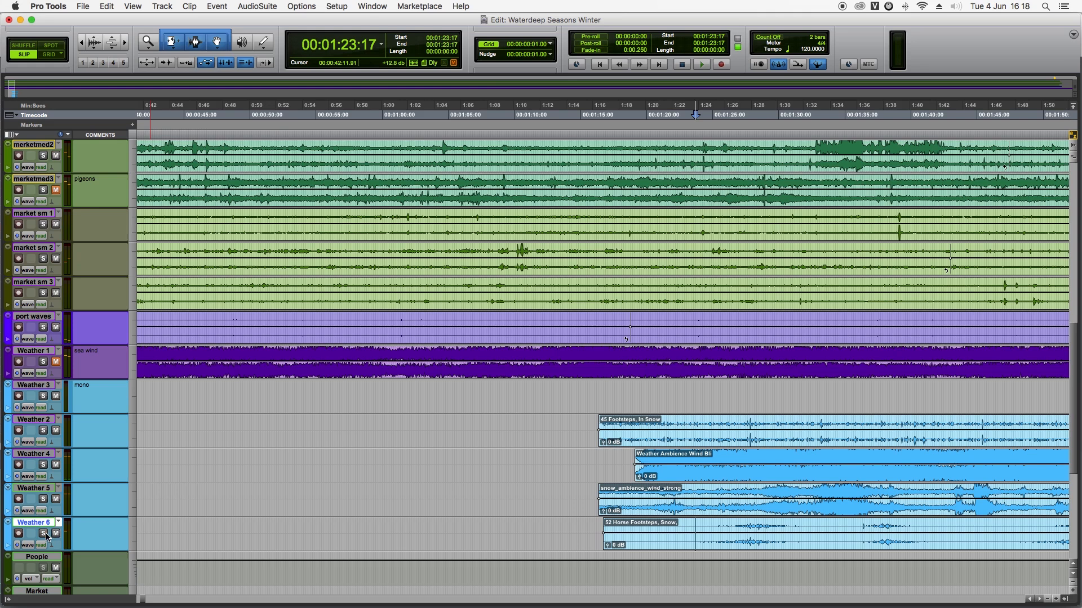
Step: Audition the Weather Ambience Wind clip on Weather 4 in solo, stop playback and clear the solo
{"action": "scroll", "coordinate": [288, 495], "scroll_direction": "right", "scroll_amount": 3}
{"action": "left_click", "coordinate": [43, 464]}
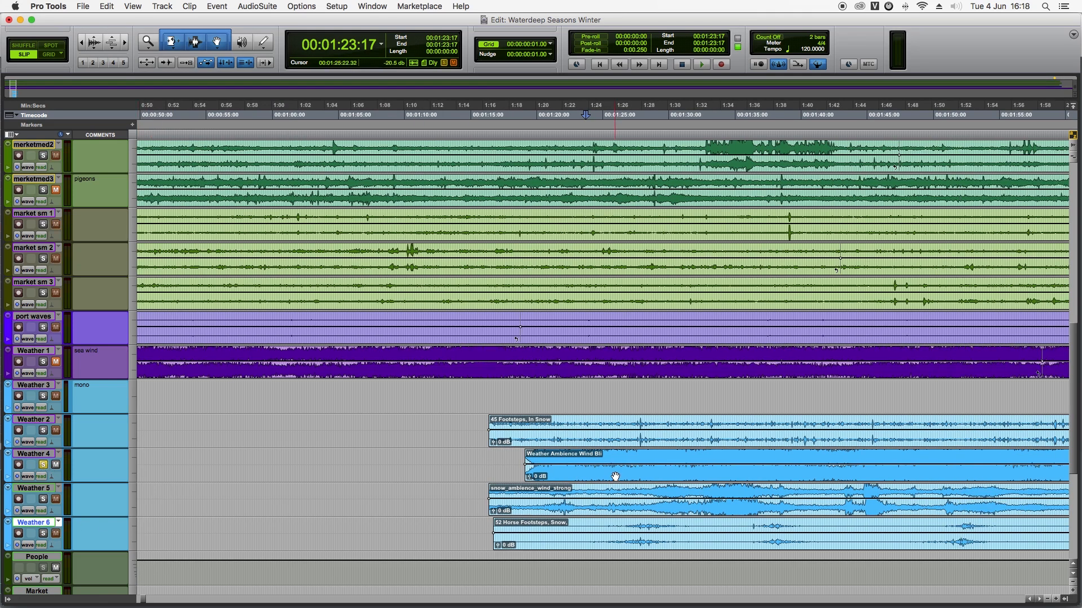
{"action": "key", "text": "space"}
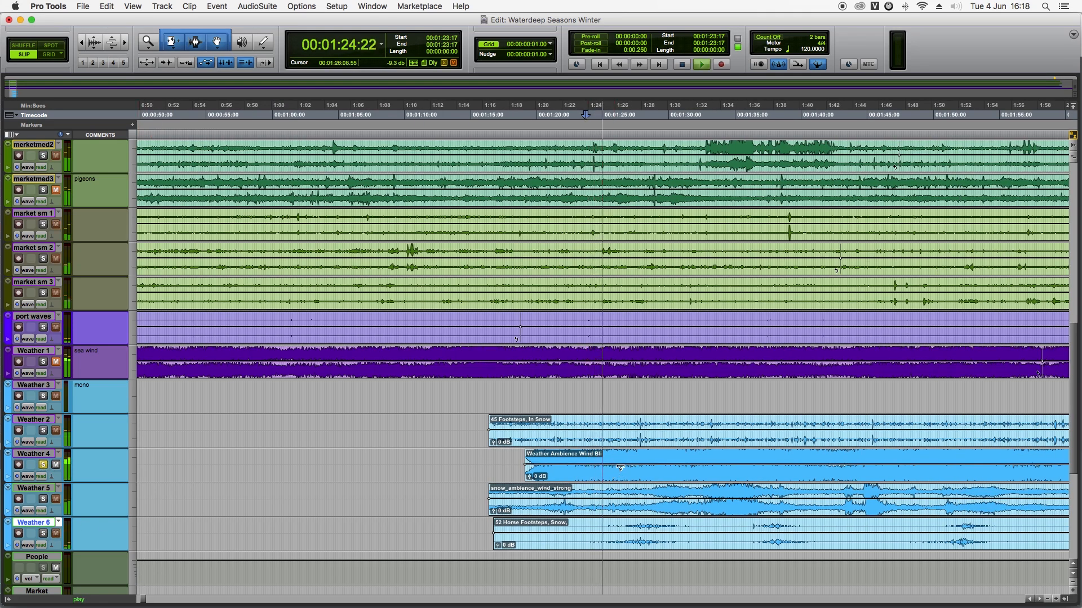
{"action": "key", "text": "r"}
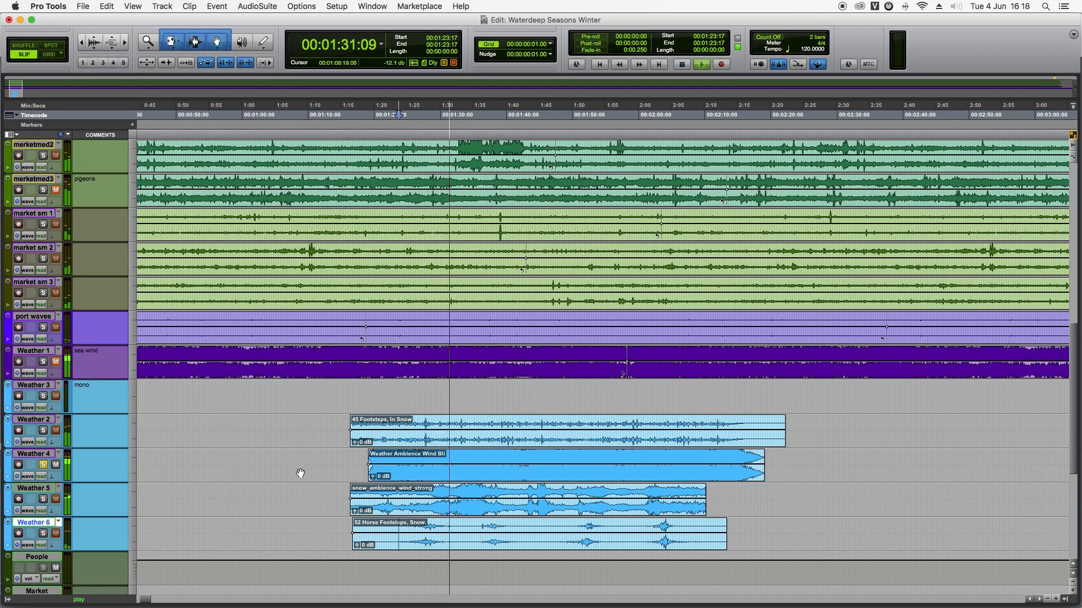
{"action": "key", "text": "space"}
{"action": "left_click", "coordinate": [43, 465]}
Step: Audition the snow_ambience_wind_strong clip on Weather 5 in solo from 01:42:23, stop playback and clear the solo
{"action": "left_click", "coordinate": [43, 499]}
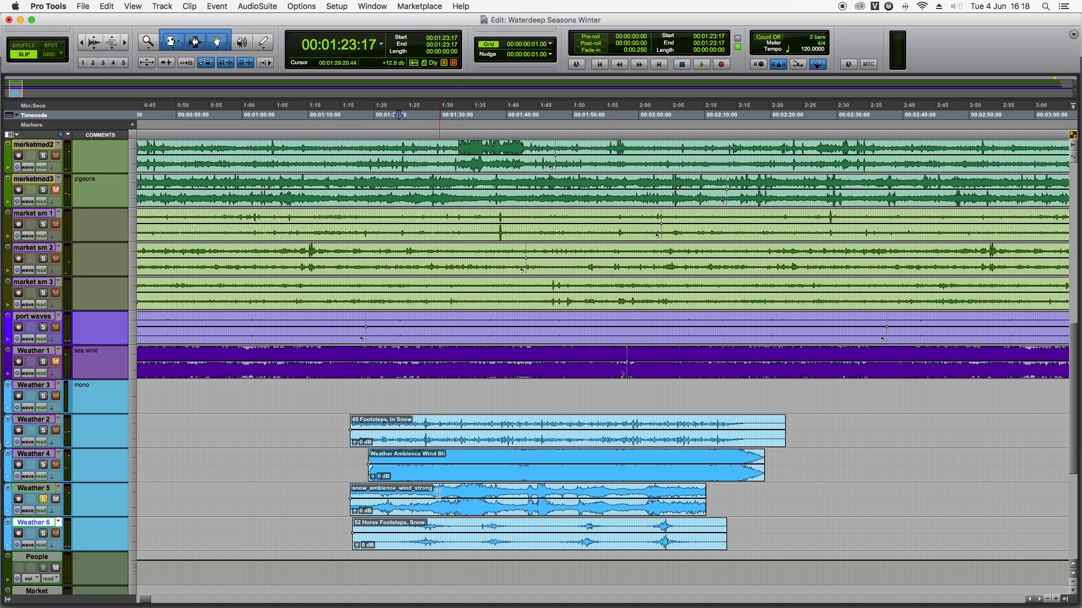
{"action": "left_click", "coordinate": [381, 492]}
{"action": "left_click", "coordinate": [526, 491]}
{"action": "key", "text": "space"}
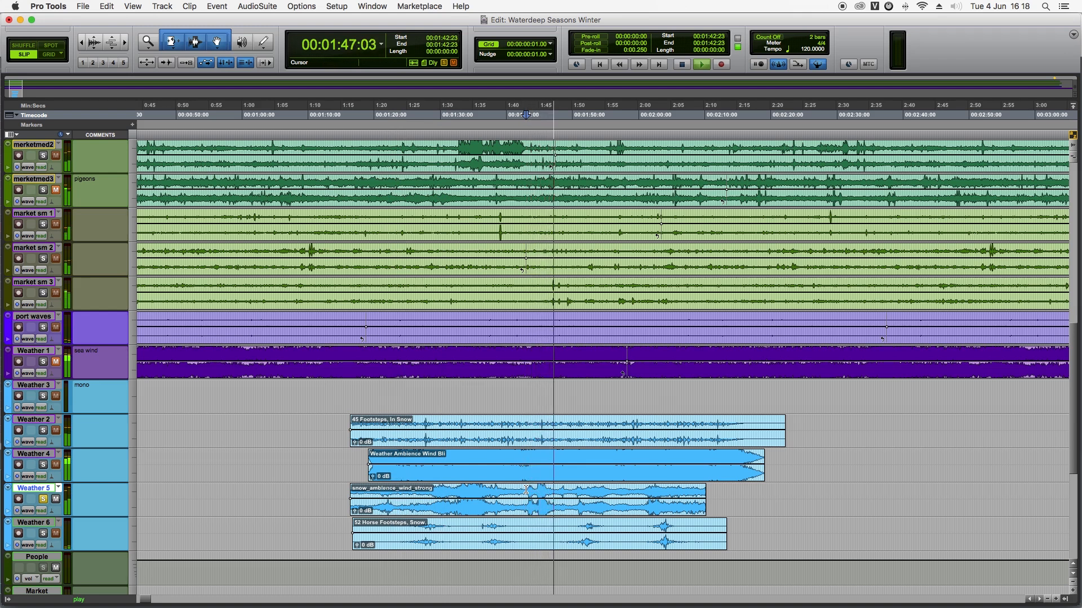
{"action": "key", "text": "space"}
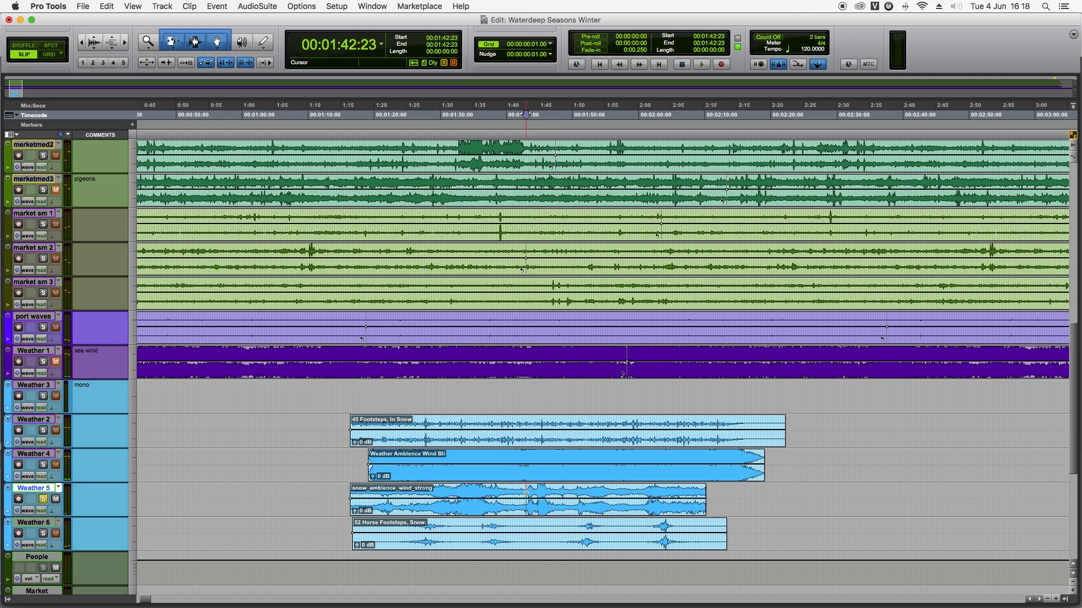
{"action": "left_click", "coordinate": [44, 499]}
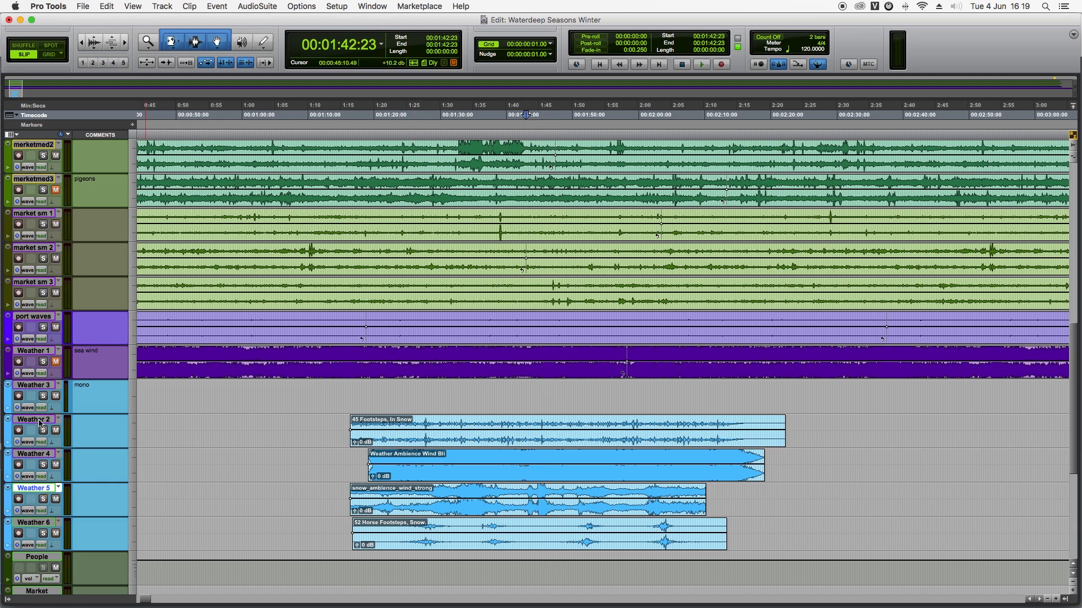
Step: Move the Weather 2 track between Weather 5 and Weather 6 so the footstep tracks sit together
{"action": "left_click_drag", "start_coordinate": [40, 421], "coordinate": [35, 488]}
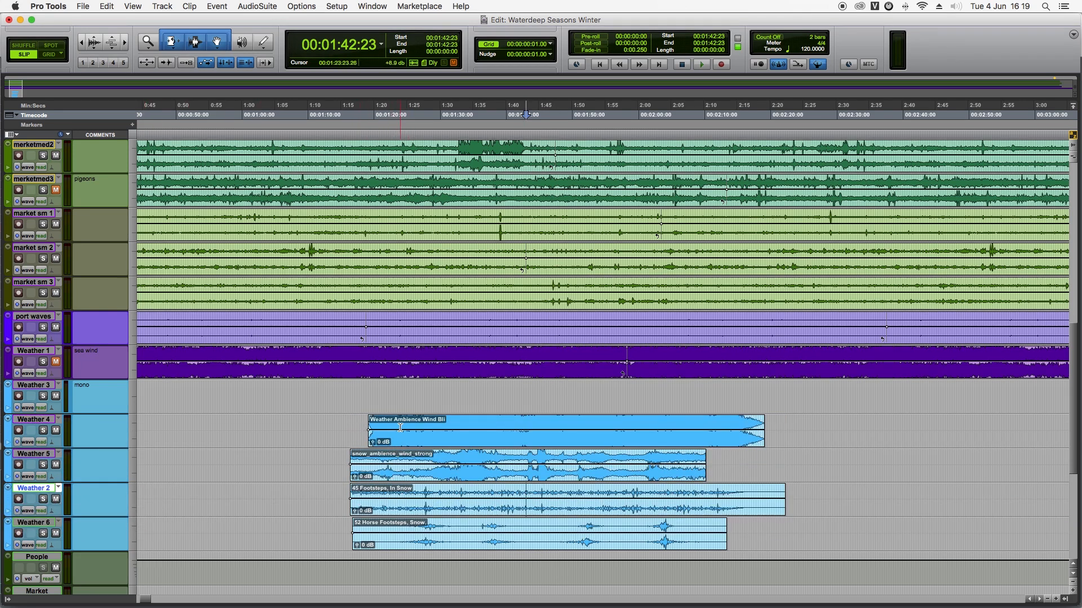
{"action": "scroll", "coordinate": [437, 390], "scroll_direction": "up", "scroll_amount": 10}
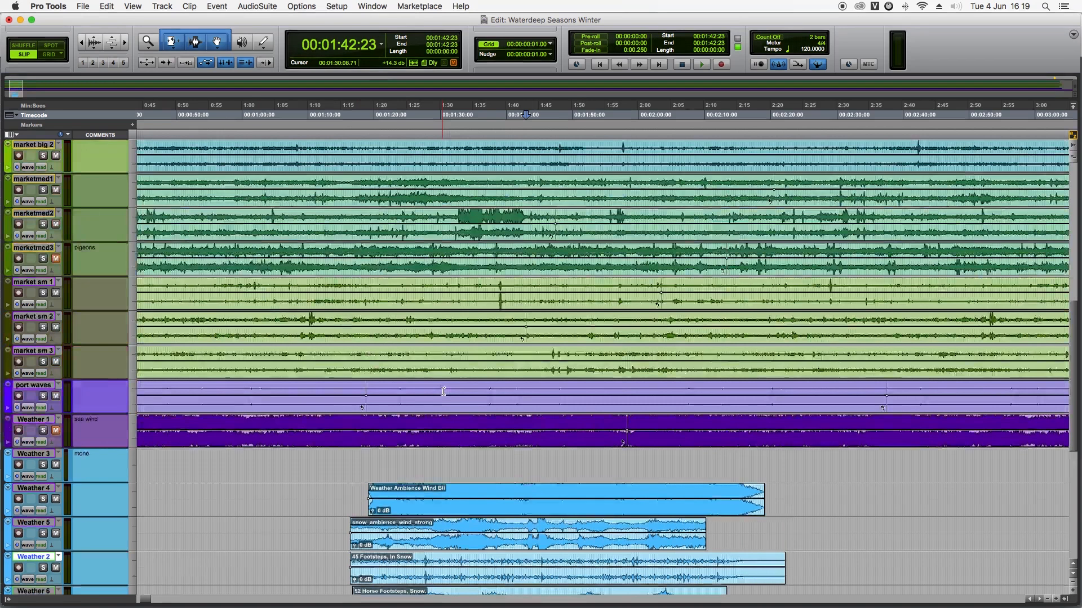
Step: Solo Weather 4 and audition the tail of its Weather Ambience Wind clip from 02:14:12
{"action": "key", "text": "r"}
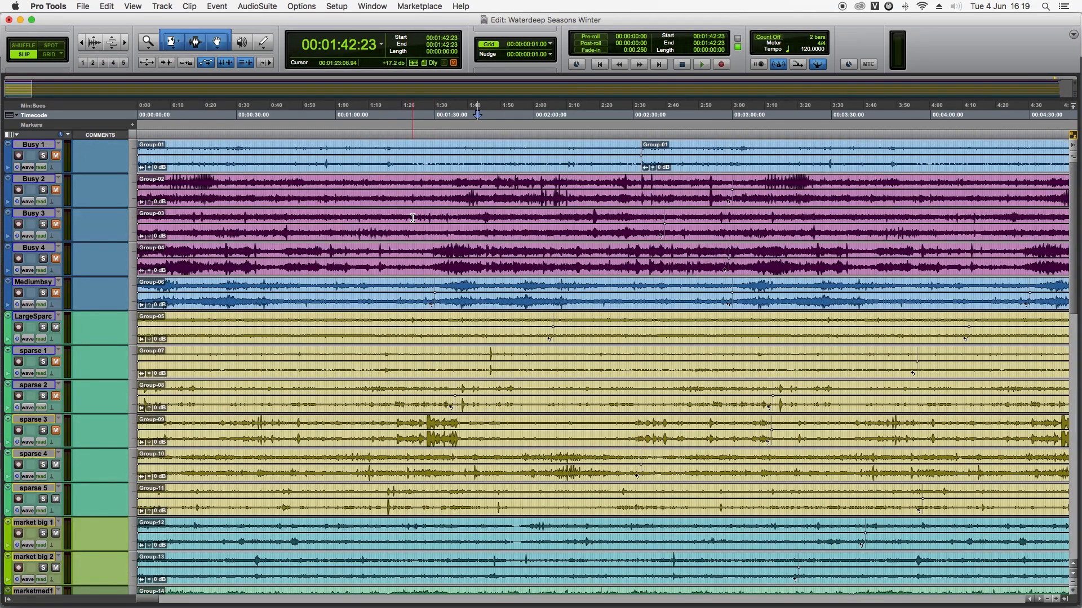
{"action": "scroll", "coordinate": [413, 218], "scroll_direction": "down", "scroll_amount": 10}
{"action": "key", "text": "t"}
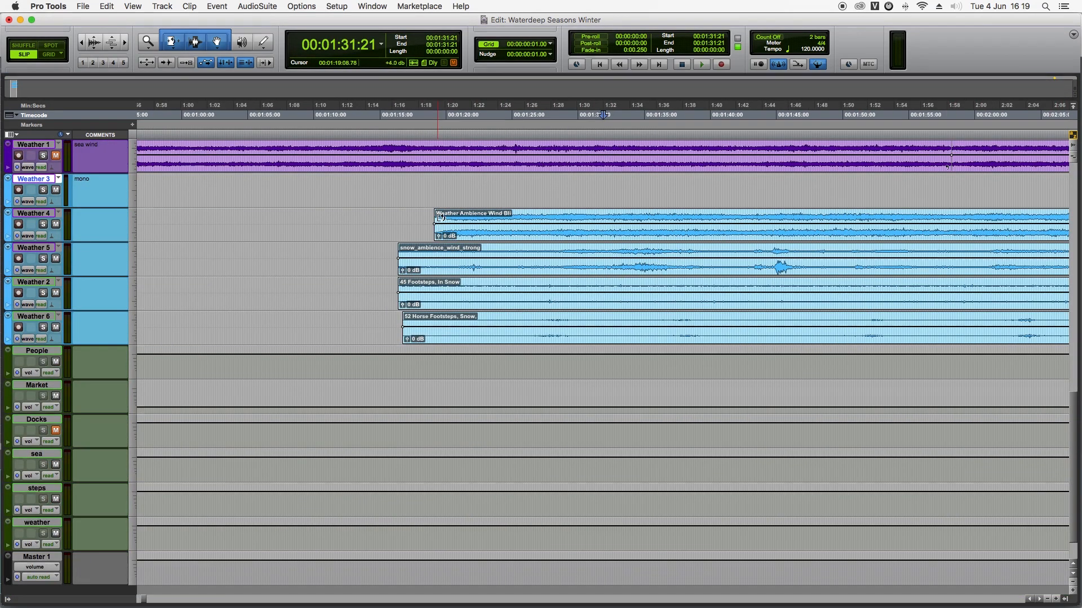
{"action": "left_click", "coordinate": [459, 236]}
{"action": "scroll", "coordinate": [256, 178], "scroll_direction": "right", "scroll_amount": 10}
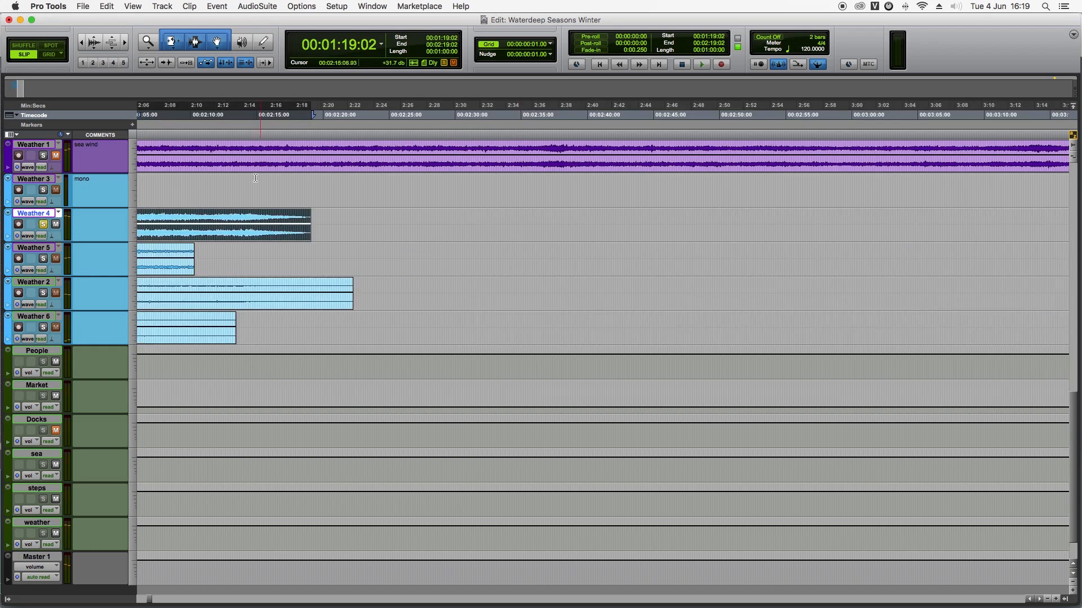
{"action": "left_click", "coordinate": [251, 180]}
{"action": "key", "text": "space"}
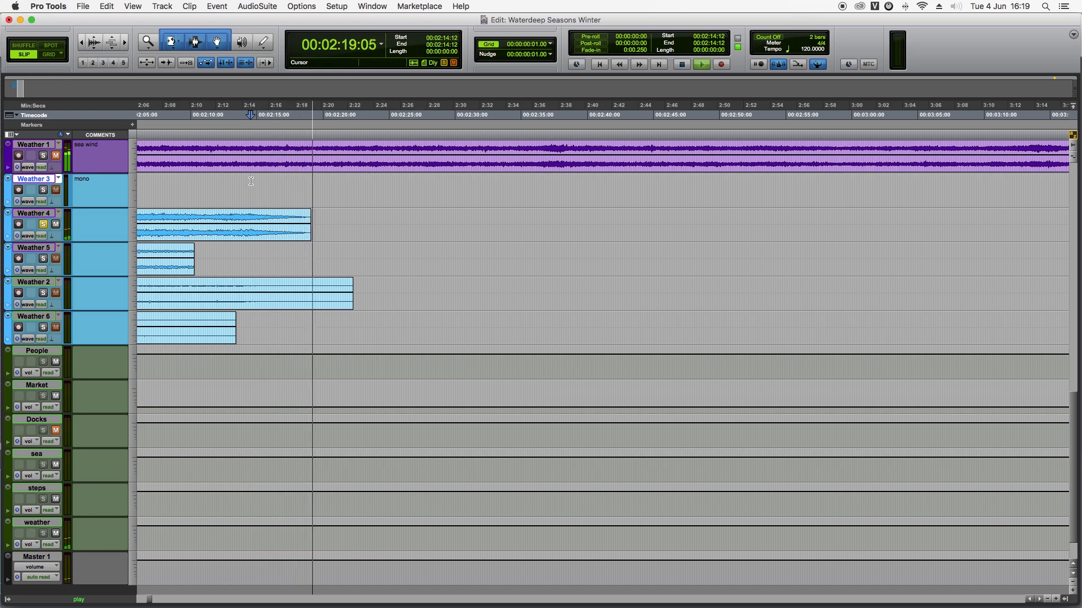
{"action": "key", "text": "space"}
Step: Trim both ends of the Weather Ambience Wind clip on Weather 4 so it runs from 01:20:13 to 02:14:22
{"action": "scroll", "coordinate": [251, 181], "scroll_direction": "left", "scroll_amount": 10}
{"action": "key", "text": "r"}
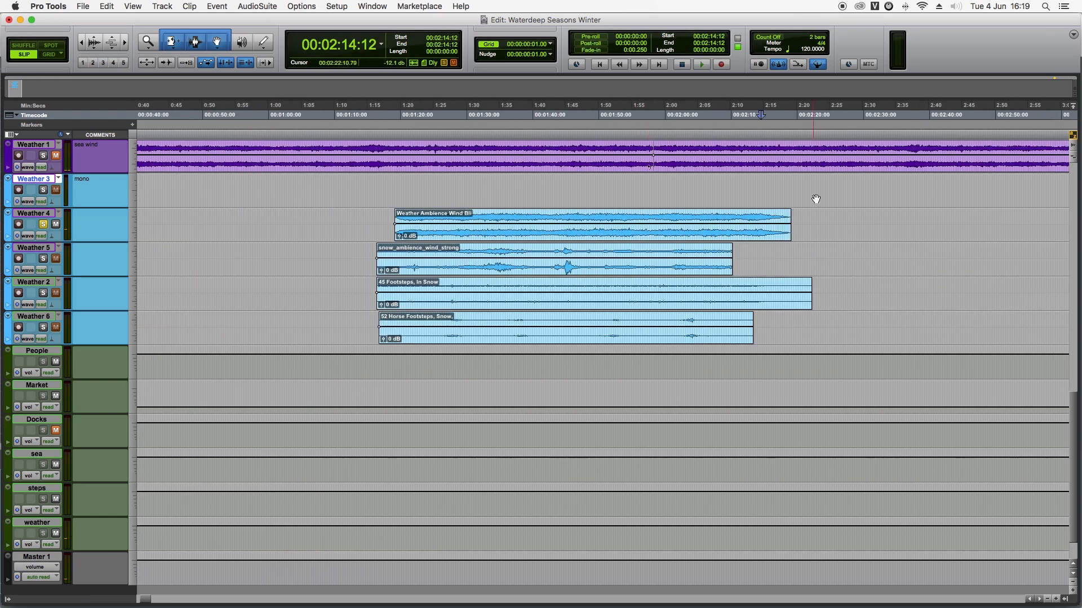
{"action": "left_click_drag", "start_coordinate": [787, 231], "coordinate": [761, 231]}
{"action": "left_click_drag", "start_coordinate": [398, 230], "coordinate": [404, 230]}
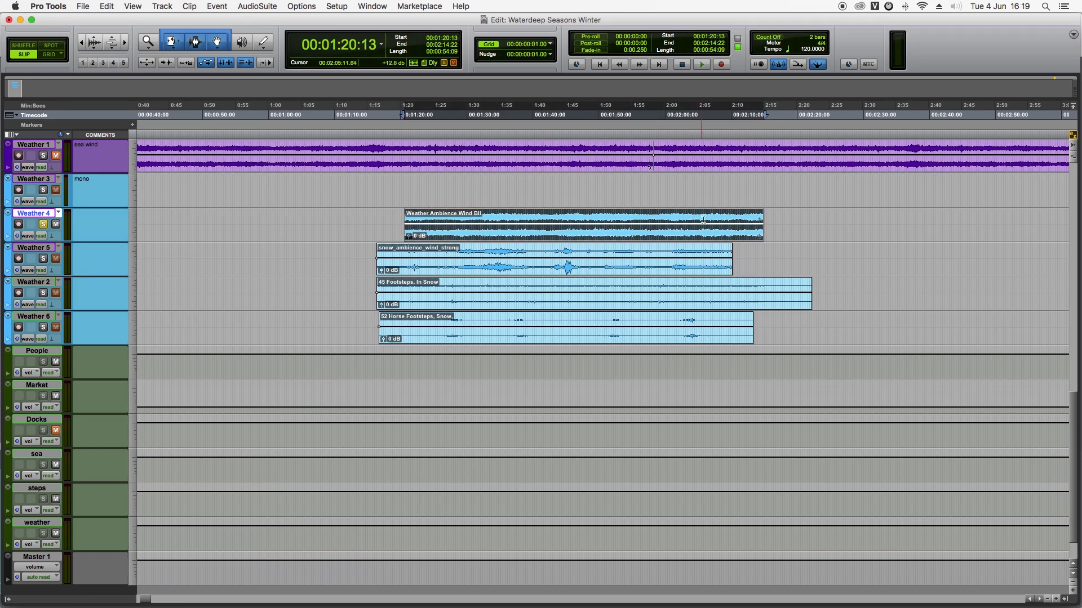
Step: Split the Weather Ambience Wind clip at 01:46:21 and move its first half behind the second half at 02:14:02
{"action": "left_click", "coordinate": [578, 216]}
{"action": "key", "text": "super+e"}
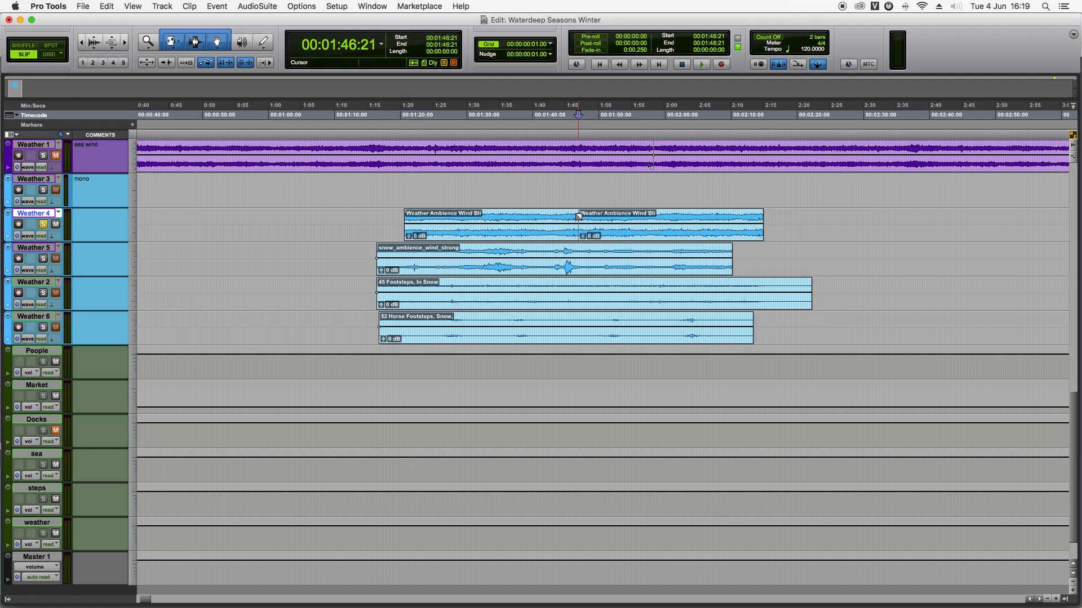
{"action": "left_click_drag", "start_coordinate": [470, 236], "coordinate": [821, 234]}
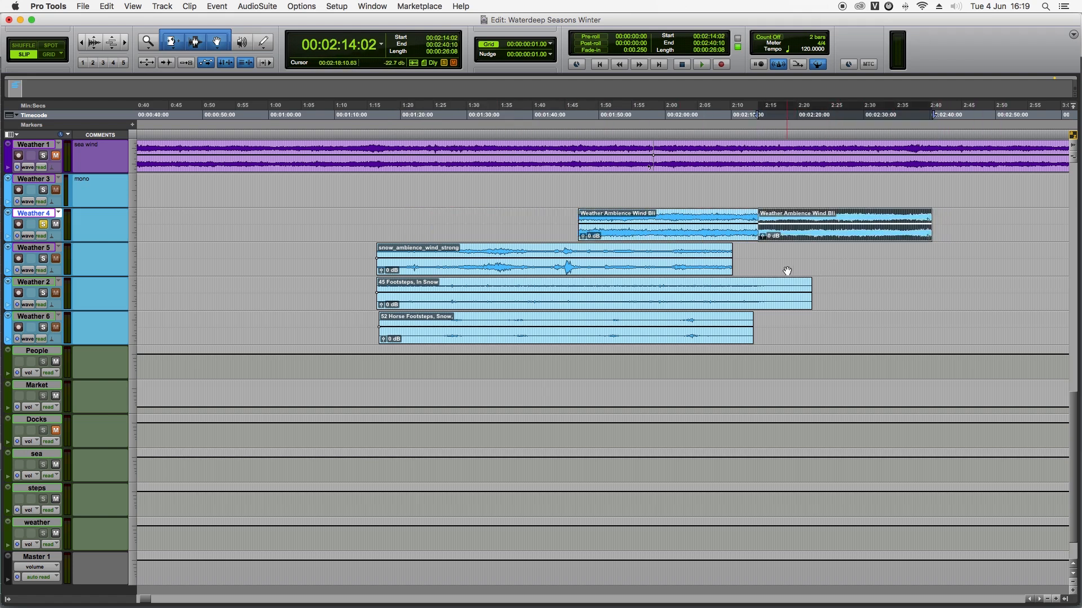
Step: Crossfade the join between the two Weather 4 wind clips and audition the transition from 02:13:04
{"action": "key", "text": "super+bracketright"}
{"action": "key", "text": "super+bracketright"}
{"action": "left_click_drag", "start_coordinate": [604, 242], "coordinate": [592, 235]}
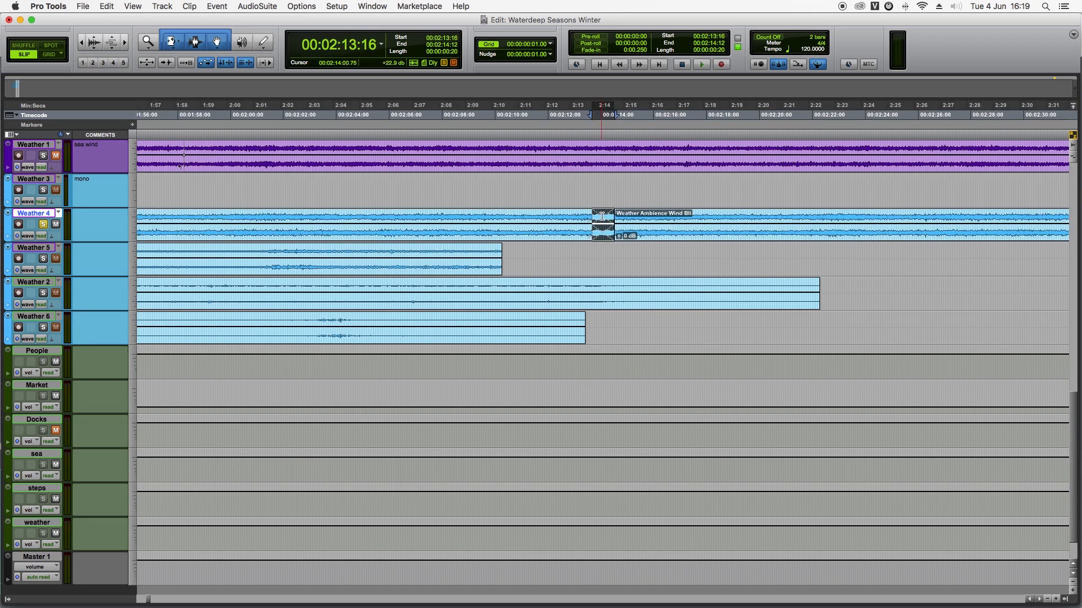
{"action": "left_click", "coordinate": [587, 189]}
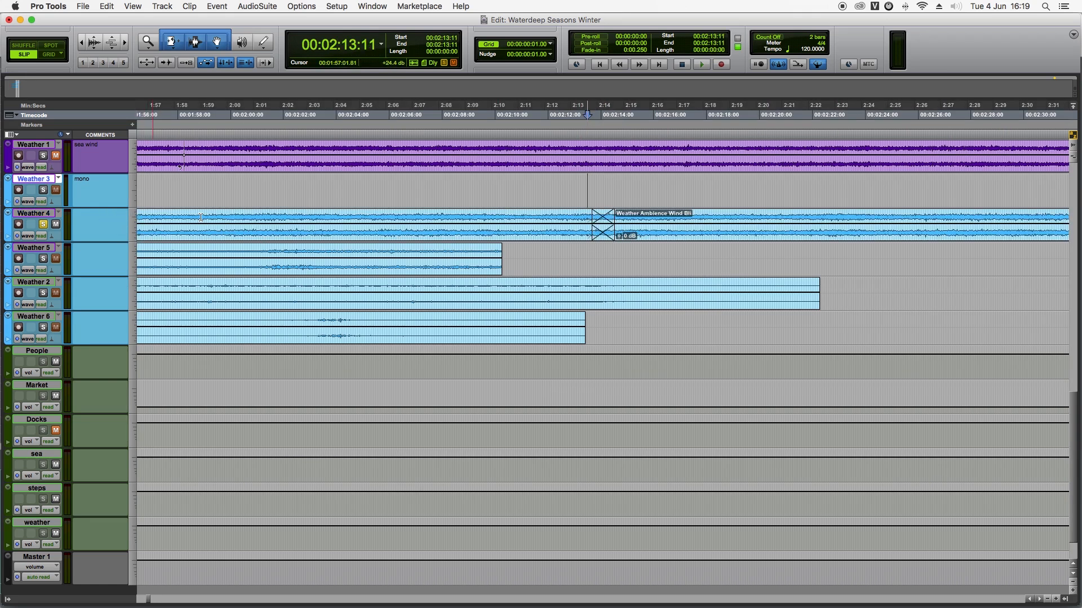
{"action": "left_click", "coordinate": [581, 184]}
{"action": "key", "text": "space"}
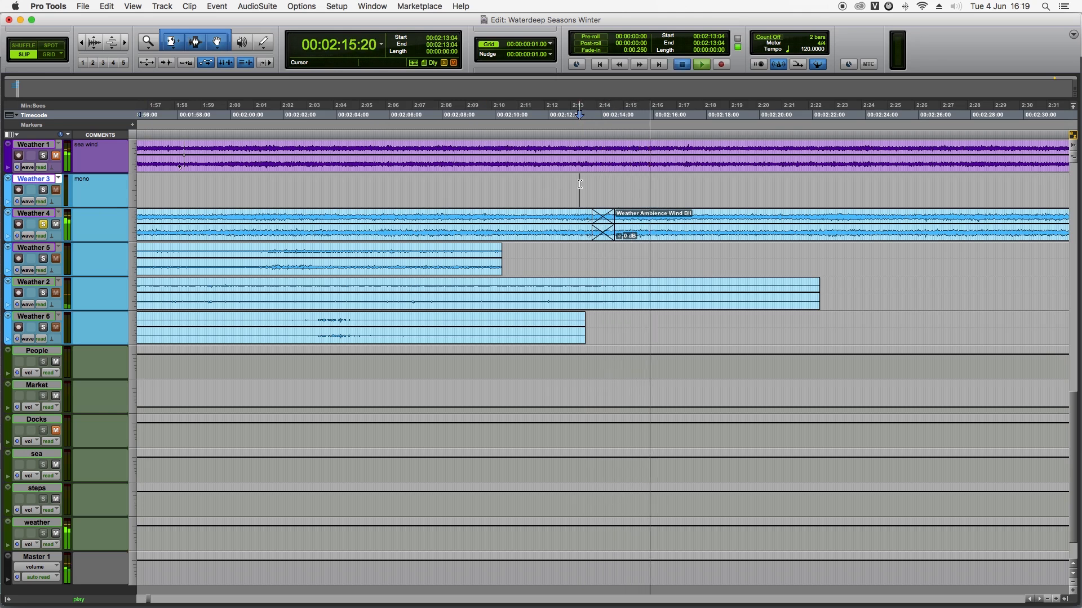
{"action": "key", "text": "space"}
Step: Group the two crossfaded Weather 4 wind clips and move the group to the start of the session
{"action": "key", "text": "r"}
{"action": "key", "text": "r"}
{"action": "left_click", "coordinate": [649, 237]}
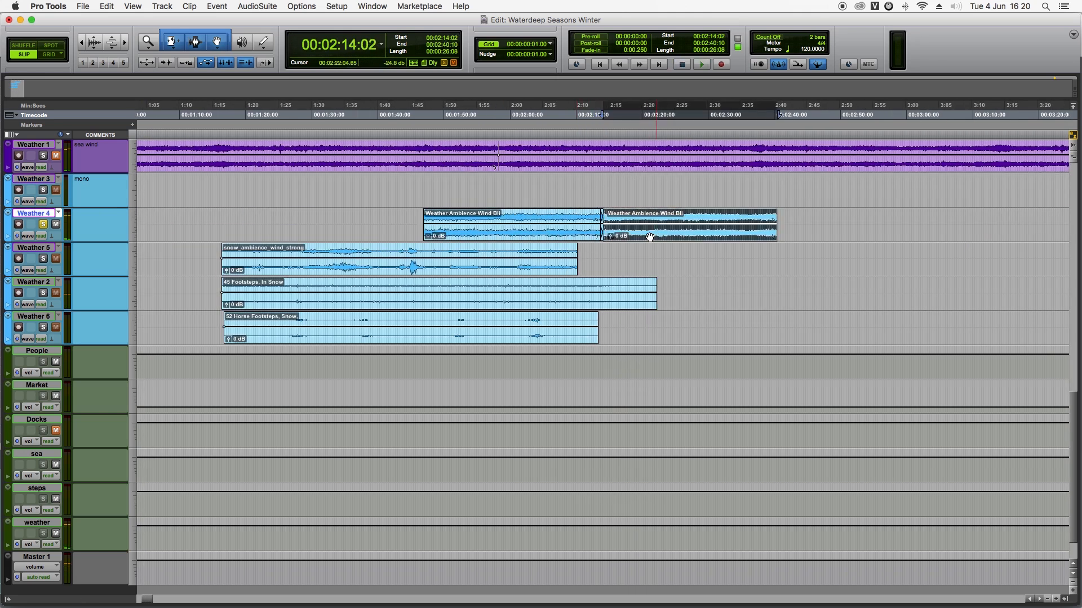
{"action": "left_click", "coordinate": [520, 239], "text": "shift"}
{"action": "right_click", "coordinate": [520, 239]}
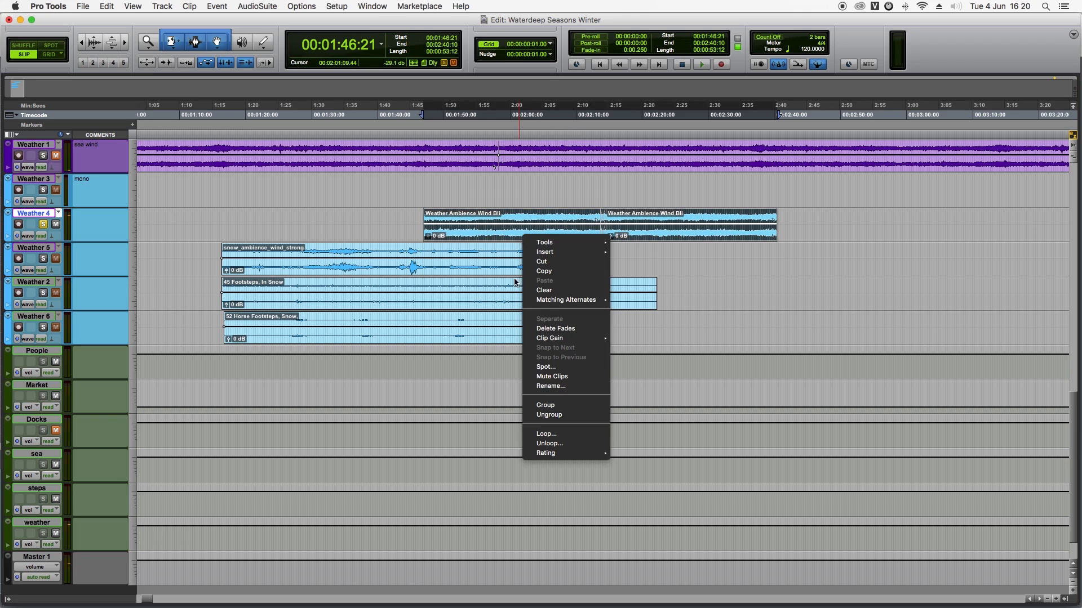
{"action": "left_click", "coordinate": [540, 406]}
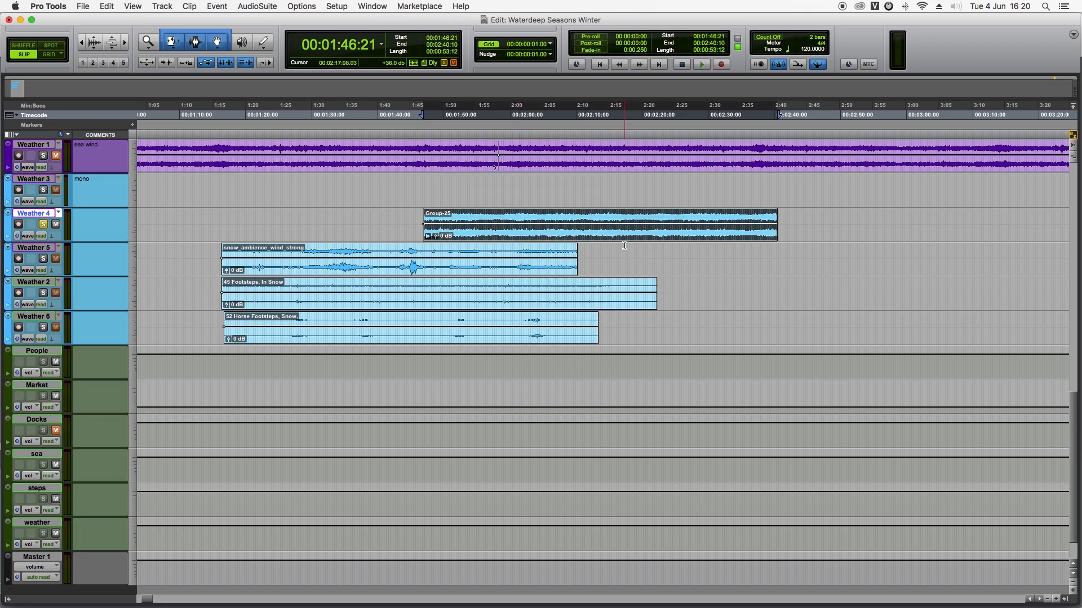
{"action": "left_click_drag", "start_coordinate": [623, 235], "coordinate": [40, 235]}
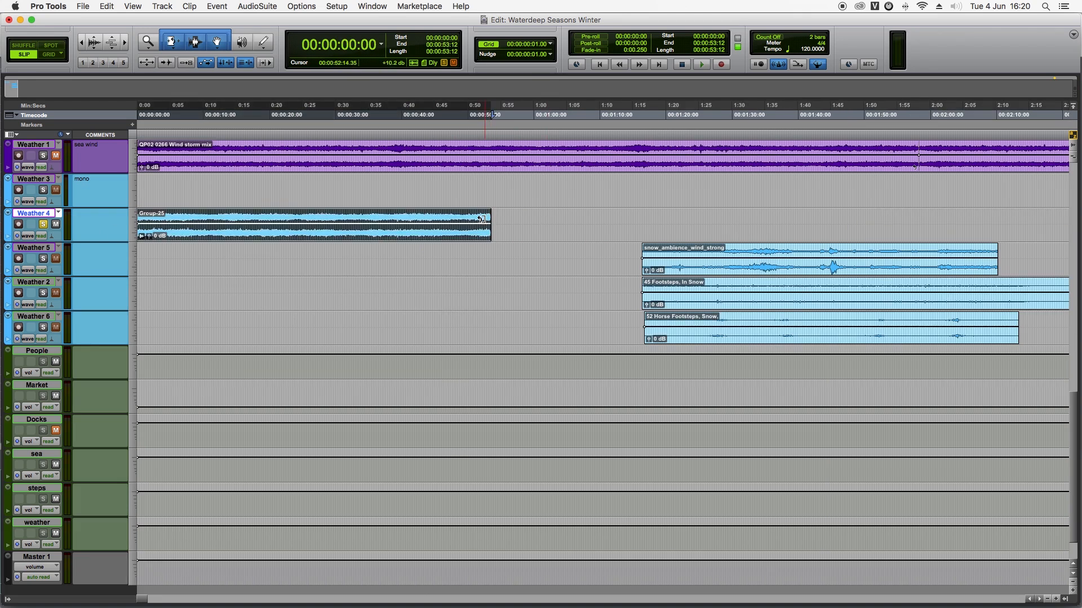
Step: Loop the Weather 4 wind group from the session start until it is 03:01:02:15 long
{"action": "left_click_drag", "start_coordinate": [481, 219], "coordinate": [983, 228]}
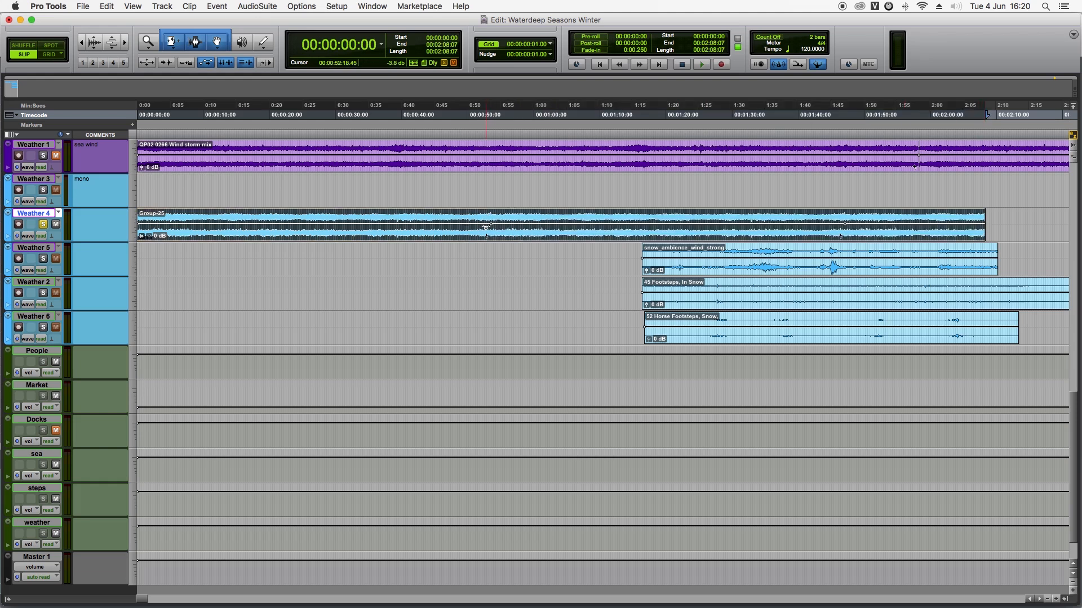
{"action": "key", "text": "super+z"}
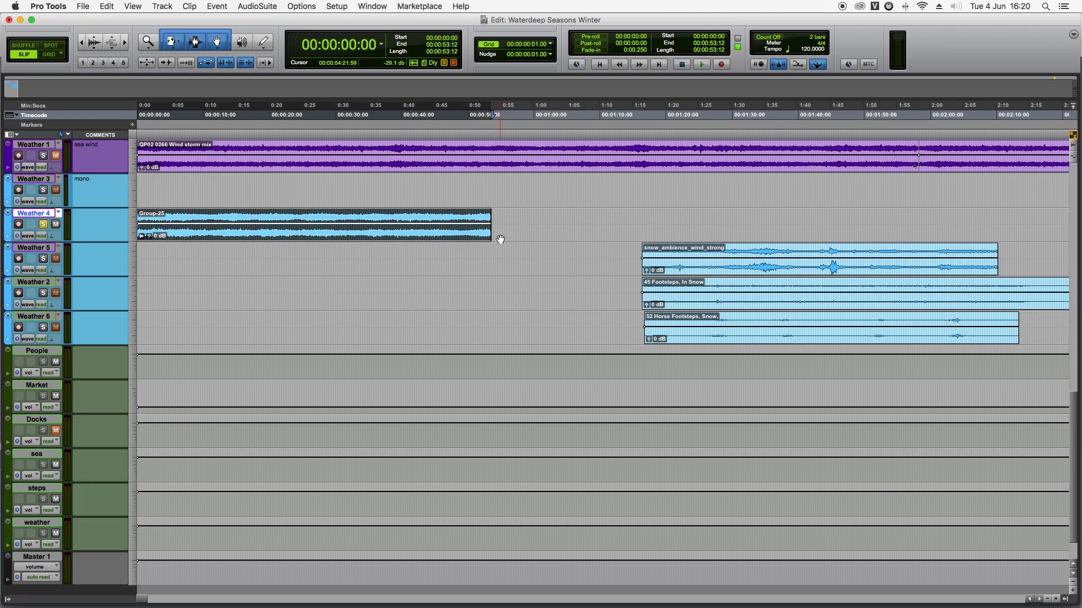
{"action": "key", "text": "super+bracketleft"}
{"action": "key", "text": "super+bracketleft"}
{"action": "key", "text": "super+bracketleft"}
{"action": "left_click_drag", "start_coordinate": [176, 218], "coordinate": [1079, 229]}
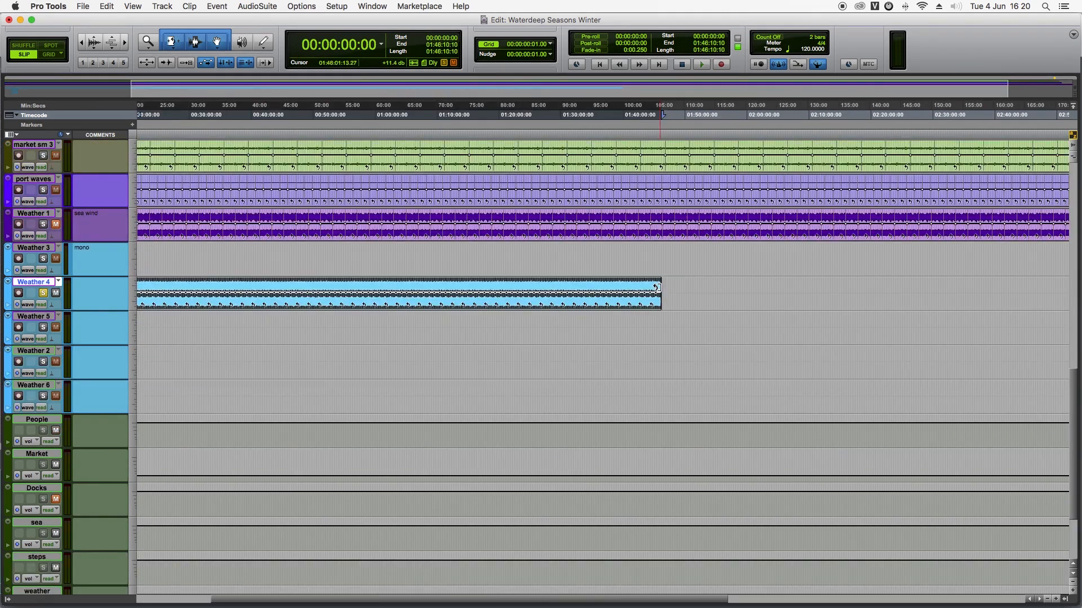
{"action": "left_click_drag", "start_coordinate": [658, 285], "coordinate": [728, 284]}
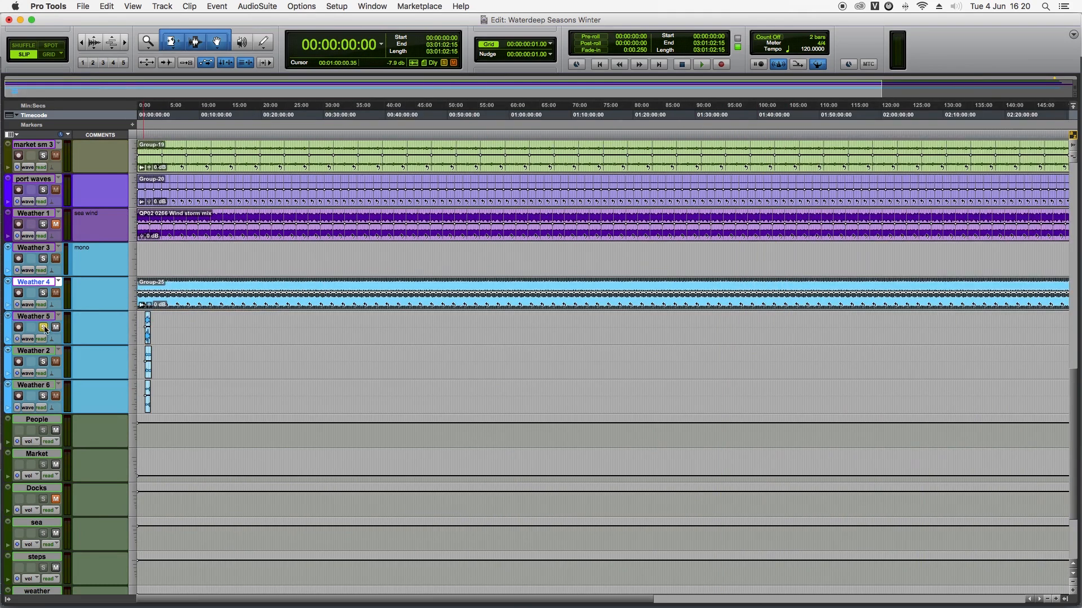
Step: Solo Weather 5 and trim both ends of the snow_ambience_wind_strong clip, starting it at 01:17:15 and ending it at about 02:08
{"action": "left_click", "coordinate": [148, 259]}
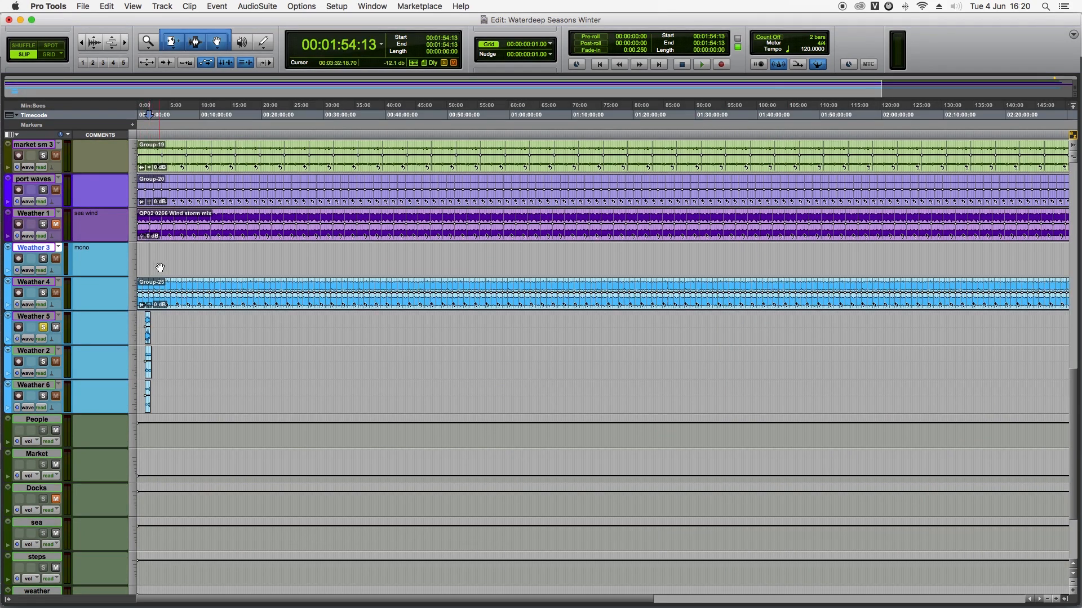
{"action": "key", "text": "t"}
{"action": "key", "text": "t"}
{"action": "key", "text": "t"}
{"action": "key", "text": "t"}
{"action": "key", "text": "t"}
{"action": "key", "text": "t"}
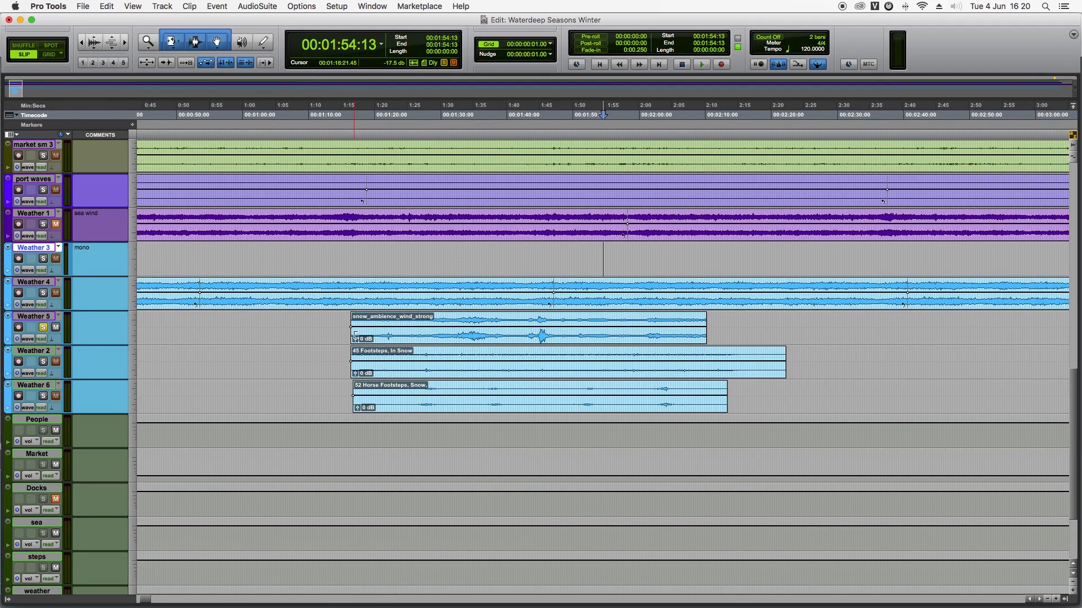
{"action": "left_click_drag", "start_coordinate": [355, 335], "coordinate": [360, 334]}
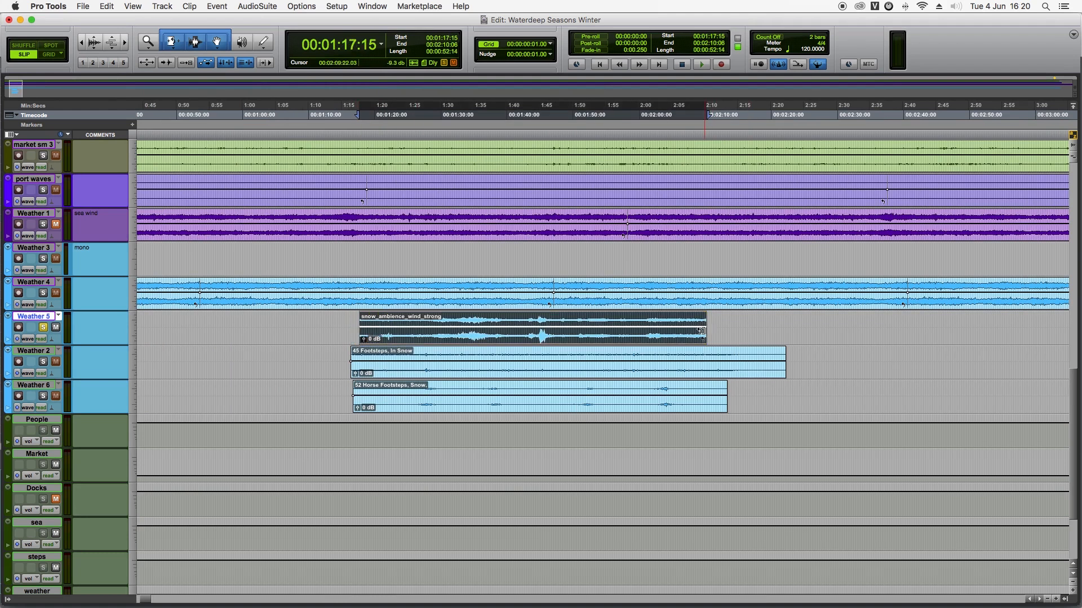
{"action": "left_click_drag", "start_coordinate": [702, 332], "coordinate": [694, 331]}
Step: Split the snow_ambience_wind_strong clip at 01:42:13, move its first half behind the second and crossfade the join
{"action": "left_click", "coordinate": [524, 322]}
{"action": "key", "text": "super+e"}
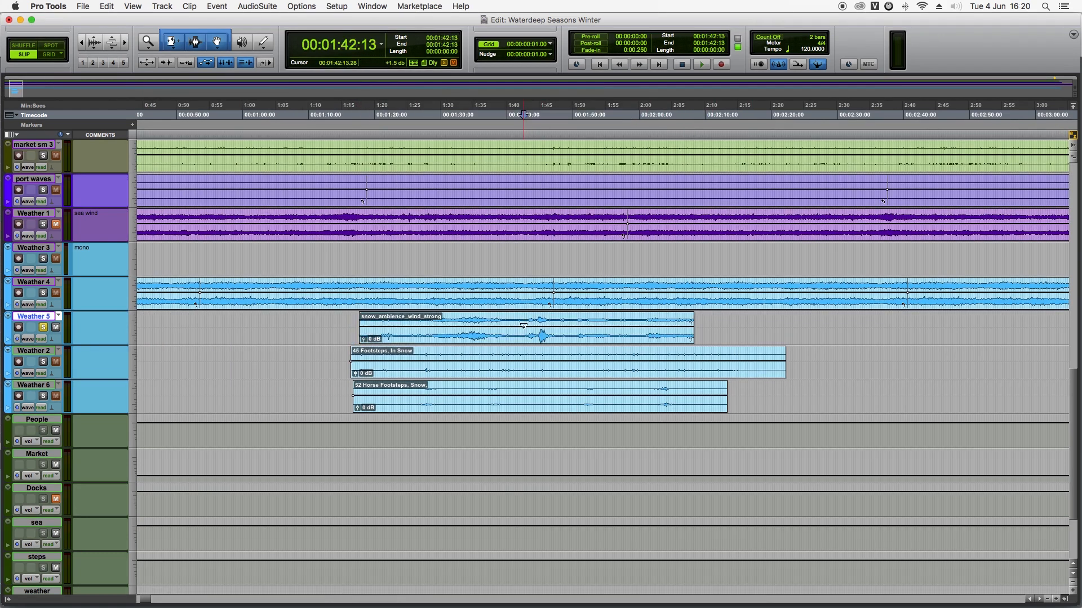
{"action": "left_click_drag", "start_coordinate": [426, 342], "coordinate": [759, 338]}
{"action": "left_click_drag", "start_coordinate": [690, 342], "coordinate": [695, 344]}
Step: Group the two snow_ambience_wind_strong clips on Weather 5 and move the group to the session start
{"action": "left_click", "coordinate": [753, 340]}
{"action": "left_click", "coordinate": [622, 341], "text": "shift"}
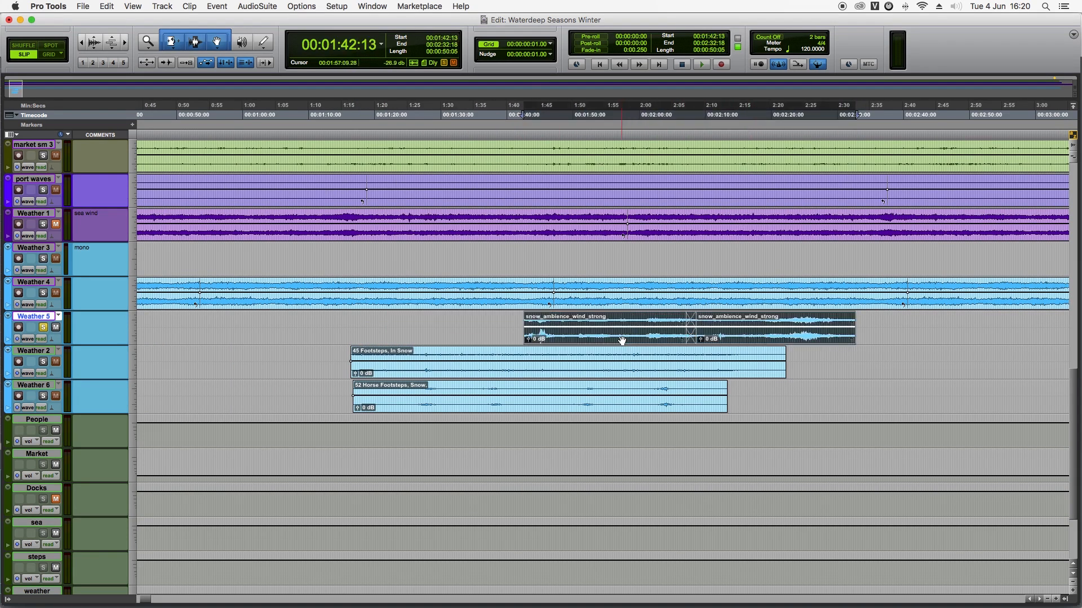
{"action": "right_click", "coordinate": [622, 341]}
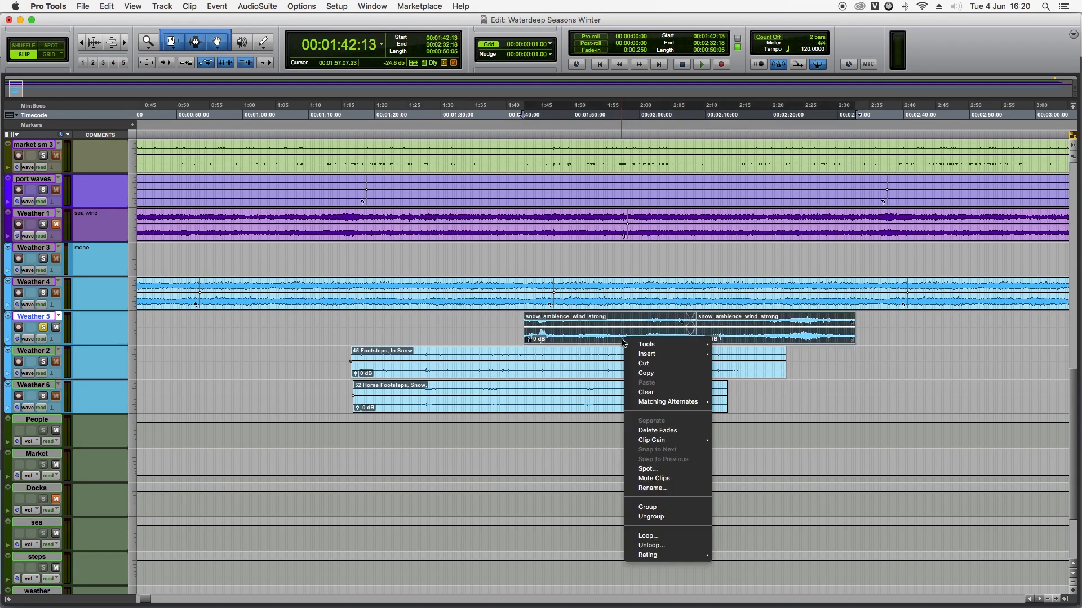
{"action": "left_click", "coordinate": [662, 507]}
{"action": "left_click_drag", "start_coordinate": [705, 340], "coordinate": [2, 330]}
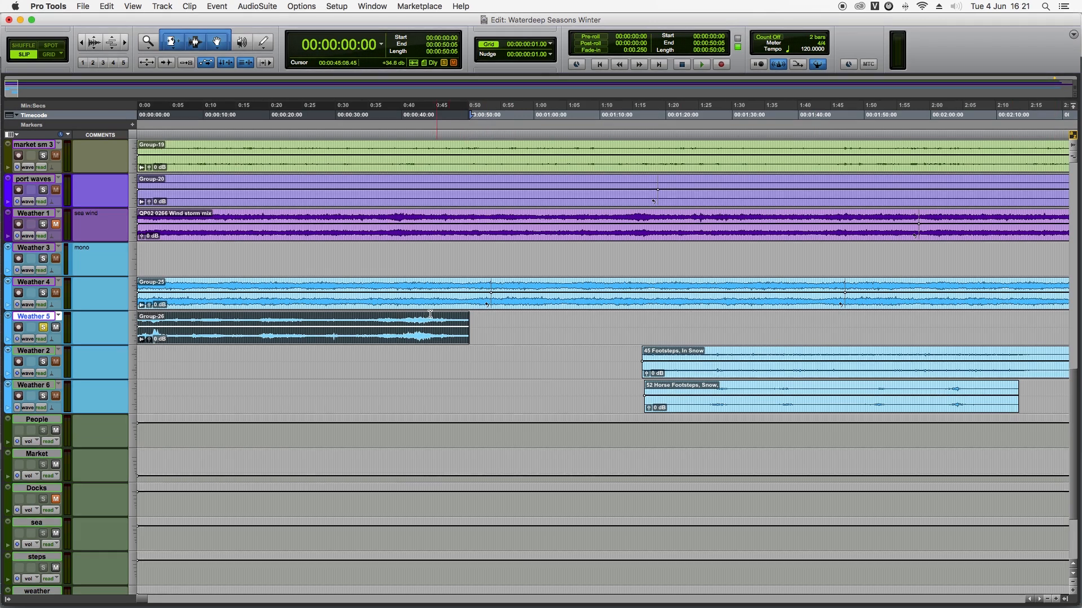
Step: Loop the Weather 5 snow wind group from the session start across the length of the session
{"action": "left_click_drag", "start_coordinate": [462, 322], "coordinate": [993, 332]}
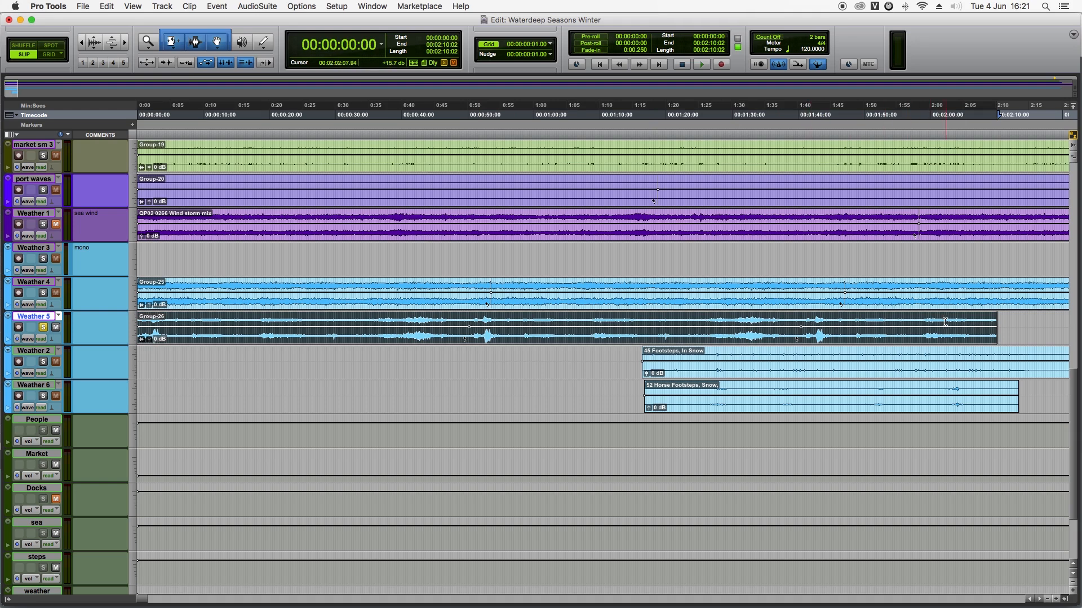
{"action": "key", "text": "r"}
{"action": "key", "text": "r"}
{"action": "left_click_drag", "start_coordinate": [347, 321], "coordinate": [748, 314]}
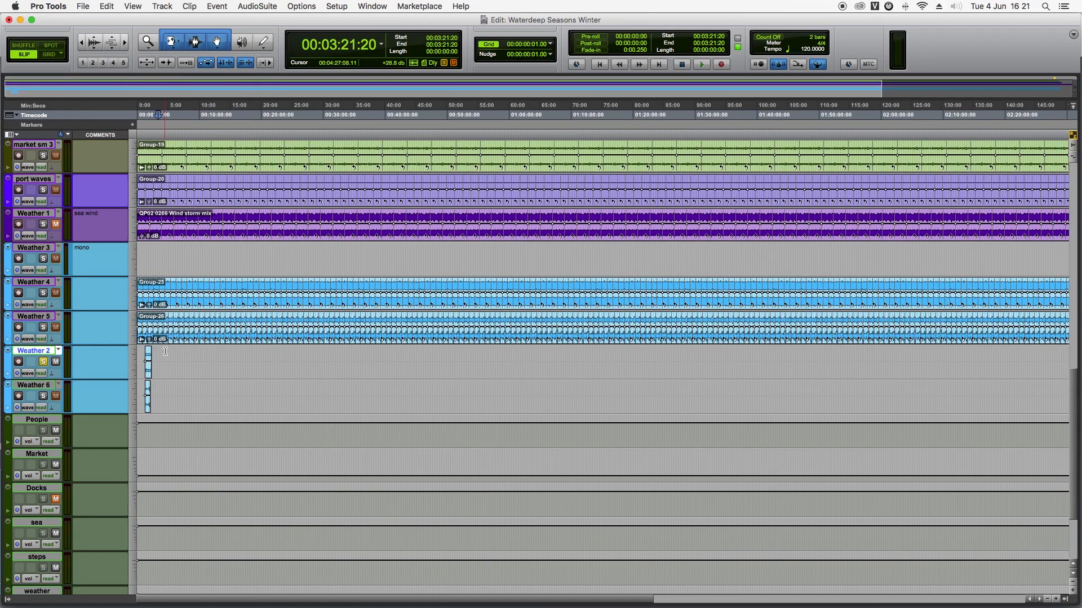
Step: Solo Weather 6 and check the 52 Horse Footsteps, Snow clip around 01:33:10 for gaps between the horse passes
{"action": "key", "text": "t"}
{"action": "key", "text": "t"}
{"action": "key", "text": "t"}
{"action": "key", "text": "t"}
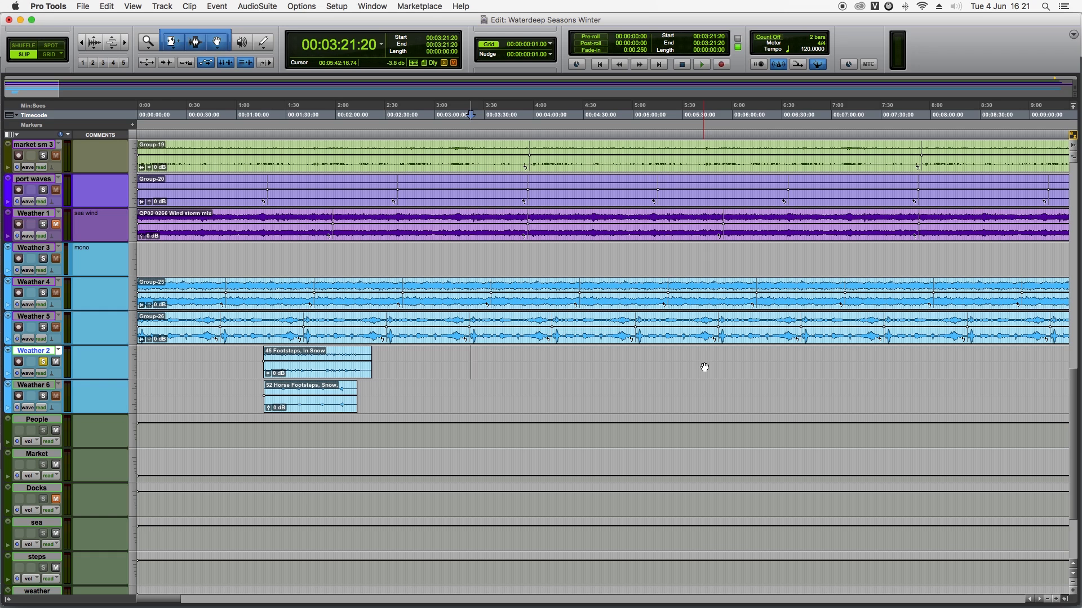
{"action": "left_click", "coordinate": [379, 365]}
{"action": "key", "text": "t"}
{"action": "key", "text": "t"}
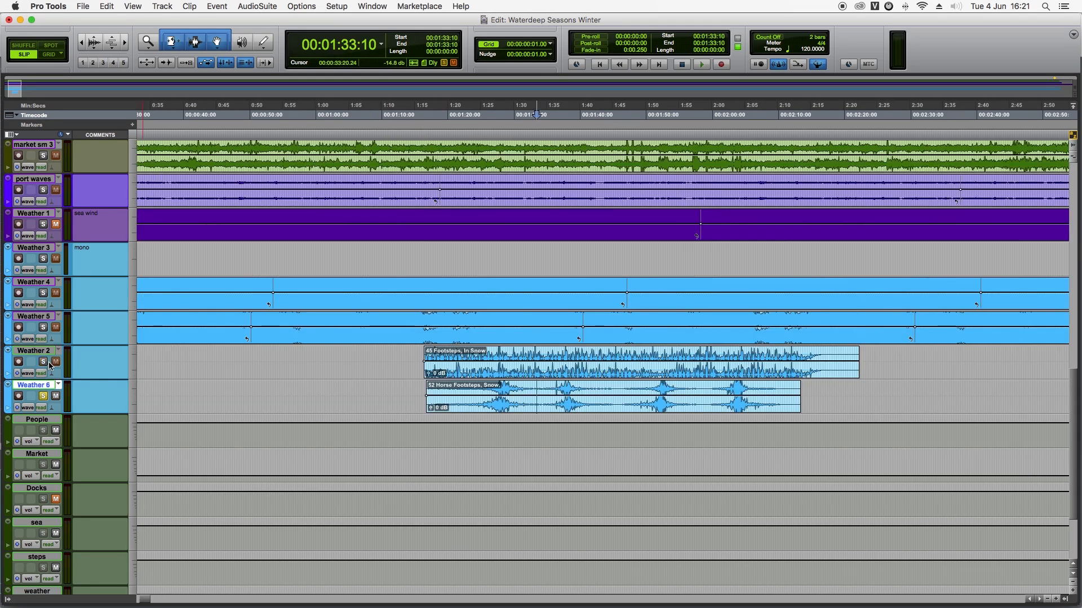
{"action": "key", "text": "t"}
{"action": "key", "text": "t"}
{"action": "key", "text": "space"}
{"action": "key", "text": "space"}
Step: Split the 52 Horse Footsteps, Snow clip on Weather 6 at 01:33:21, 01:45:21 and 01:58:20 into separate horse passes
{"action": "left_click", "coordinate": [615, 390]}
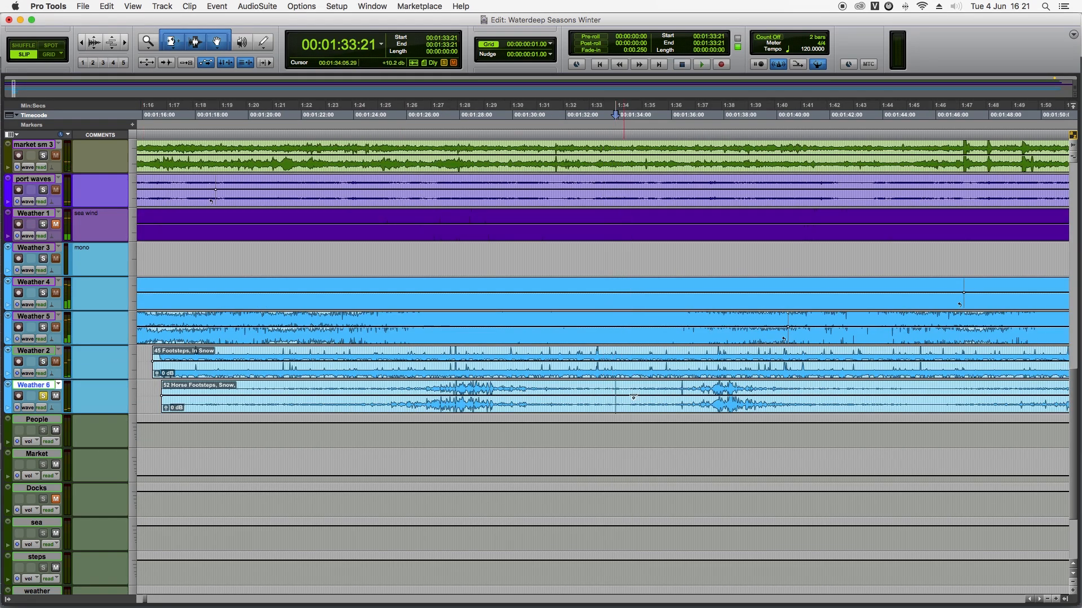
{"action": "key", "text": "b"}
{"action": "key", "text": "r"}
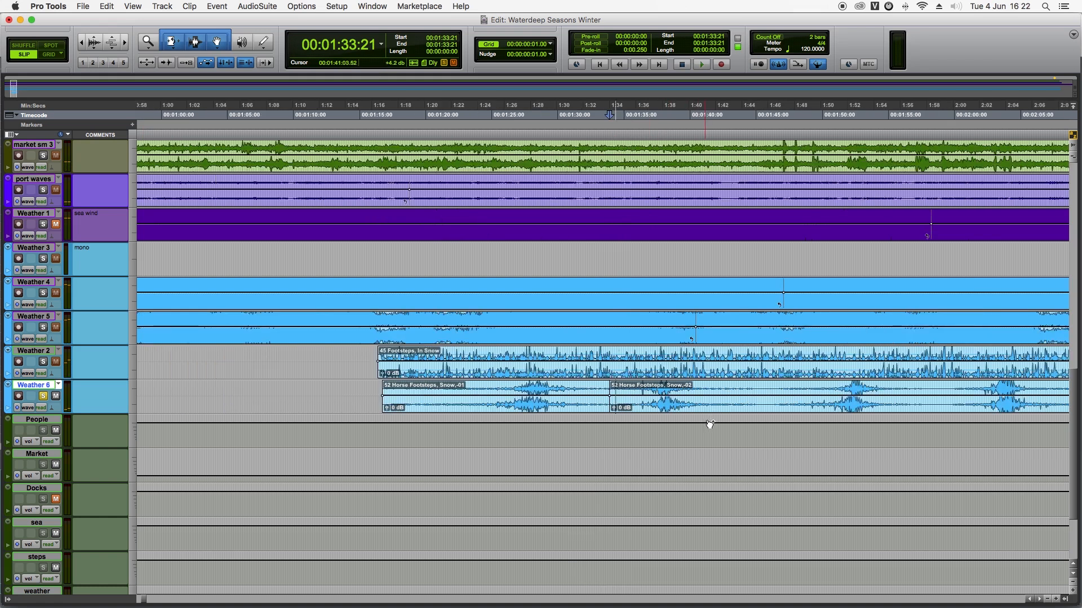
{"action": "key", "text": "r"}
{"action": "left_click", "coordinate": [685, 387]}
{"action": "key", "text": "b"}
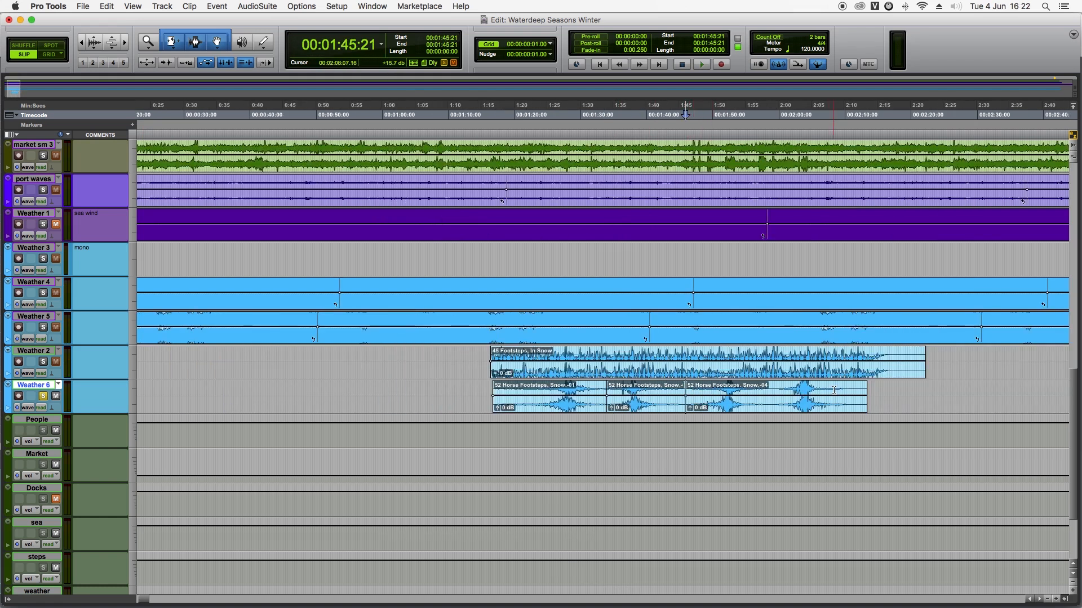
{"action": "left_click", "coordinate": [772, 387]}
{"action": "key", "text": "b"}
Step: Move the first horse pass on Weather 6 earlier and add fades to the edges of the separated passes
{"action": "left_click_drag", "start_coordinate": [579, 398], "coordinate": [483, 397]}
{"action": "left_click_drag", "start_coordinate": [505, 385], "coordinate": [498, 383]}
{"action": "left_click_drag", "start_coordinate": [400, 385], "coordinate": [416, 386]}
{"action": "left_click_drag", "start_coordinate": [611, 383], "coordinate": [614, 385]}
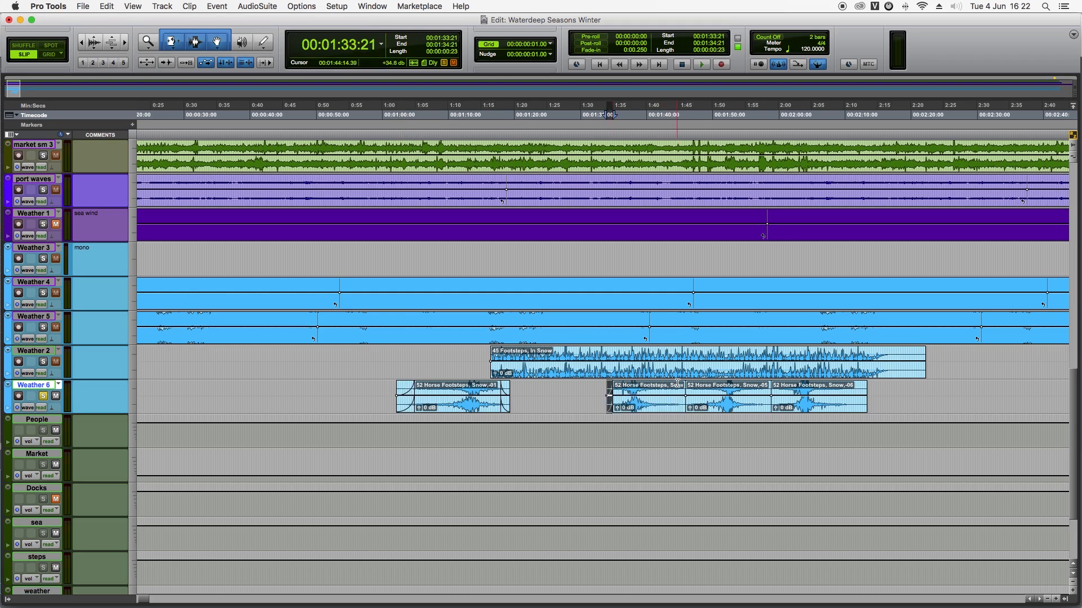
{"action": "left_click_drag", "start_coordinate": [681, 385], "coordinate": [671, 384]}
{"action": "left_click_drag", "start_coordinate": [691, 384], "coordinate": [699, 384]}
Step: Spread the four horse passes on Weather 6 to start at 00:47:03, about 03:14, 05:00:22 and about 08:03
{"action": "left_click_drag", "start_coordinate": [342, 406], "coordinate": [469, 407]}
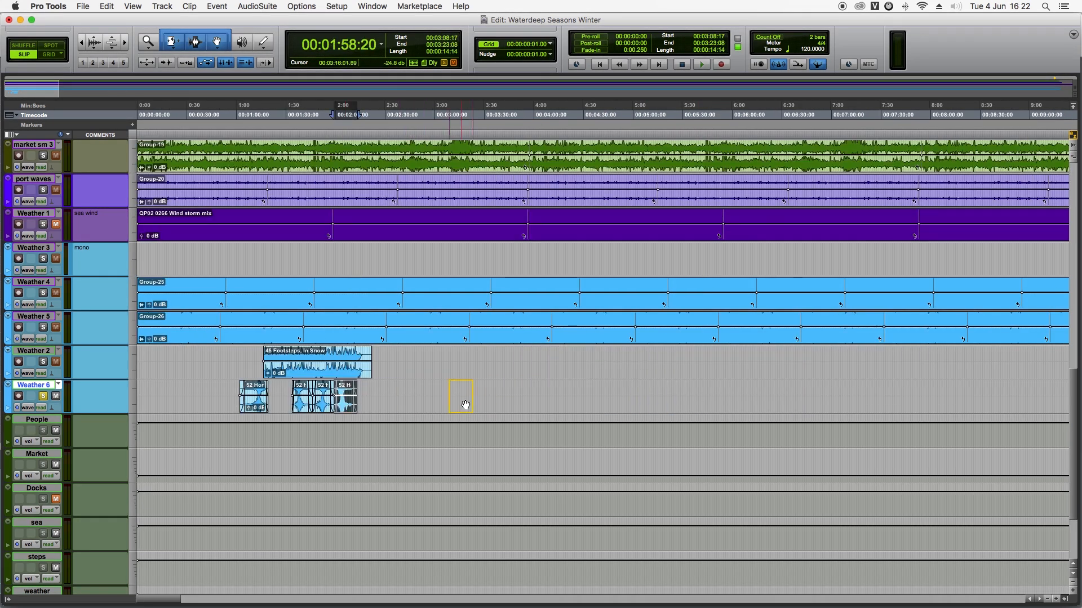
{"action": "left_click_drag", "start_coordinate": [322, 411], "coordinate": [644, 411]}
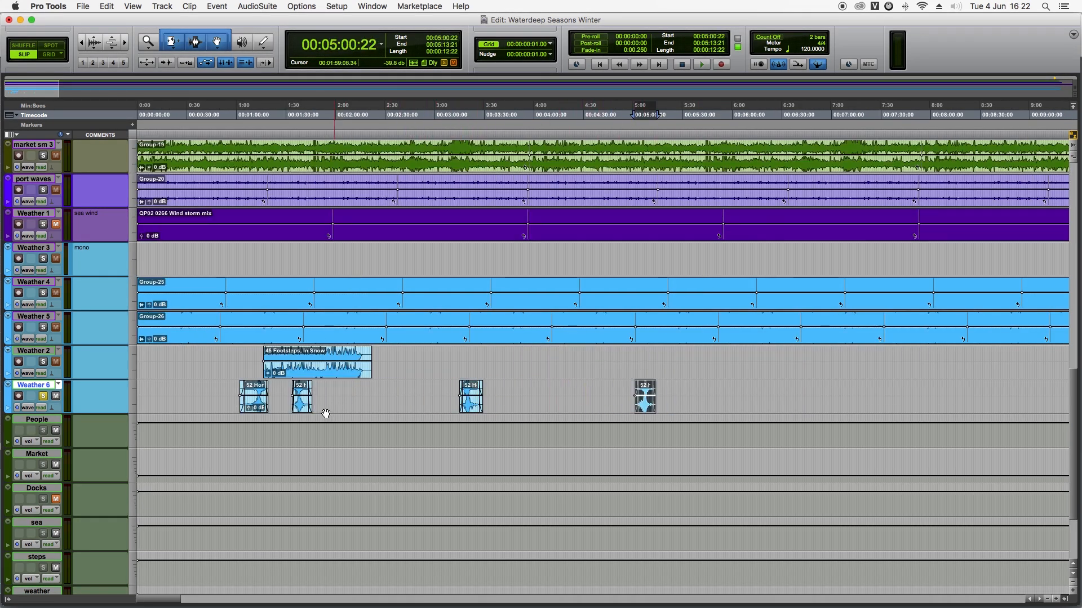
{"action": "left_click_drag", "start_coordinate": [307, 412], "coordinate": [957, 411]}
{"action": "mouse_move", "coordinate": [256, 412]}
{"action": "left_mouse_down"}
{"action": "mouse_move", "coordinate": [236, 411]}
{"action": "mouse_move", "coordinate": [248, 411]}
{"action": "left_mouse_up"}
{"action": "key", "text": "r"}
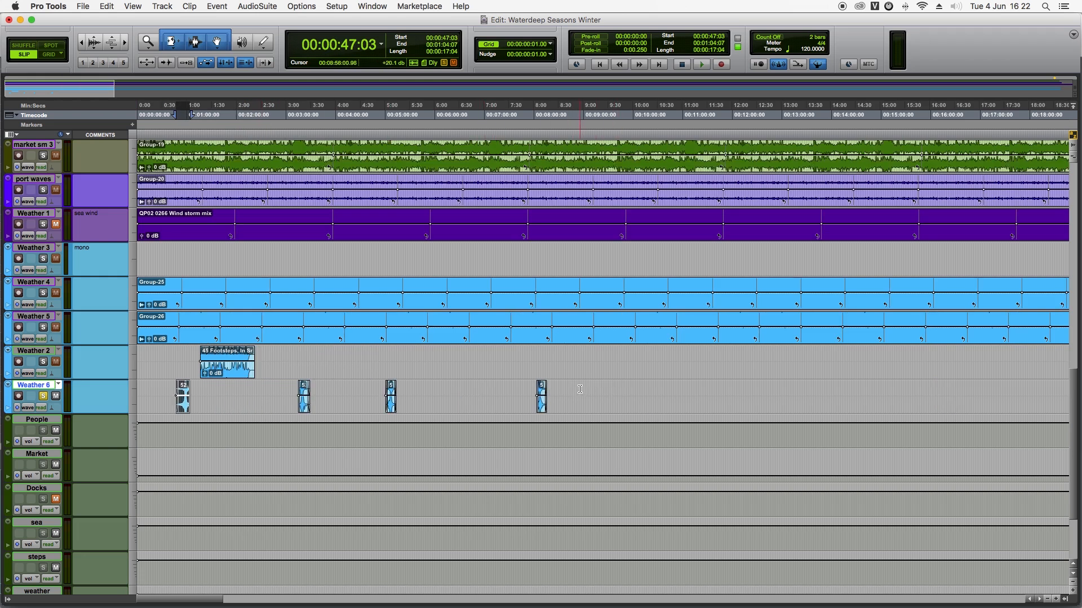
Step: Group the Weather 6 horse passes from the session start to 08:49:21 and loop the group across the session
{"action": "left_click_drag", "start_coordinate": [574, 390], "coordinate": [4, 384]}
{"action": "right_click", "coordinate": [184, 408]}
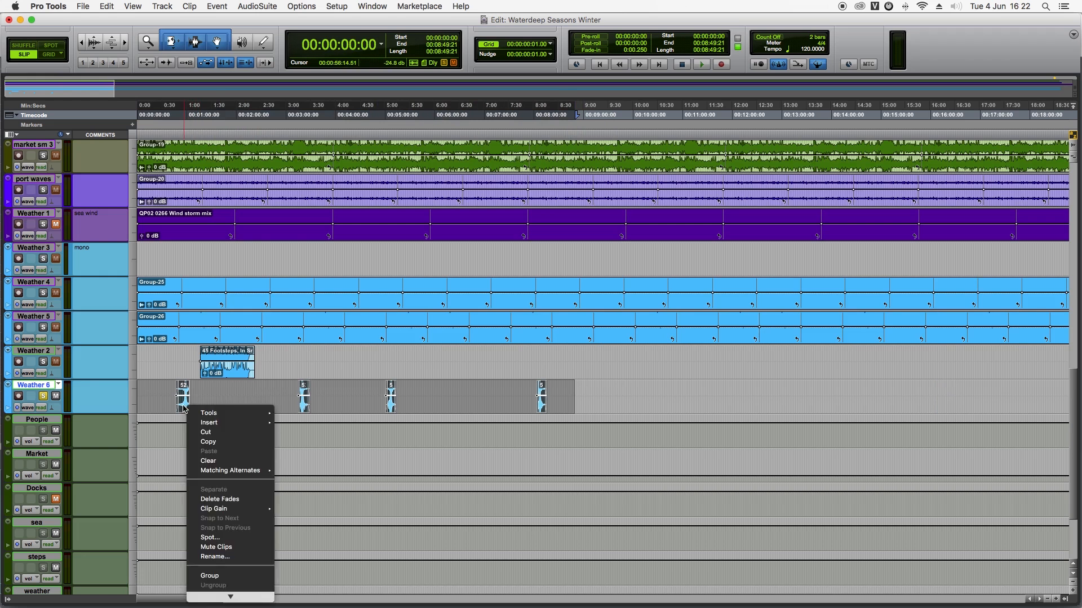
{"action": "left_click", "coordinate": [229, 575]}
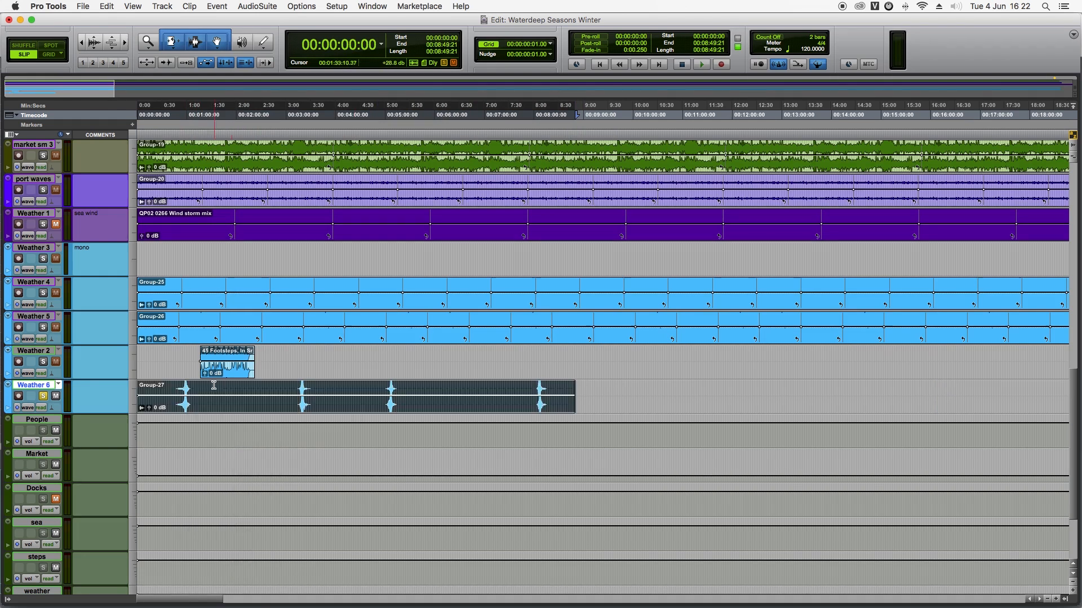
{"action": "key", "text": "r"}
{"action": "key", "text": "r"}
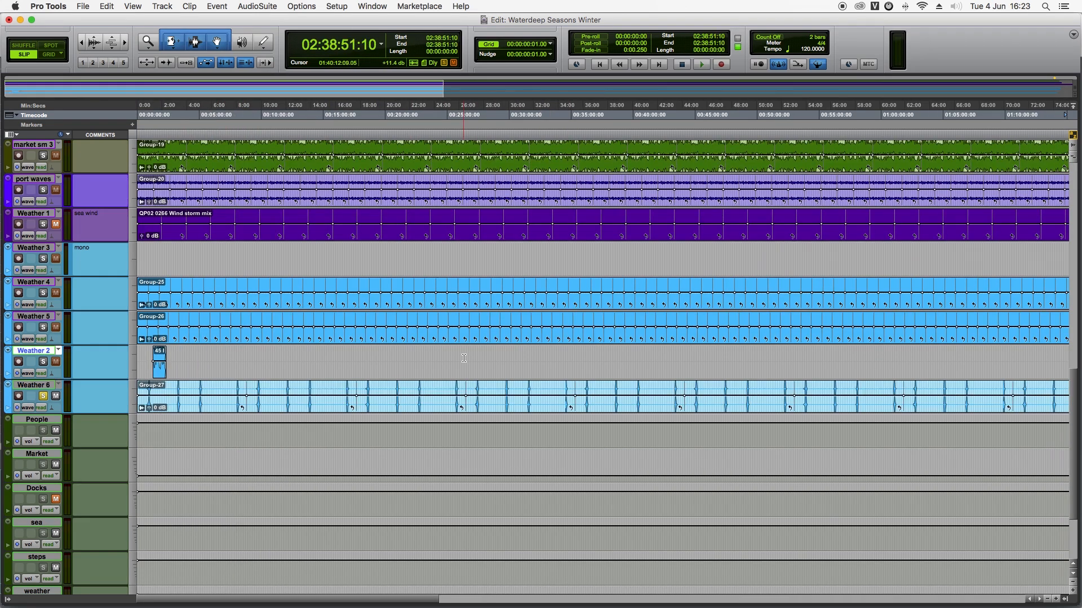
Step: Unsolo Weather 6 and make the Weather 2 track taller to inspect the end of the 45 Footsteps, In Snow clip
{"action": "key", "text": "t"}
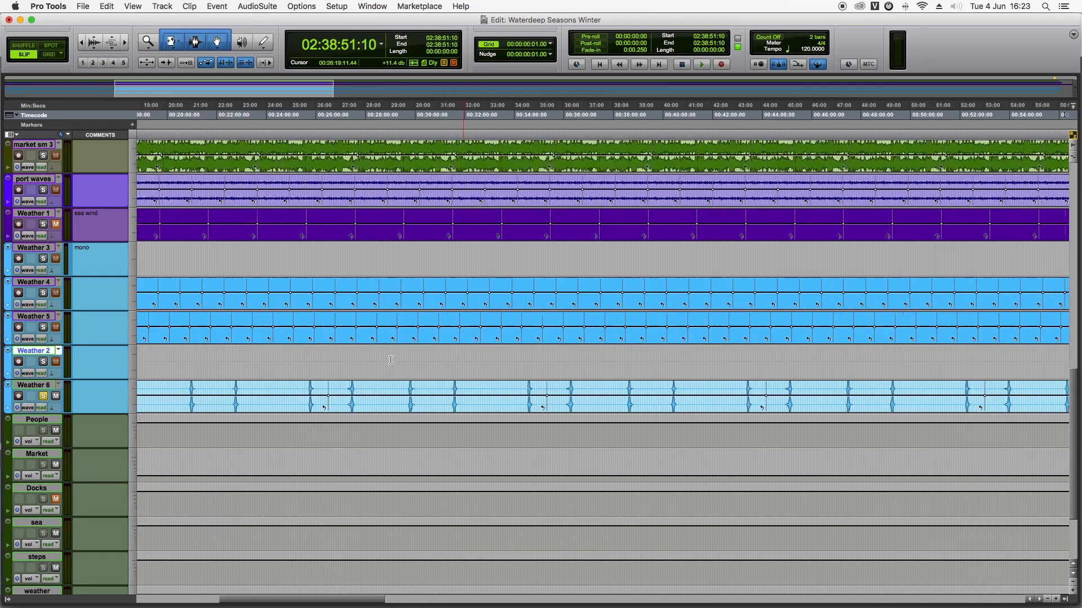
{"action": "key", "text": "t"}
{"action": "left_click", "coordinate": [45, 396]}
{"action": "key", "text": "t"}
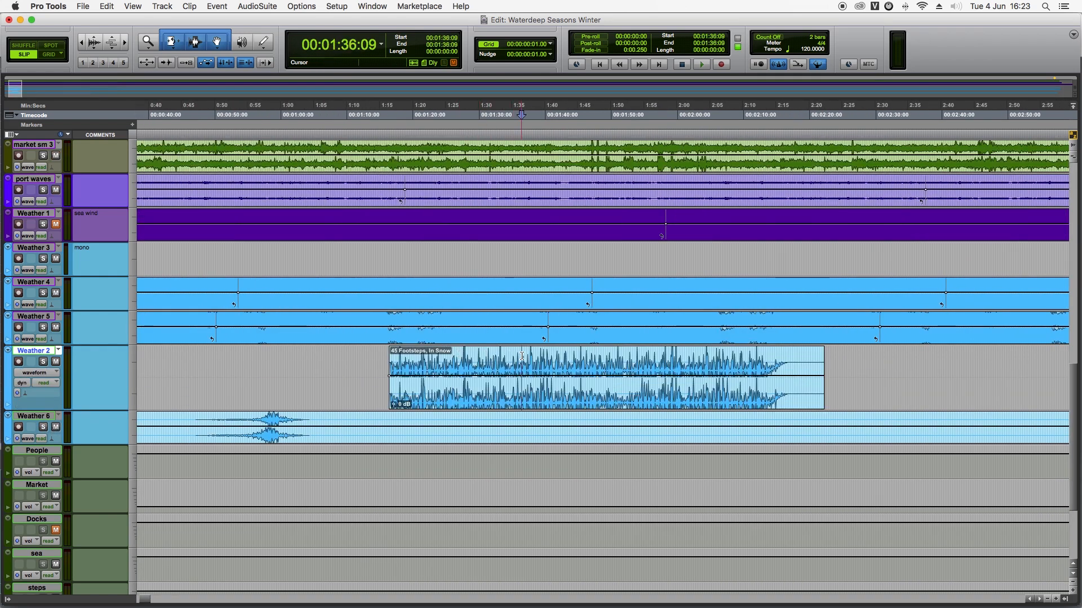
{"action": "key", "text": "t"}
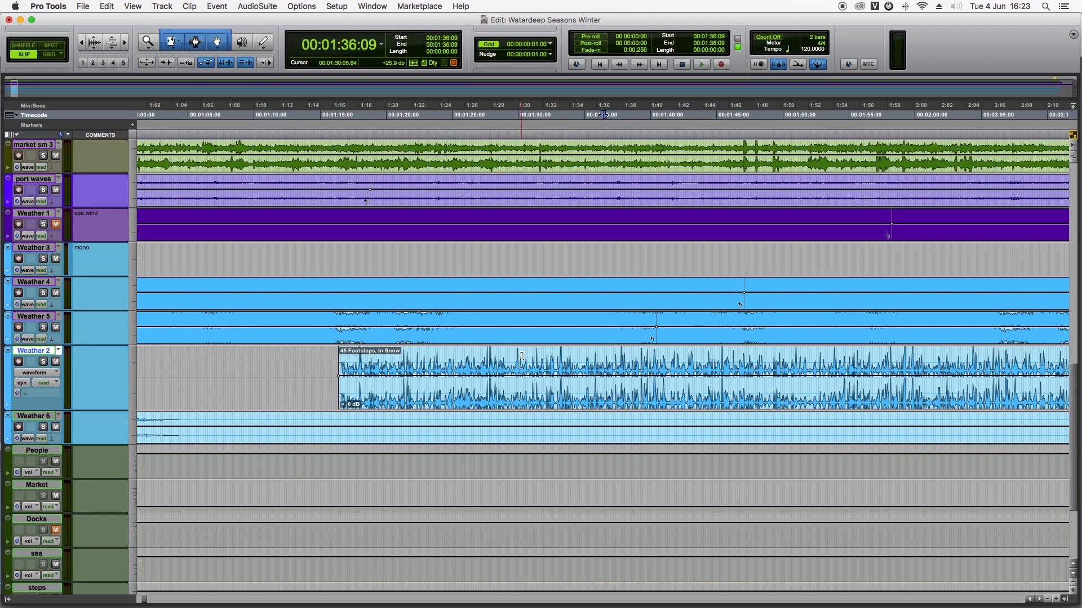
{"action": "left_click", "coordinate": [352, 393]}
{"action": "key", "text": "Right"}
{"action": "left_click", "coordinate": [753, 359]}
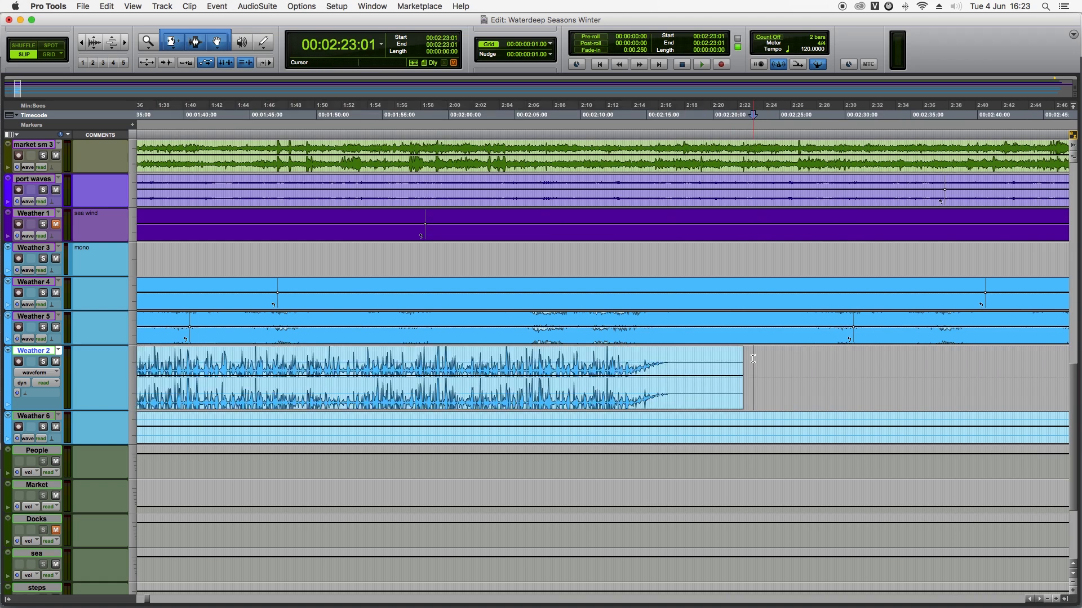
Step: Reduce the waveform display height and check how the 45 Footsteps, In Snow waveform tails off around 02:14:04
{"action": "left_click", "coordinate": [1073, 148]}
{"action": "left_click", "coordinate": [1073, 148]}
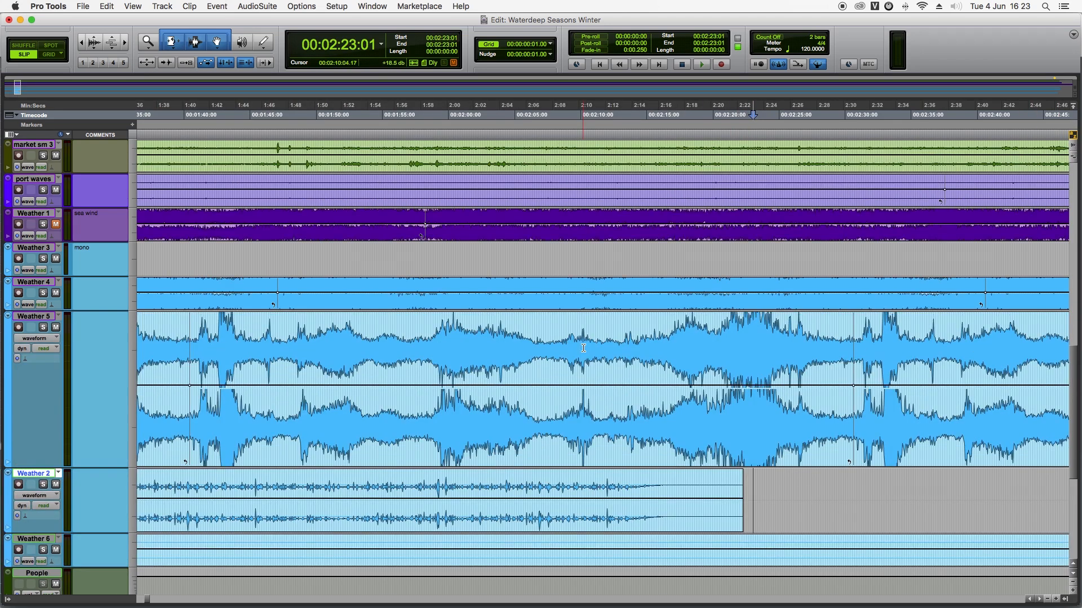
{"action": "left_click", "coordinate": [636, 488]}
{"action": "key", "text": "t"}
{"action": "key", "text": "t"}
{"action": "key", "text": "t"}
{"action": "key", "text": "r"}
{"action": "key", "text": "r"}
{"action": "key", "text": "r"}
{"action": "key", "text": "r"}
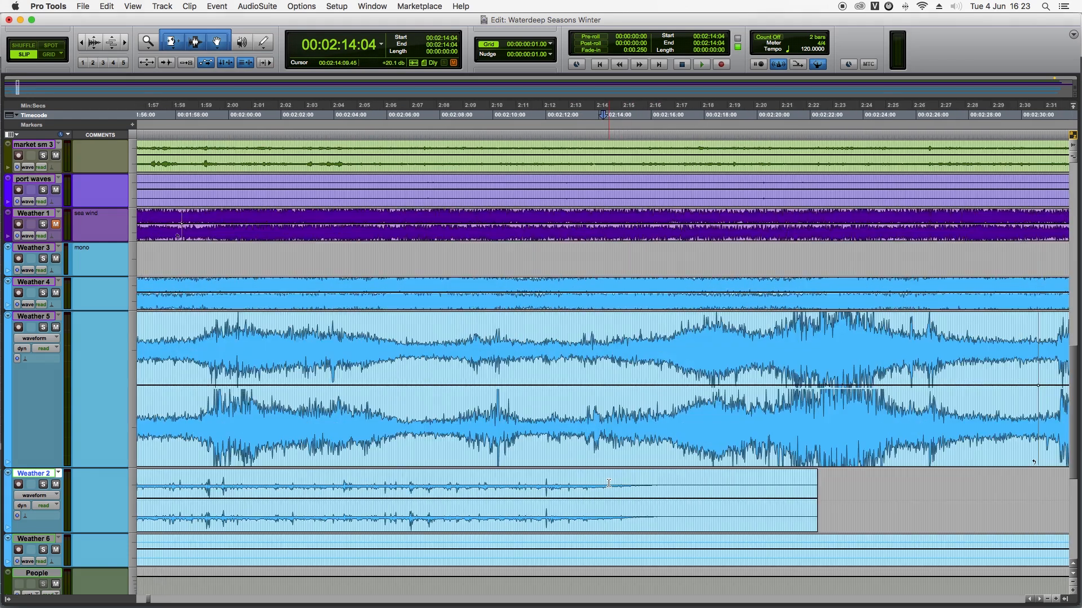
Step: Examine the Weather 5 wind waveform at 02:06:18 in close-up to see how it sits around the centre line
{"action": "left_click", "coordinate": [554, 336]}
{"action": "key", "text": "t"}
{"action": "key", "text": "t"}
{"action": "key", "text": "t"}
{"action": "key", "text": "t"}
{"action": "key", "text": "t"}
{"action": "key", "text": "t"}
{"action": "key", "text": "t"}
{"action": "key", "text": "t"}
{"action": "key", "text": "t"}
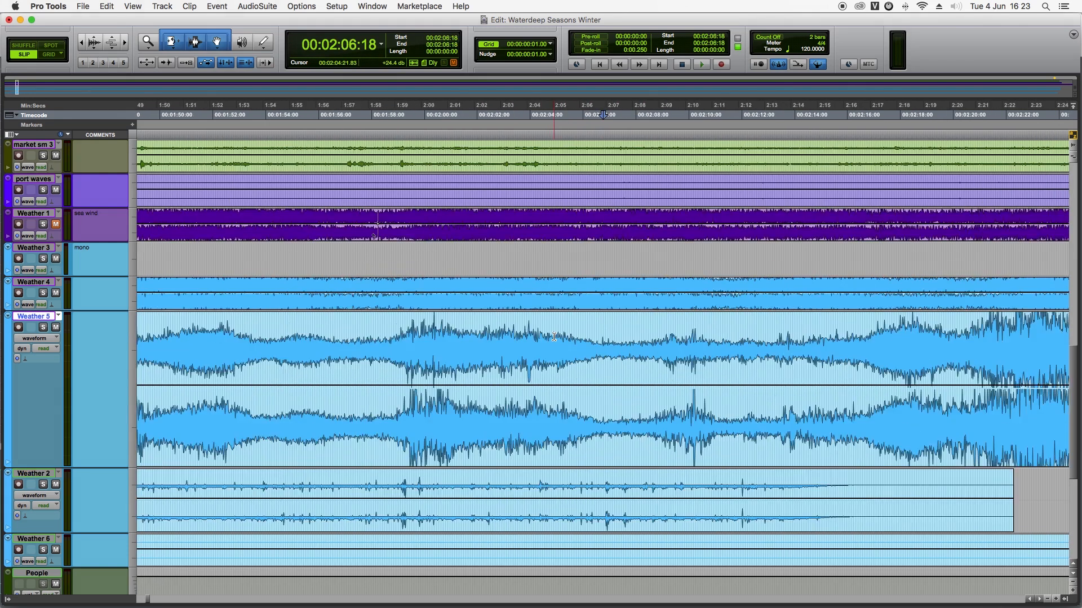
{"action": "key", "text": "t"}
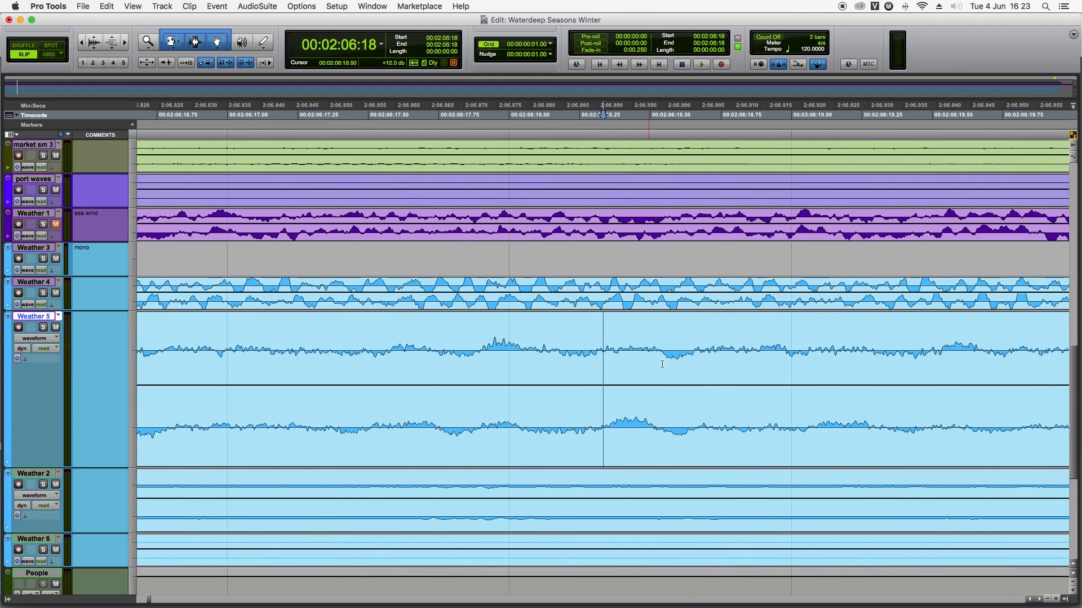
{"action": "key", "text": "r"}
{"action": "key", "text": "r"}
{"action": "key", "text": "r"}
{"action": "key", "text": "r"}
{"action": "key", "text": "r"}
{"action": "key", "text": "r"}
{"action": "key", "text": "r"}
{"action": "key", "text": "r"}
{"action": "key", "text": "r"}
{"action": "key", "text": "r"}
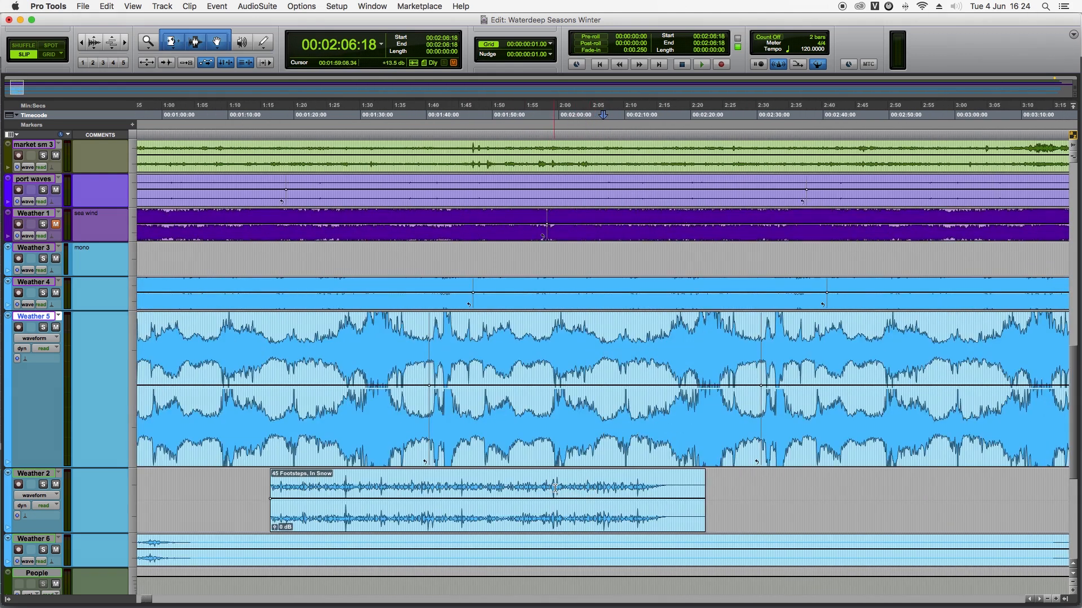
Step: Examine the Weather 2 snow footsteps waveform at 01:37:22 in close-up for an offset from the centre line
{"action": "left_click", "coordinate": [400, 520]}
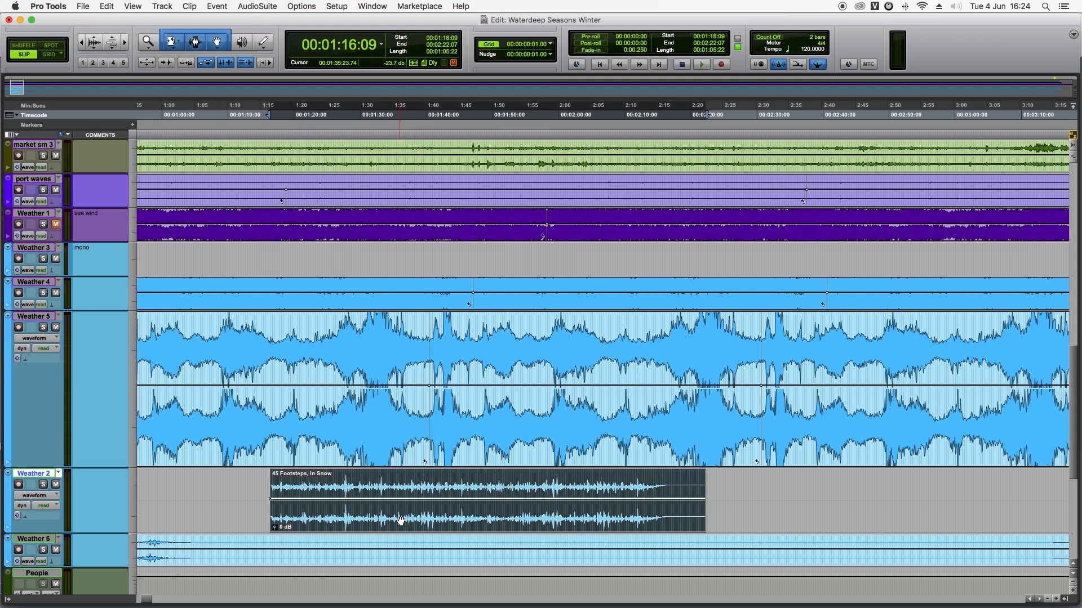
{"action": "left_click", "coordinate": [412, 483]}
{"action": "key", "text": "t"}
{"action": "key", "text": "t"}
{"action": "key", "text": "t"}
{"action": "key", "text": "t"}
{"action": "key", "text": "t"}
{"action": "key", "text": "t"}
{"action": "key", "text": "t"}
{"action": "key", "text": "t"}
{"action": "key", "text": "t"}
{"action": "key", "text": "t"}
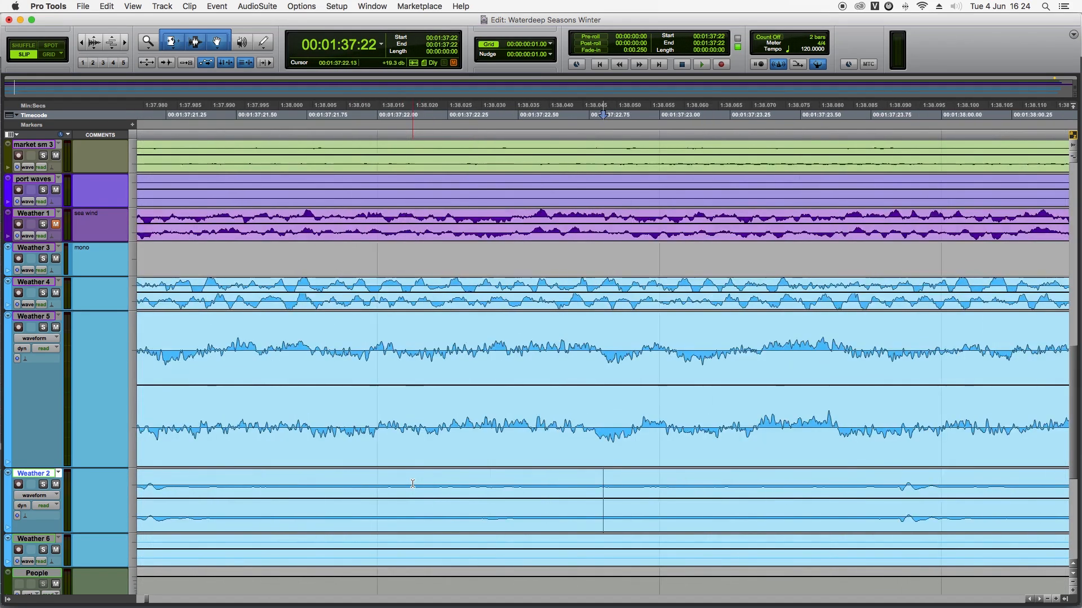
{"action": "key", "text": "t"}
{"action": "key", "text": "t"}
{"action": "key", "text": "t"}
{"action": "key", "text": "t"}
Step: Compare the Weather 5 wind waveform around 01:37:22 with its centre line at several magnifications
{"action": "key", "text": "p"}
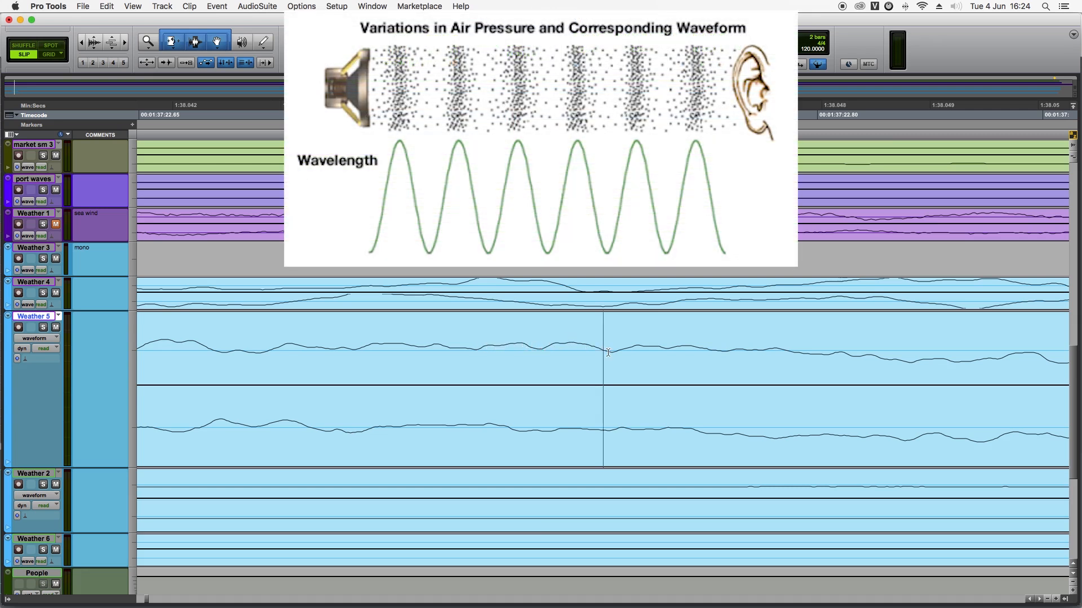
{"action": "key", "text": "r"}
{"action": "key", "text": "r"}
{"action": "key", "text": "r"}
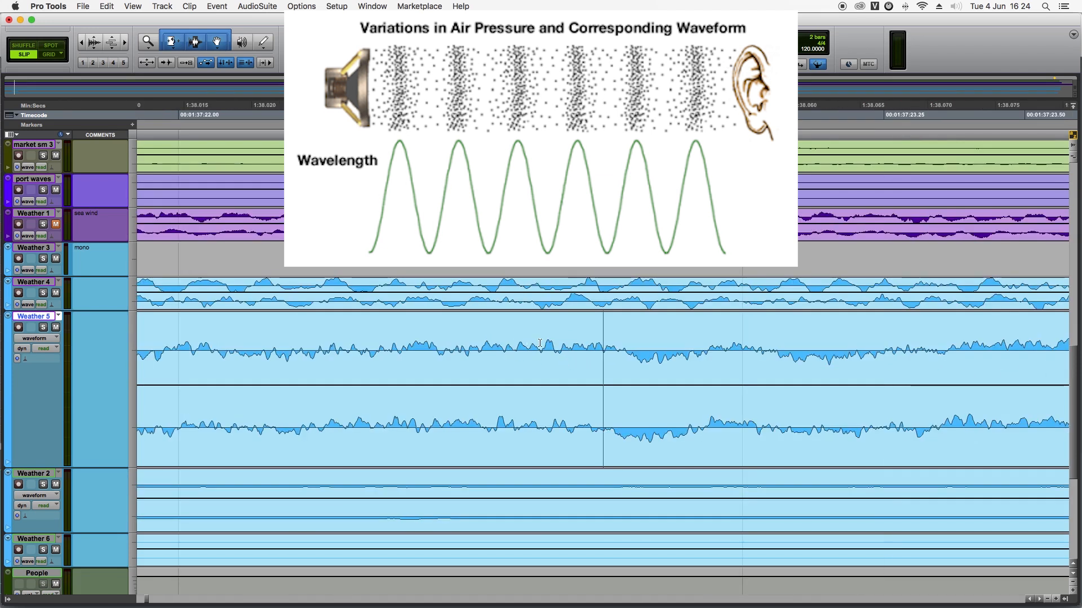
{"action": "key", "text": "r"}
{"action": "key", "text": "r"}
{"action": "key", "text": "r"}
{"action": "key", "text": "r"}
{"action": "key", "text": "r"}
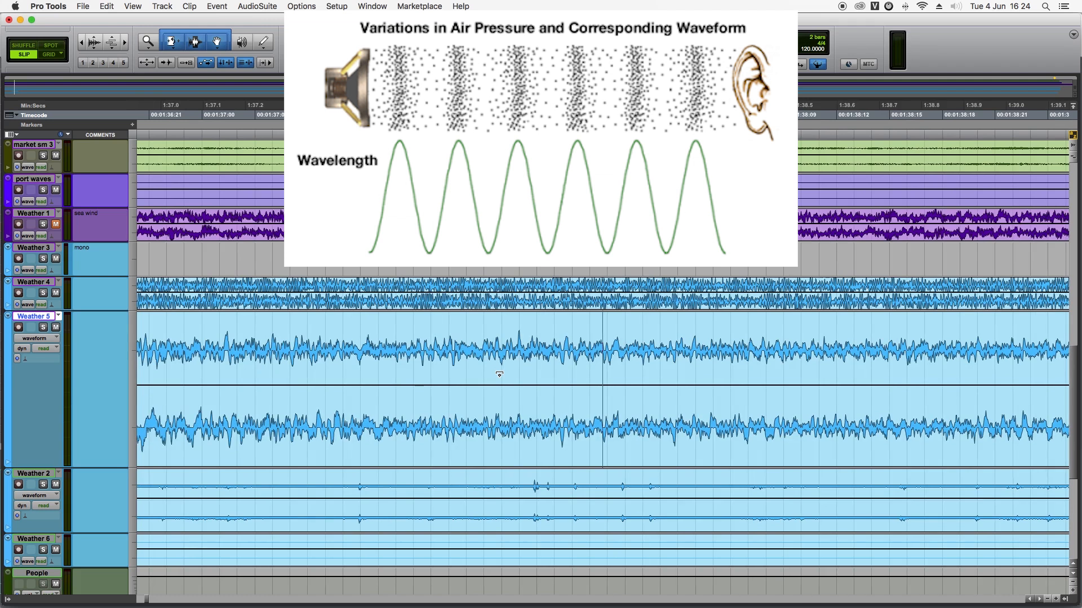
{"action": "key", "text": "r"}
{"action": "scroll", "coordinate": [541, 410], "scroll_direction": "down", "scroll_amount": 5}
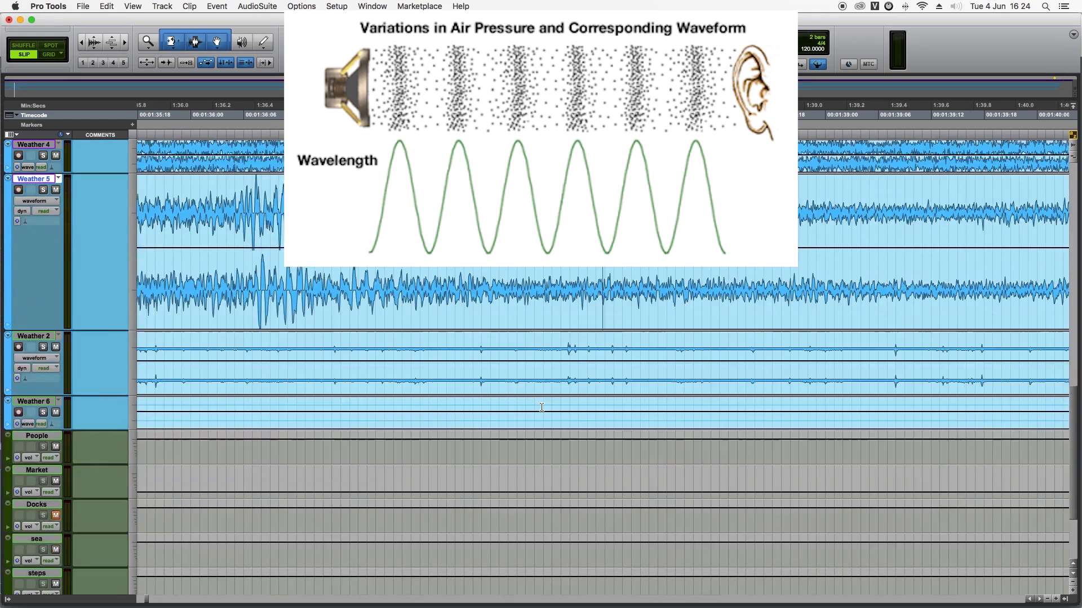
{"action": "key", "text": "r"}
Step: Check the Weather 2 snow footsteps waveform at 01:37:13 down to fine detail for DC offset
{"action": "left_click", "coordinate": [562, 362]}
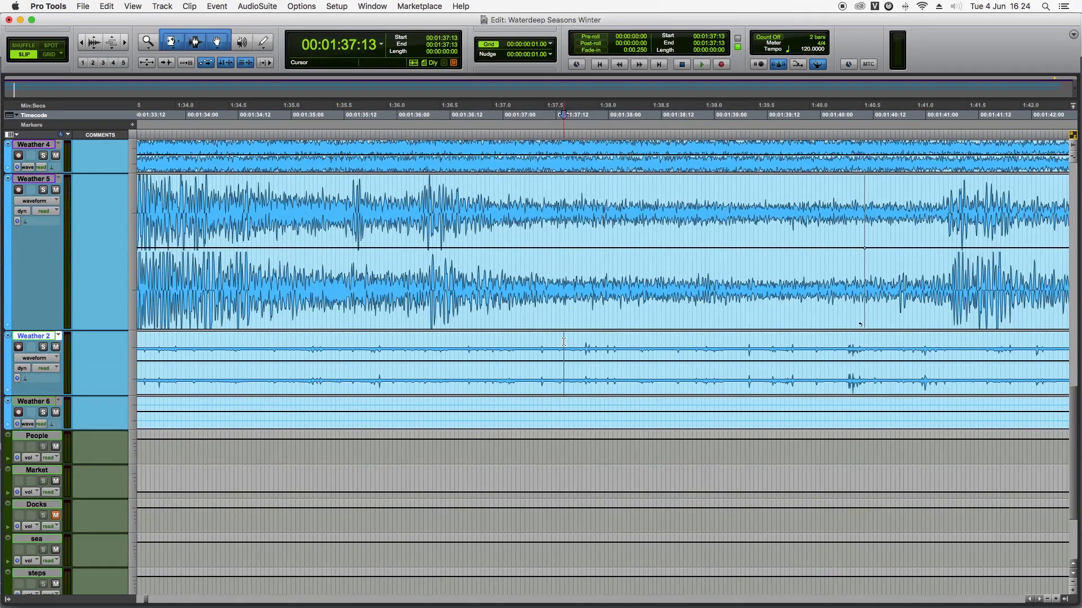
{"action": "key", "text": "t"}
{"action": "key", "text": "t"}
{"action": "key", "text": "t"}
{"action": "key", "text": "t"}
{"action": "key", "text": "t"}
{"action": "key", "text": "t"}
{"action": "key", "text": "t"}
{"action": "key", "text": "t"}
{"action": "key", "text": "t"}
{"action": "key", "text": "t"}
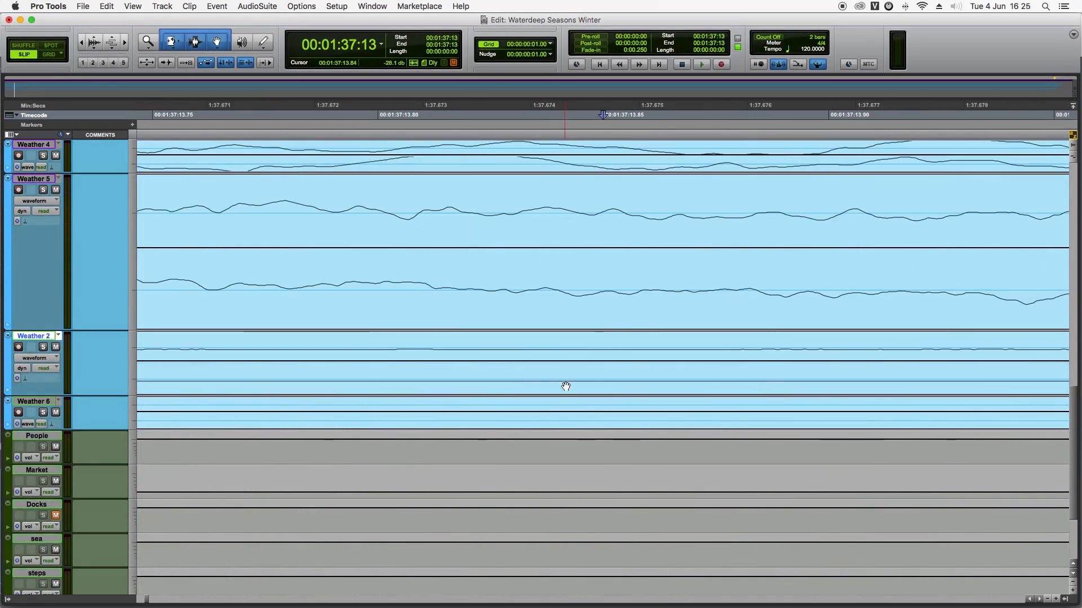
{"action": "key", "text": "r"}
{"action": "key", "text": "r"}
{"action": "key", "text": "r"}
{"action": "key", "text": "r"}
{"action": "key", "text": "r"}
{"action": "key", "text": "r"}
{"action": "key", "text": "r"}
{"action": "key", "text": "r"}
{"action": "key", "text": "r"}
{"action": "key", "text": "r"}
{"action": "key", "text": "r"}
{"action": "key", "text": "r"}
{"action": "key", "text": "r"}
{"action": "key", "text": "r"}
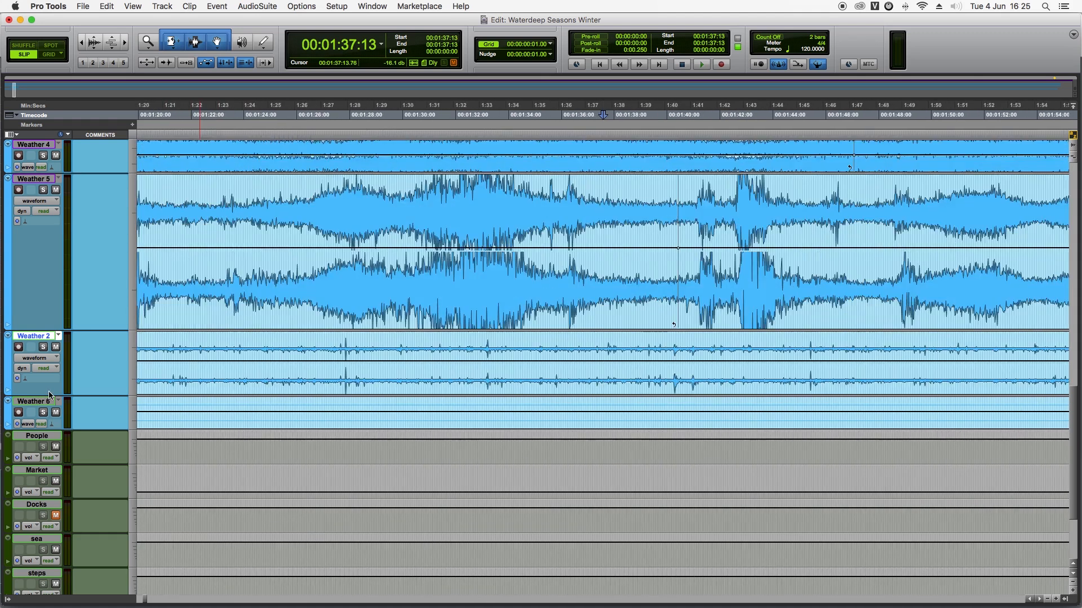
Step: Render DC Offset Removal on the whole 45 Footsteps, In Snow clip on Weather 2
{"action": "left_click", "coordinate": [823, 339]}
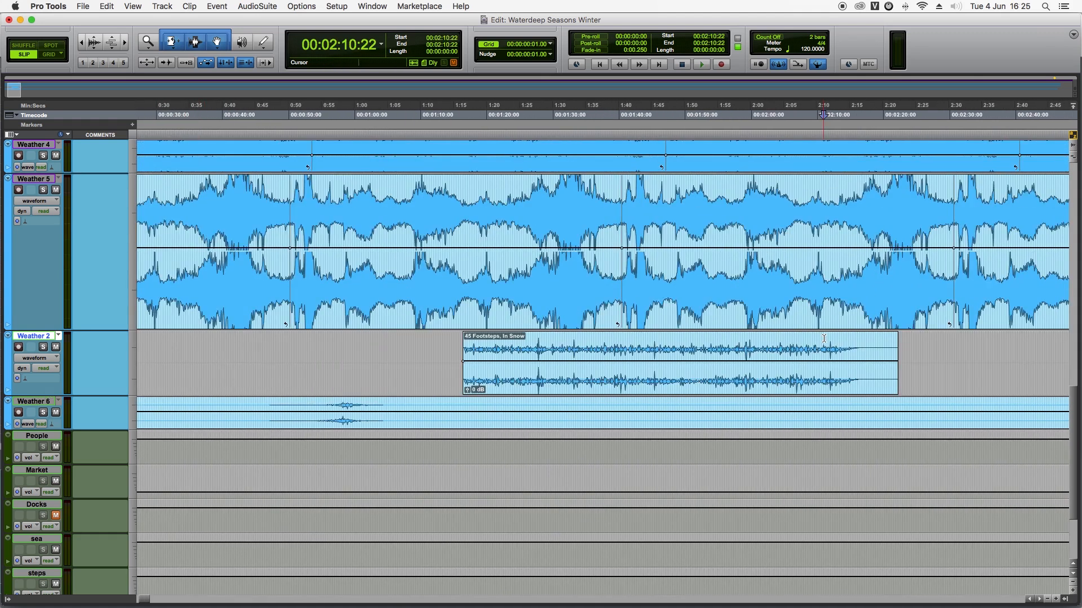
{"action": "left_click", "coordinate": [745, 390]}
{"action": "left_click", "coordinate": [430, 355]}
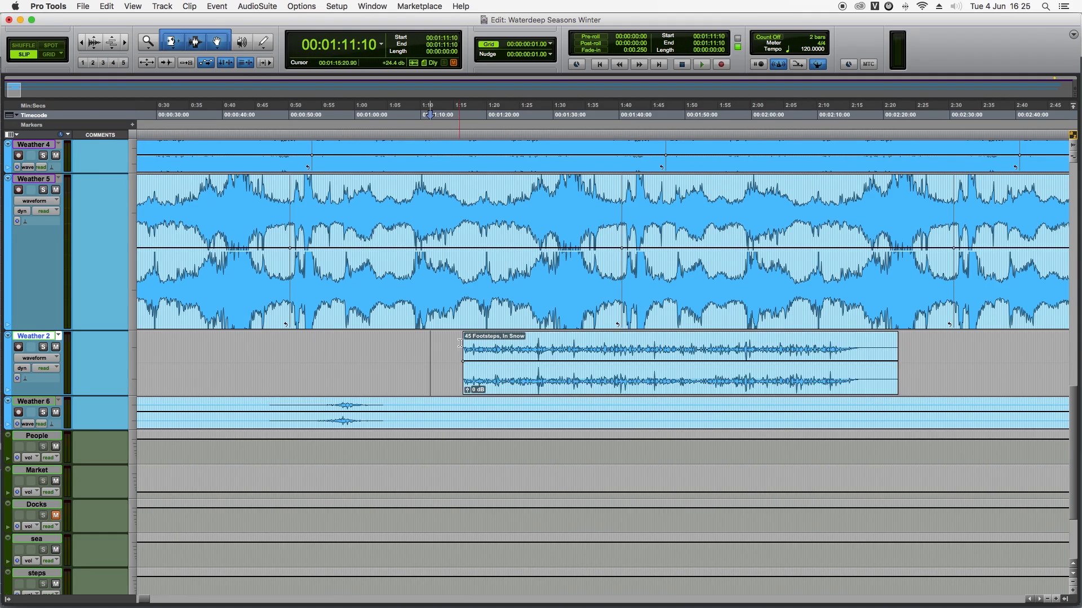
{"action": "left_click", "coordinate": [499, 391]}
{"action": "left_click", "coordinate": [257, 7]}
{"action": "mouse_move", "coordinate": [281, 126]}
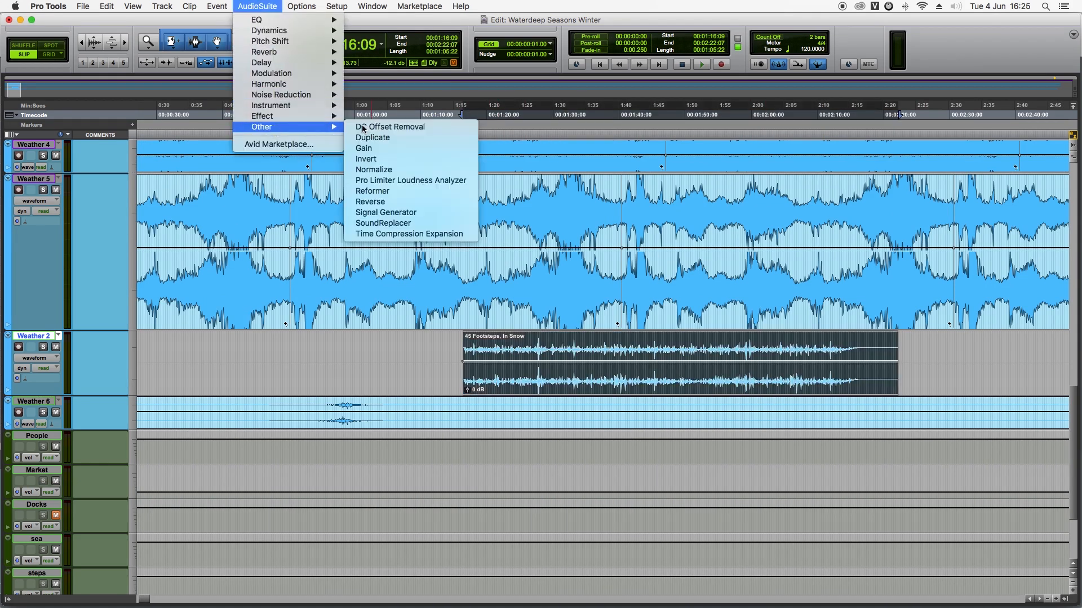
{"action": "left_click", "coordinate": [427, 127]}
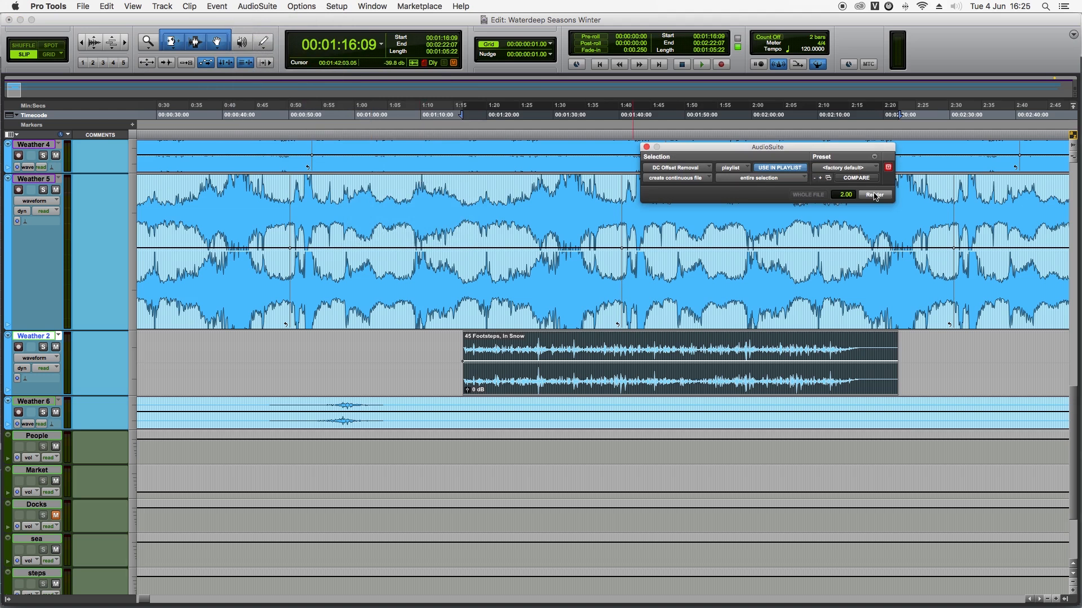
{"action": "left_click", "coordinate": [874, 195]}
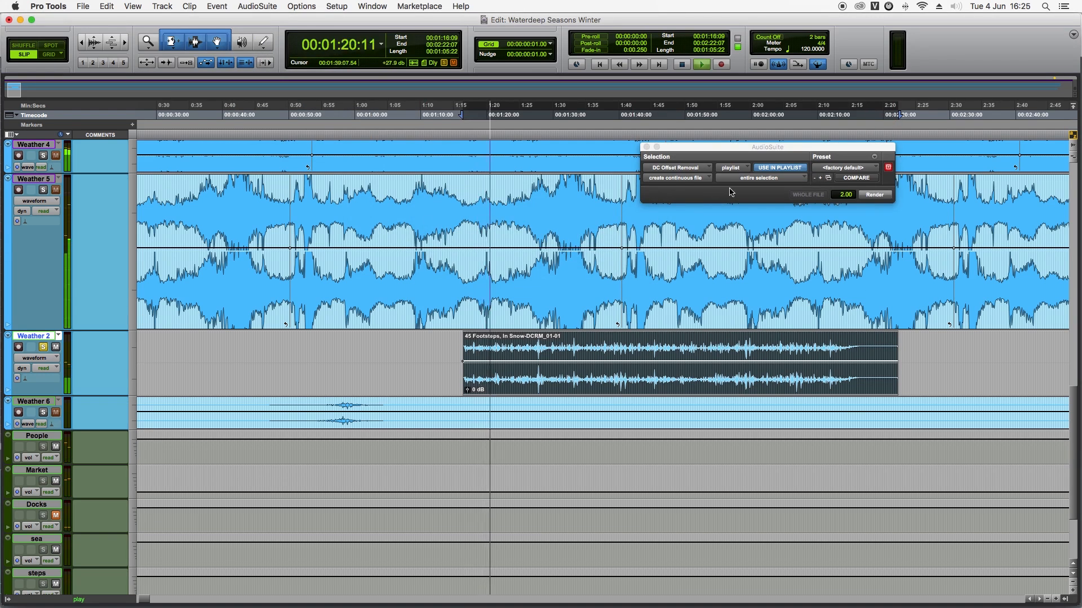
Step: Undo and re-render the DC offset removal during soloed Weather 2 playback, finishing by stopping playback and closing the effect window
{"action": "key", "text": "super+z"}
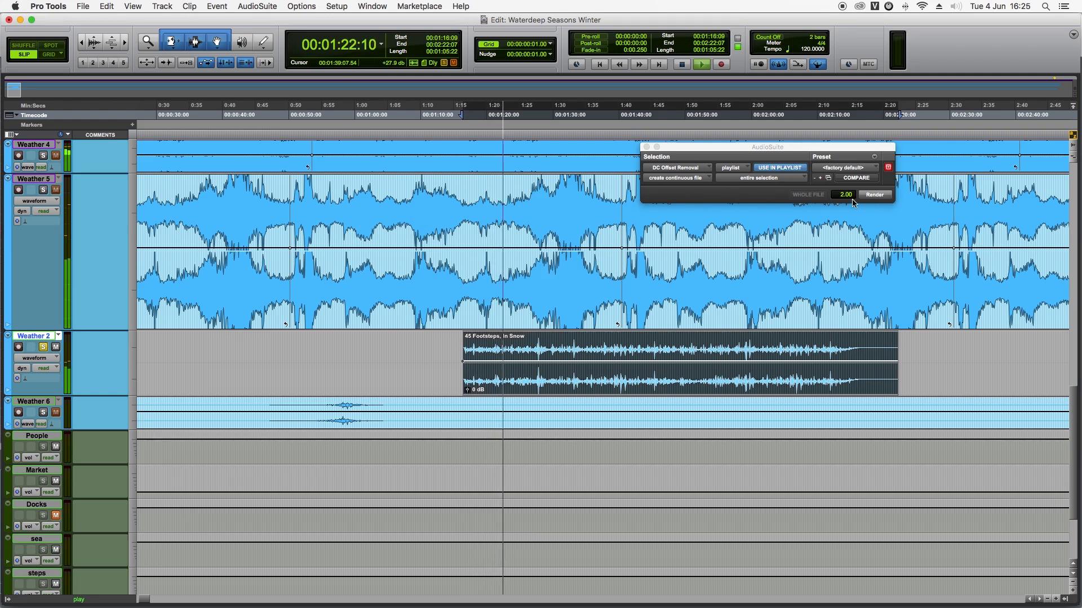
{"action": "left_click", "coordinate": [875, 195]}
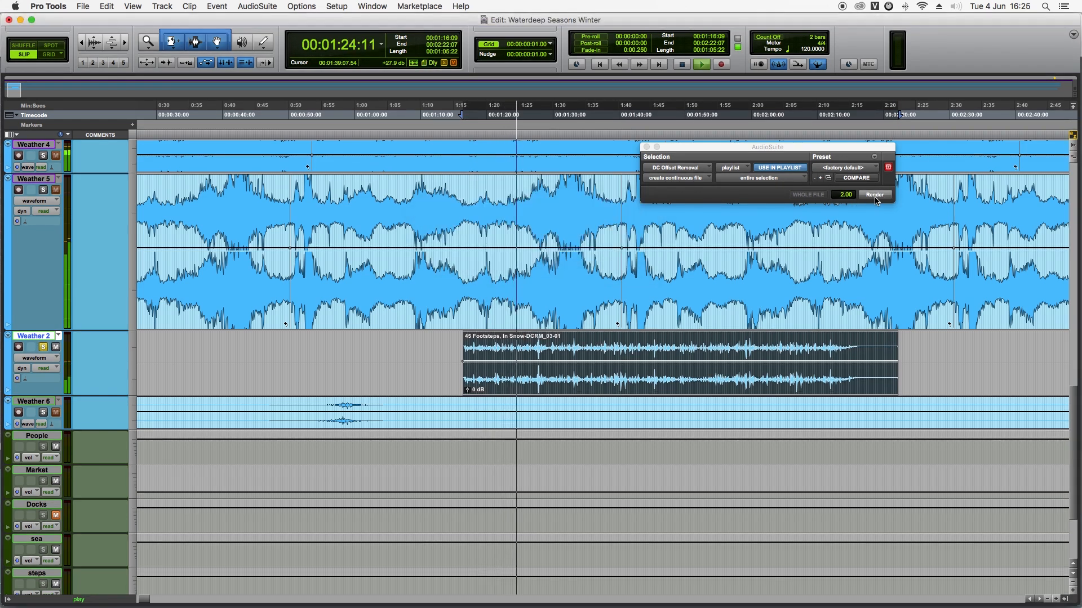
{"action": "key", "text": "t"}
{"action": "key", "text": "t"}
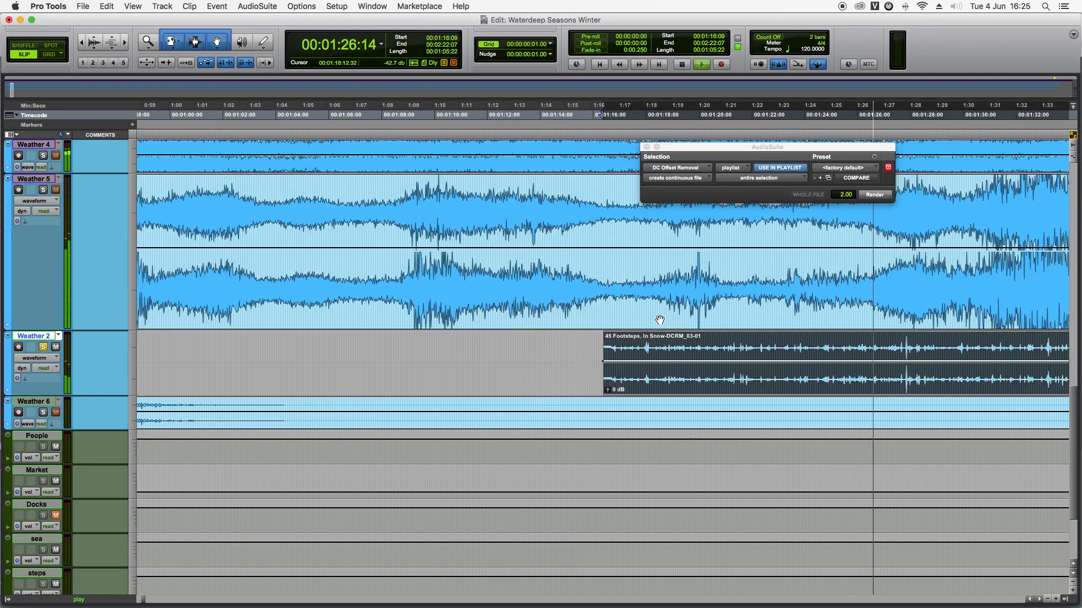
{"action": "key", "text": "space"}
{"action": "left_click", "coordinate": [646, 147]}
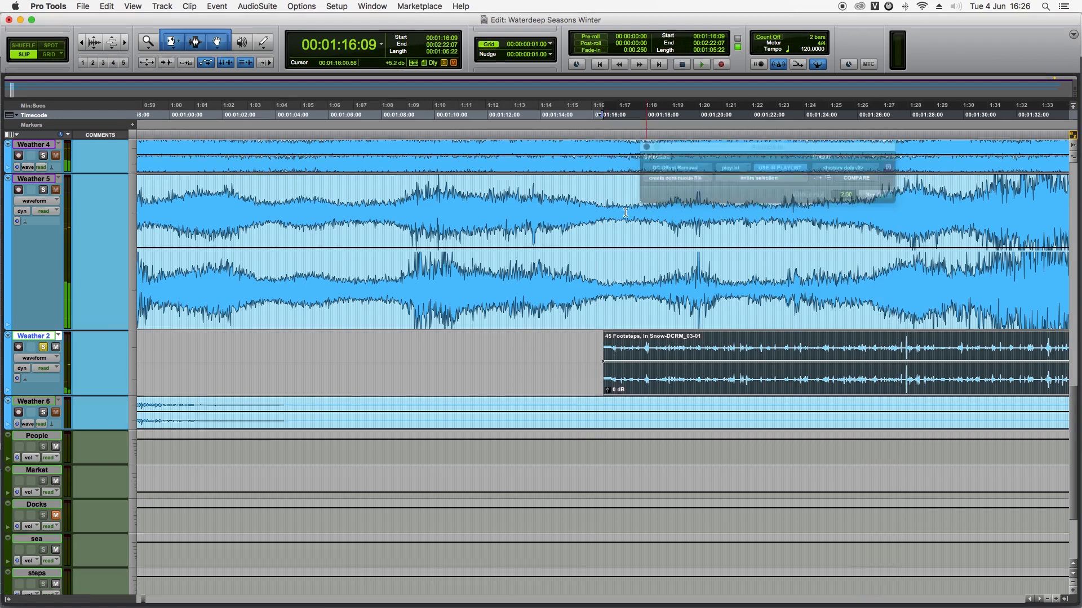
Step: Trim the start of the Weather 2 snow footsteps clip to 01:16:20 and give it a short fade-in
{"action": "left_click", "coordinate": [594, 349]}
{"action": "key", "text": "t"}
{"action": "key", "text": "t"}
{"action": "left_click_drag", "start_coordinate": [645, 366], "coordinate": [707, 337]}
{"action": "scroll", "coordinate": [710, 337], "scroll_direction": "right", "scroll_amount": 4}
{"action": "key", "text": "r"}
{"action": "key", "text": "r"}
{"action": "key", "text": "r"}
{"action": "key", "text": "r"}
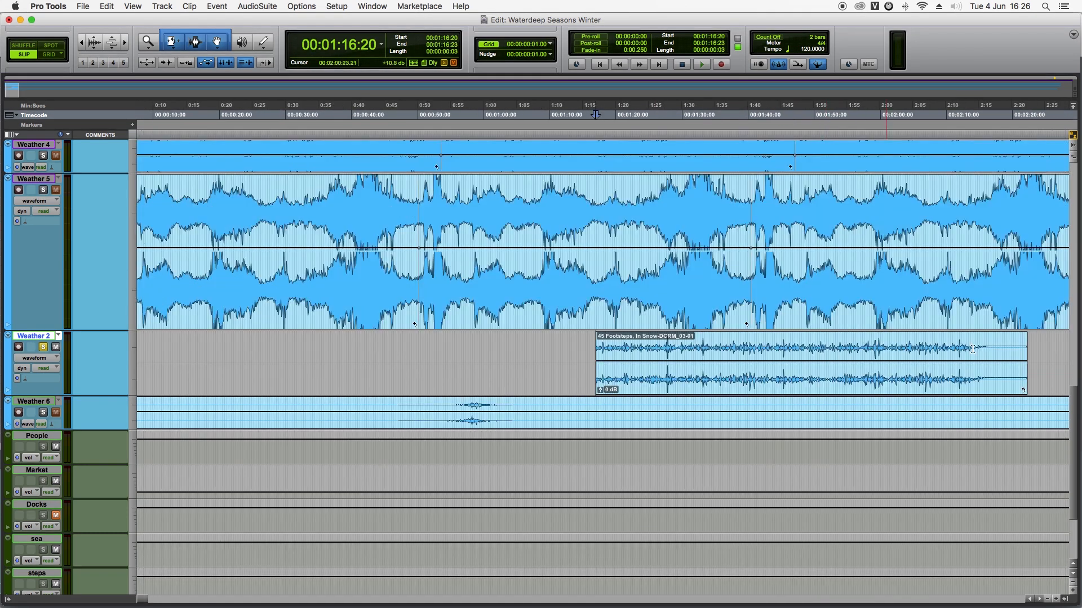
Step: Trim the end of the Weather 2 snow footsteps clip to 02:14:08 and play the clip from its start
{"action": "key", "text": "r"}
{"action": "left_click", "coordinate": [615, 342]}
{"action": "key", "text": "t"}
{"action": "key", "text": "t"}
{"action": "key", "text": "t"}
{"action": "scroll", "coordinate": [615, 342], "scroll_direction": "left", "scroll_amount": 2}
{"action": "left_click_drag", "start_coordinate": [584, 371], "coordinate": [370, 337]}
{"action": "key", "text": "r"}
{"action": "key", "text": "r"}
{"action": "left_click", "coordinate": [383, 381]}
{"action": "key", "text": "space"}
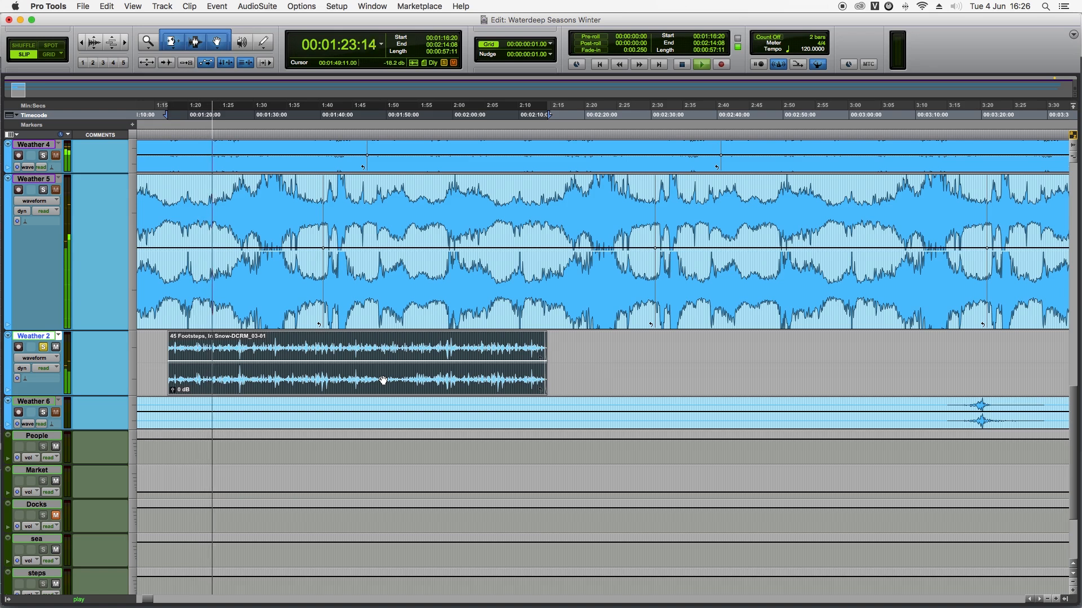
Step: Stop playback and create two new mono audio tracks below Weather 2
{"action": "key", "text": "space"}
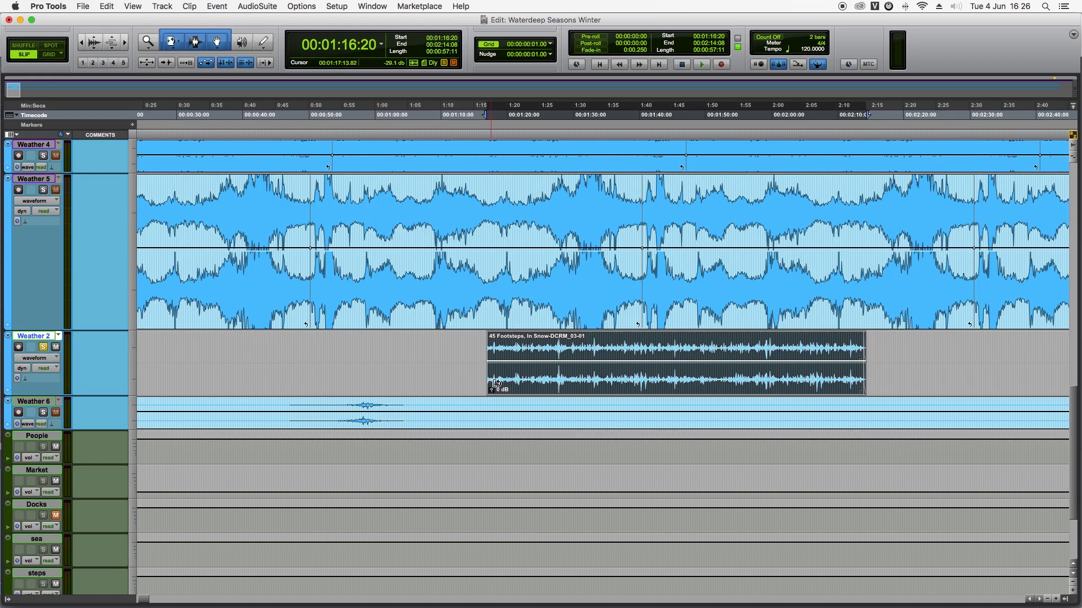
{"action": "key", "text": "shift+super+n"}
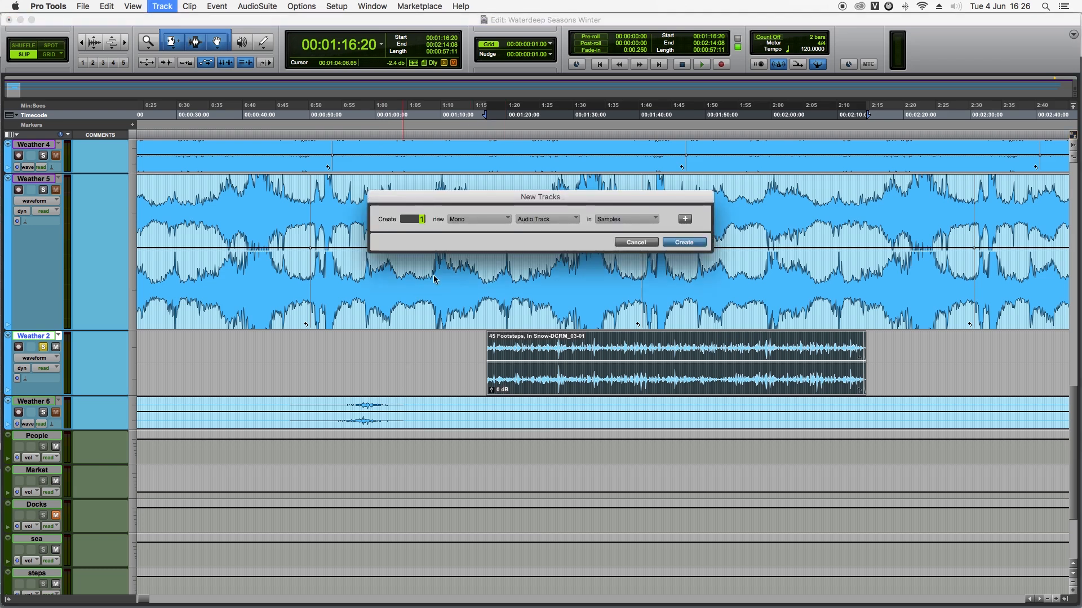
{"action": "key", "text": "Return"}
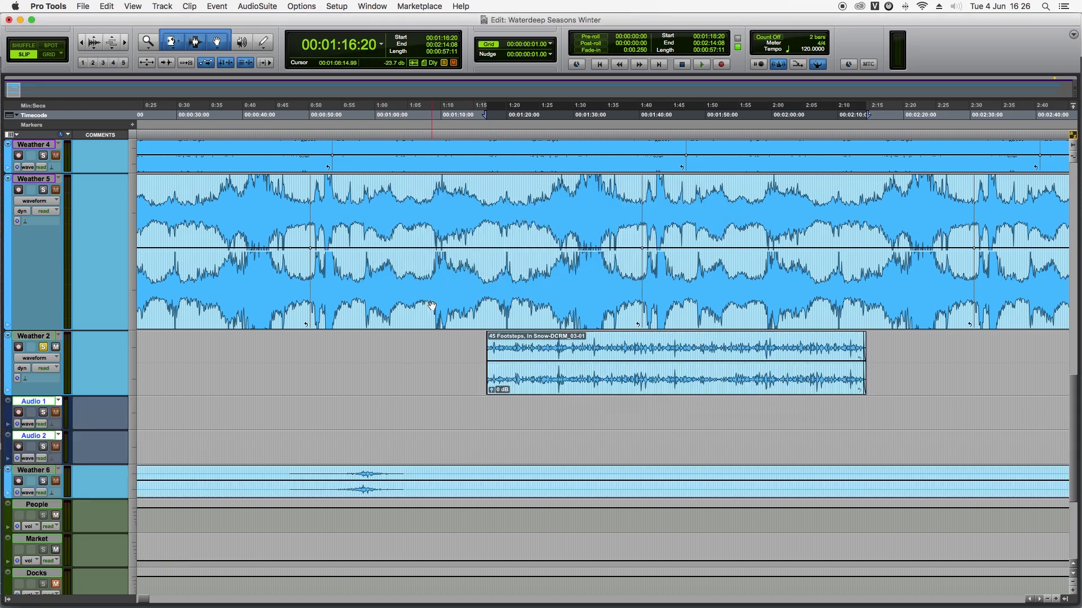
Step: Move the stereo snow footsteps clip onto the new mono tracks and place both channel halves one after the other on Audio 1
{"action": "left_click", "coordinate": [480, 366]}
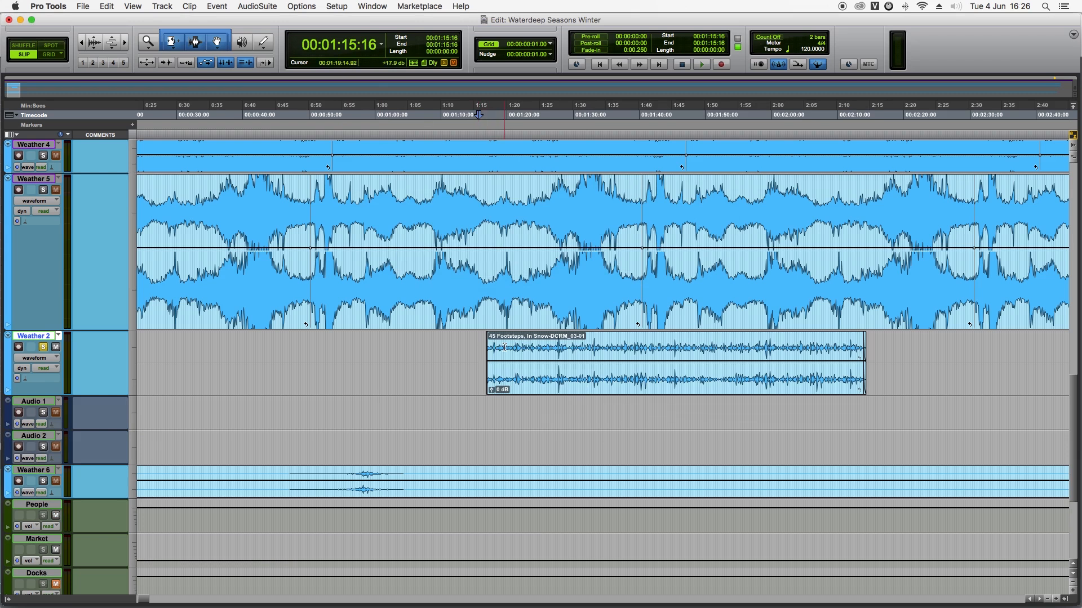
{"action": "left_click_drag", "start_coordinate": [574, 391], "coordinate": [570, 423]}
{"action": "left_click", "coordinate": [459, 413]}
{"action": "left_click_drag", "start_coordinate": [635, 424], "coordinate": [351, 421]}
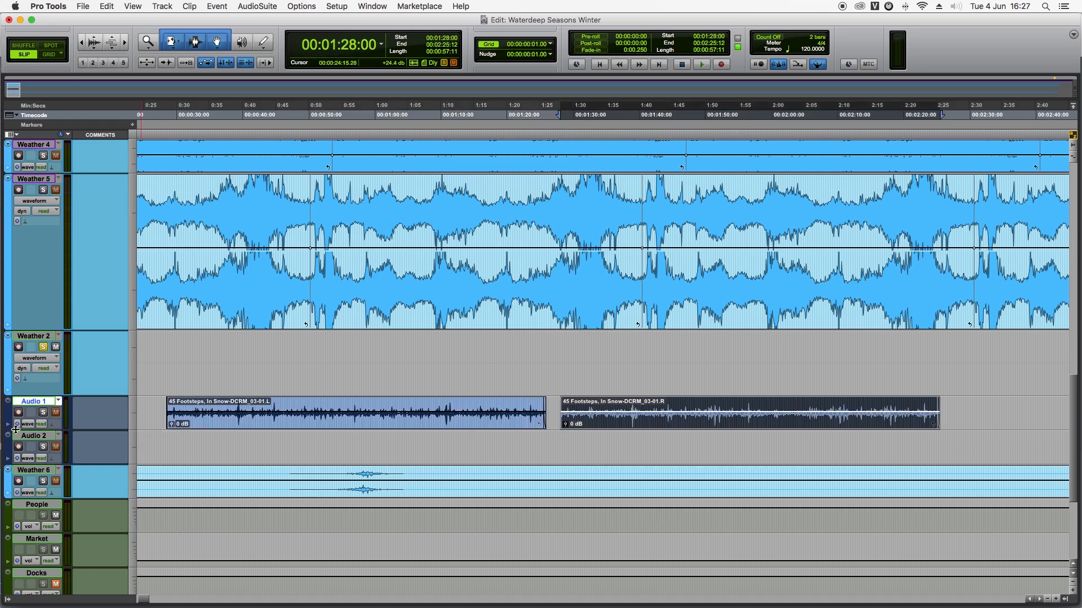
Step: Delete the empty Audio 2 track
{"action": "left_click", "coordinate": [28, 436]}
{"action": "right_click", "coordinate": [28, 435]}
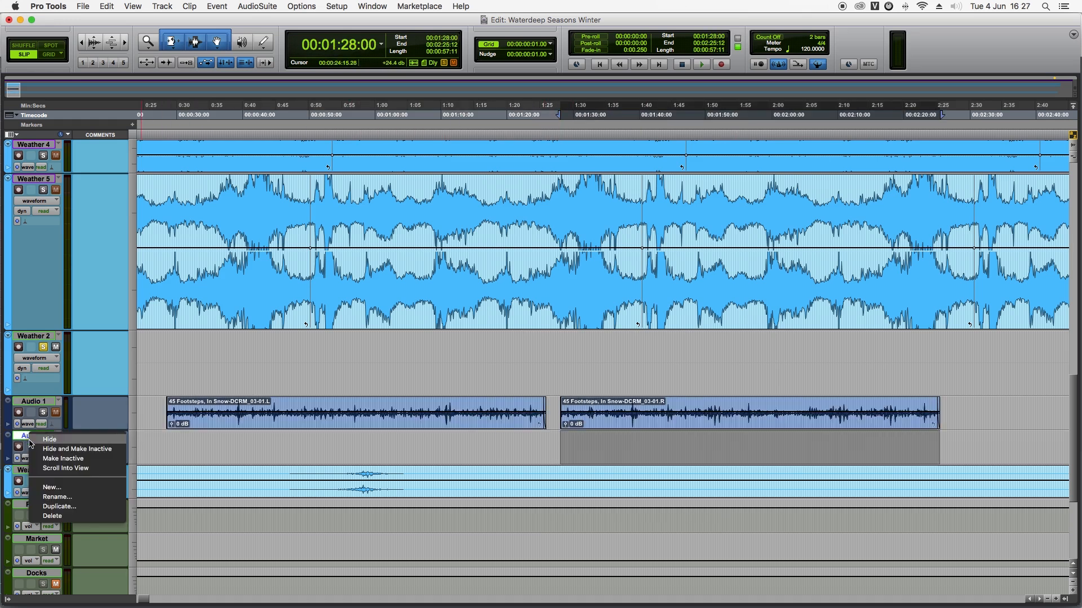
{"action": "left_click", "coordinate": [53, 516]}
Step: Split the left-channel footsteps clip on Audio 1 at 00:00:44:09 and 00:01:03:14
{"action": "left_click", "coordinate": [273, 403]}
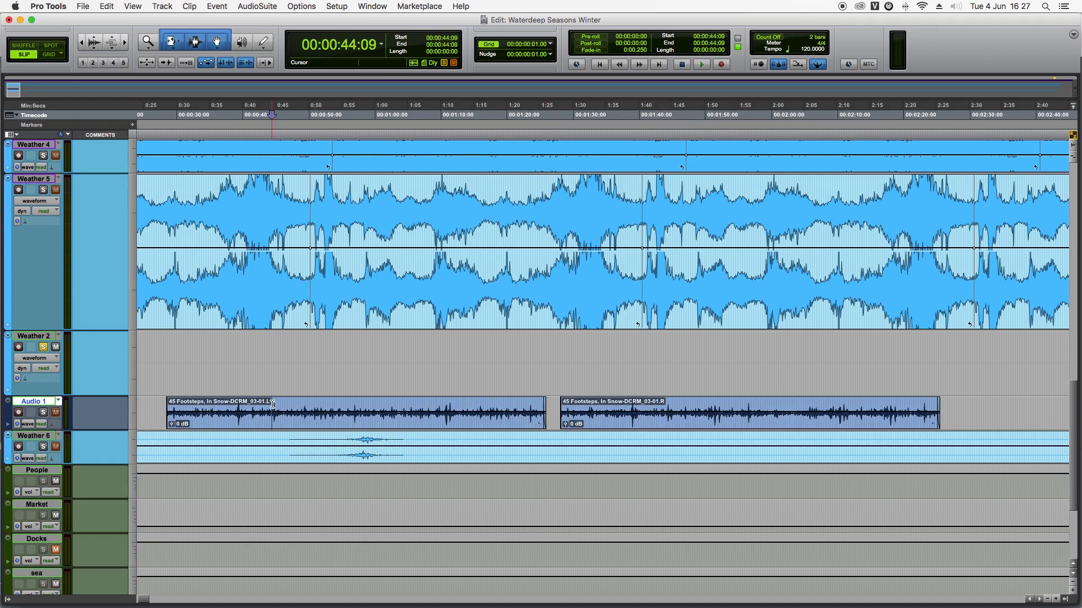
{"action": "left_click_drag", "start_coordinate": [273, 403], "coordinate": [164, 403]}
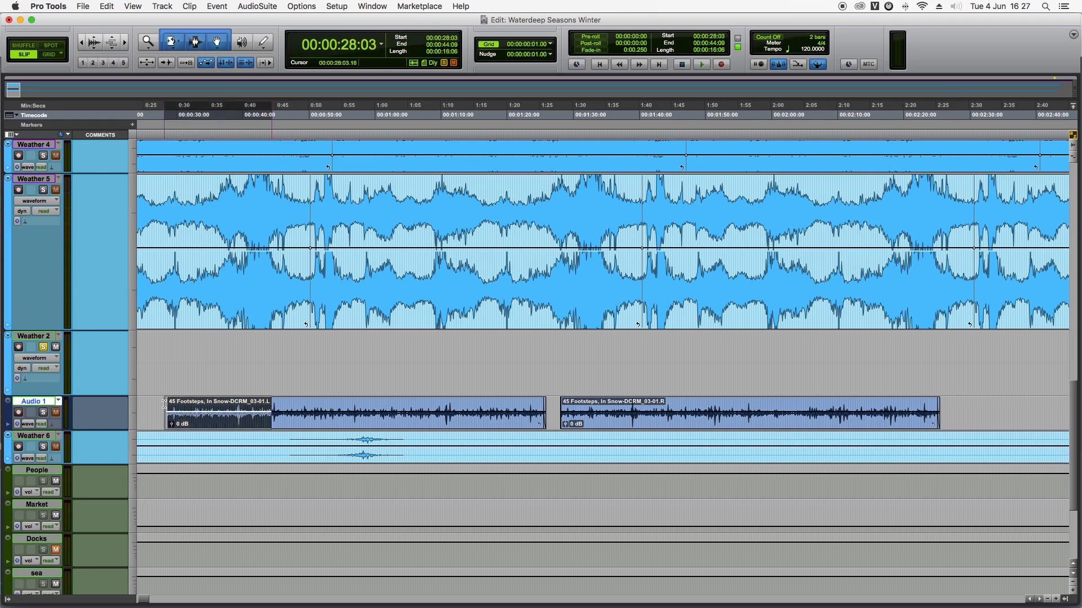
{"action": "left_click", "coordinate": [276, 363]}
{"action": "left_click", "coordinate": [272, 400]}
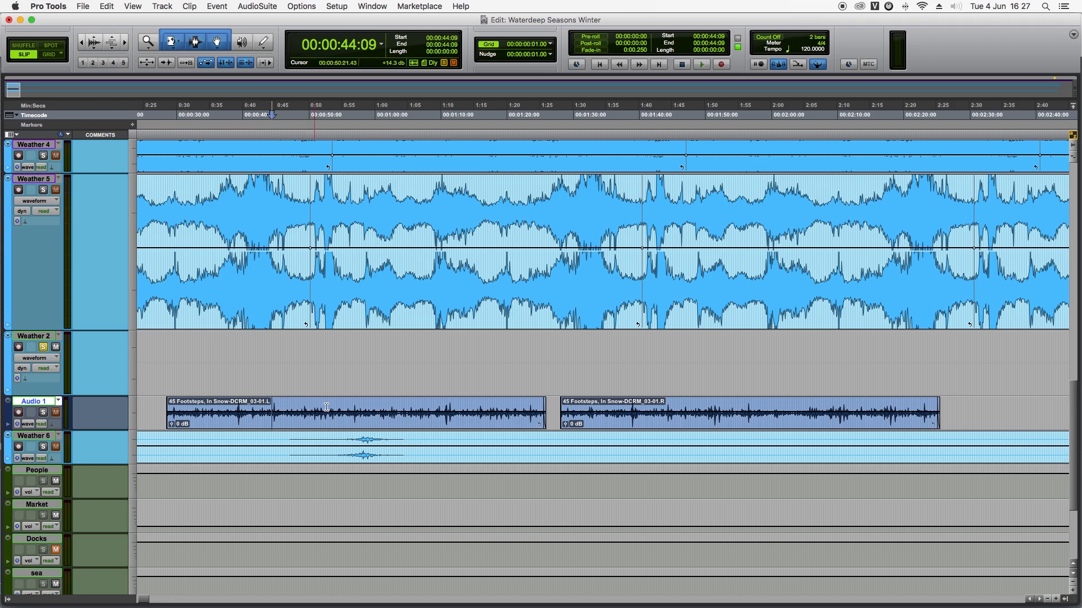
{"action": "key", "text": "super+e"}
{"action": "left_click", "coordinate": [399, 404]}
{"action": "key", "text": "super+e"}
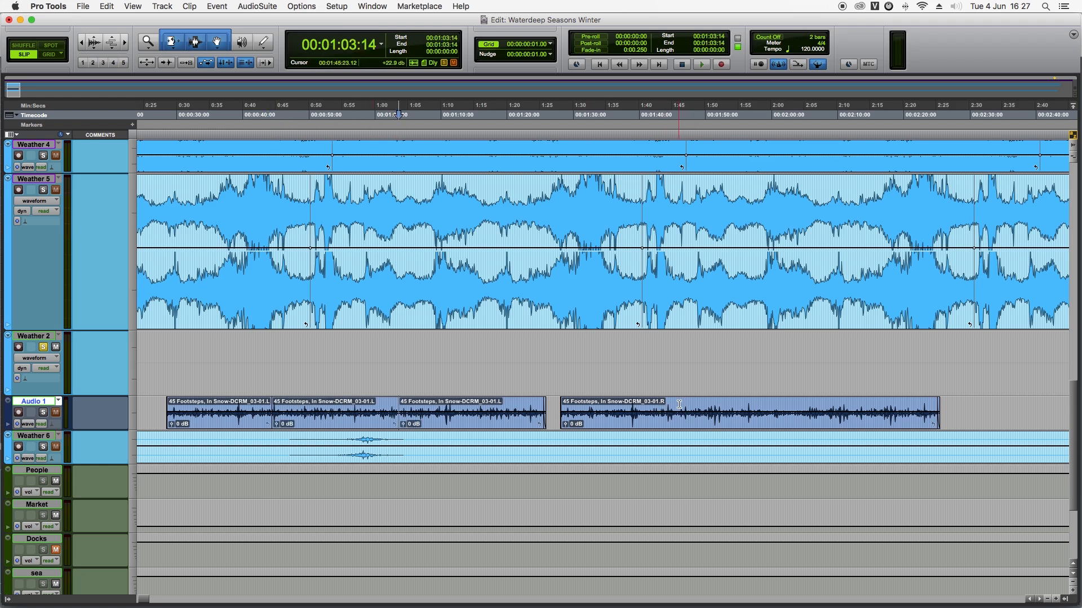
Step: Split the right-channel footsteps clip on Audio 1 at about 1:46 and 2:14
{"action": "left_click", "coordinate": [680, 404]}
{"action": "key", "text": "super+e"}
{"action": "left_click", "coordinate": [866, 405]}
{"action": "key", "text": "super+e"}
Step: Spread the six footsteps pieces apart along Audio 1, with the first starting at 00:00:19:09 and gaps between all of them
{"action": "left_click_drag", "start_coordinate": [900, 424], "coordinate": [937, 427]}
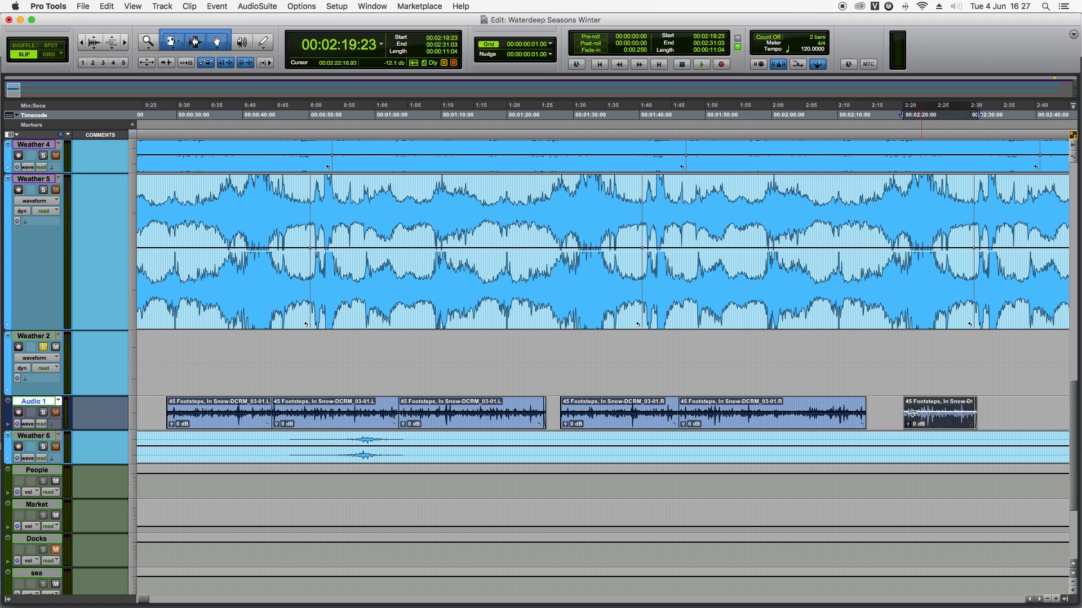
{"action": "left_click_drag", "start_coordinate": [823, 423], "coordinate": [834, 425]}
{"action": "key", "text": "r"}
{"action": "left_click_drag", "start_coordinate": [615, 424], "coordinate": [751, 424]}
{"action": "left_click_drag", "start_coordinate": [572, 424], "coordinate": [667, 424]}
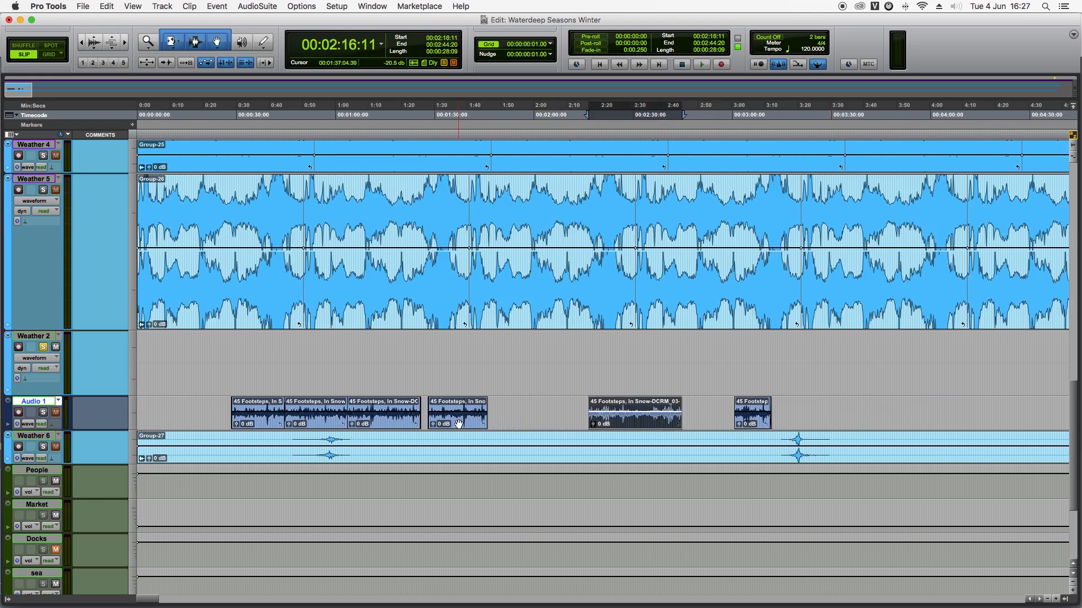
{"action": "left_click_drag", "start_coordinate": [458, 424], "coordinate": [491, 424]}
{"action": "left_click_drag", "start_coordinate": [369, 424], "coordinate": [390, 424]}
{"action": "left_click_drag", "start_coordinate": [251, 423], "coordinate": [220, 426]}
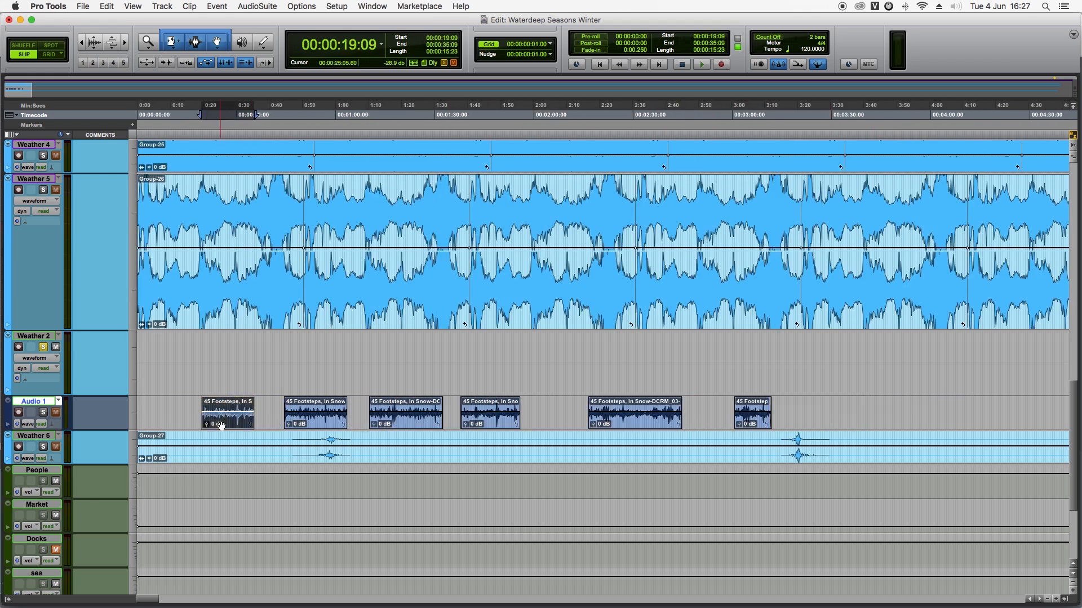
Step: Give the separate footsteps pieces on Audio 1 long fade-ins and fade-outs
{"action": "left_click", "coordinate": [204, 351]}
{"action": "key", "text": "super+bracketright"}
{"action": "key", "text": "super+bracketright"}
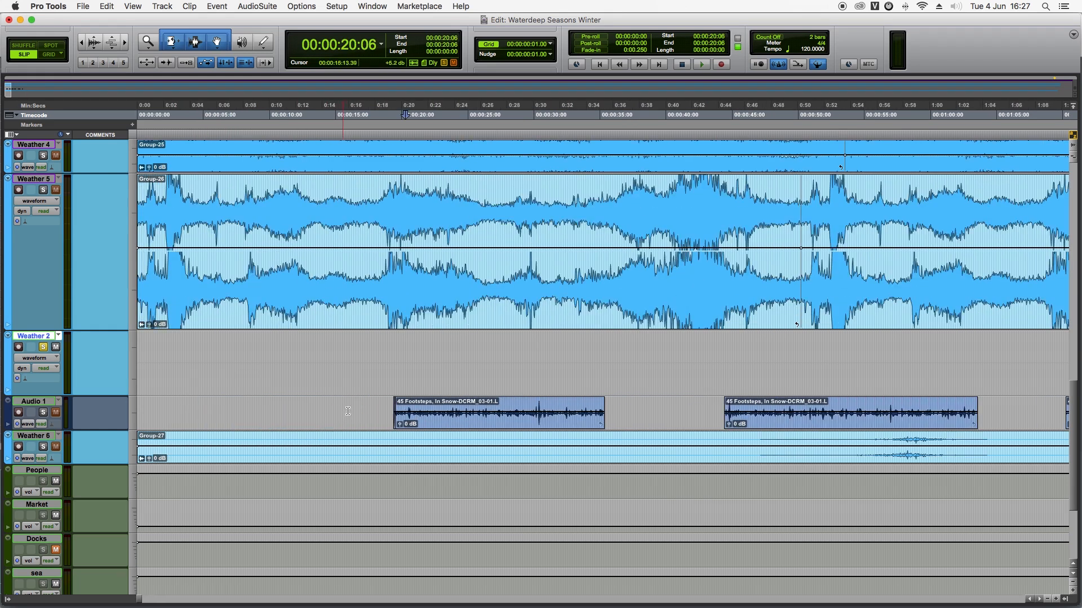
{"action": "left_click_drag", "start_coordinate": [382, 408], "coordinate": [456, 410]}
{"action": "left_click_drag", "start_coordinate": [605, 404], "coordinate": [497, 406]}
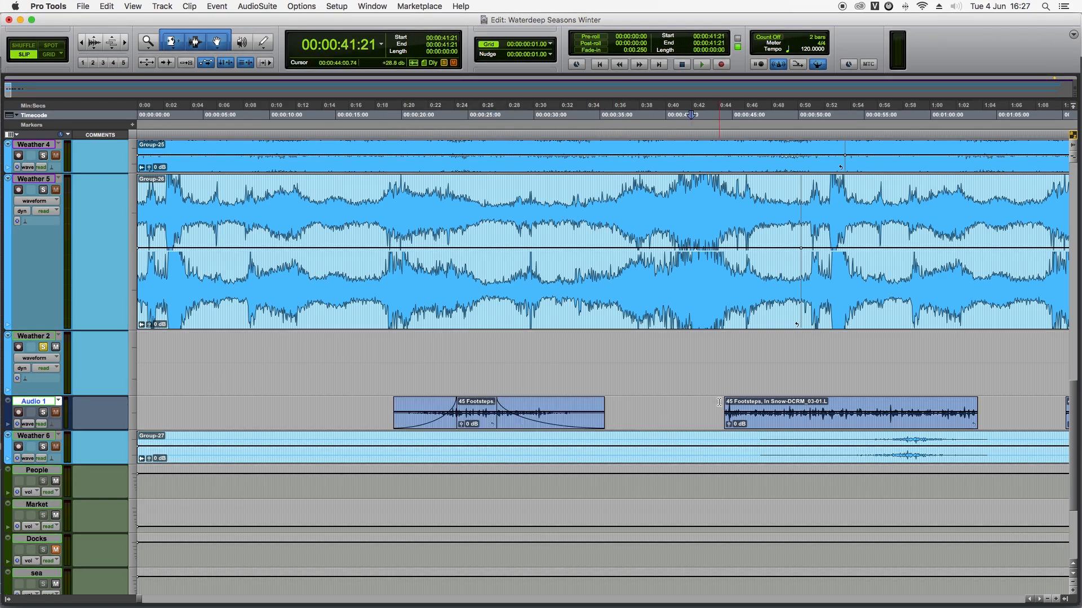
{"action": "left_click_drag", "start_coordinate": [725, 404], "coordinate": [828, 405]}
{"action": "left_click_drag", "start_coordinate": [974, 401], "coordinate": [868, 402]}
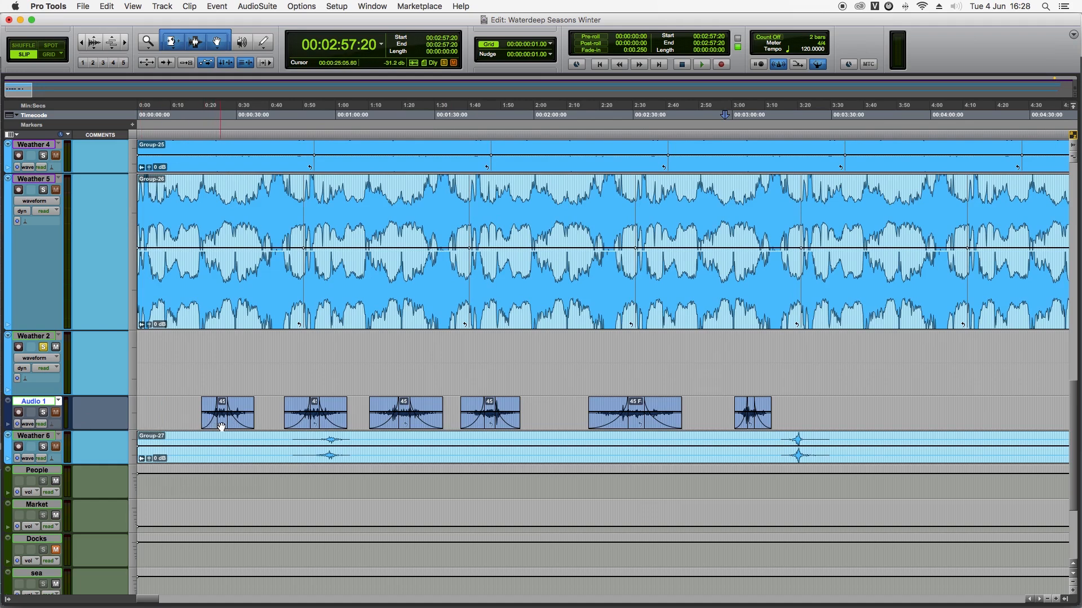
Step: Solo Audio 1 and listen to the first faded footsteps piece, stopping playback when done
{"action": "left_click", "coordinate": [220, 427]}
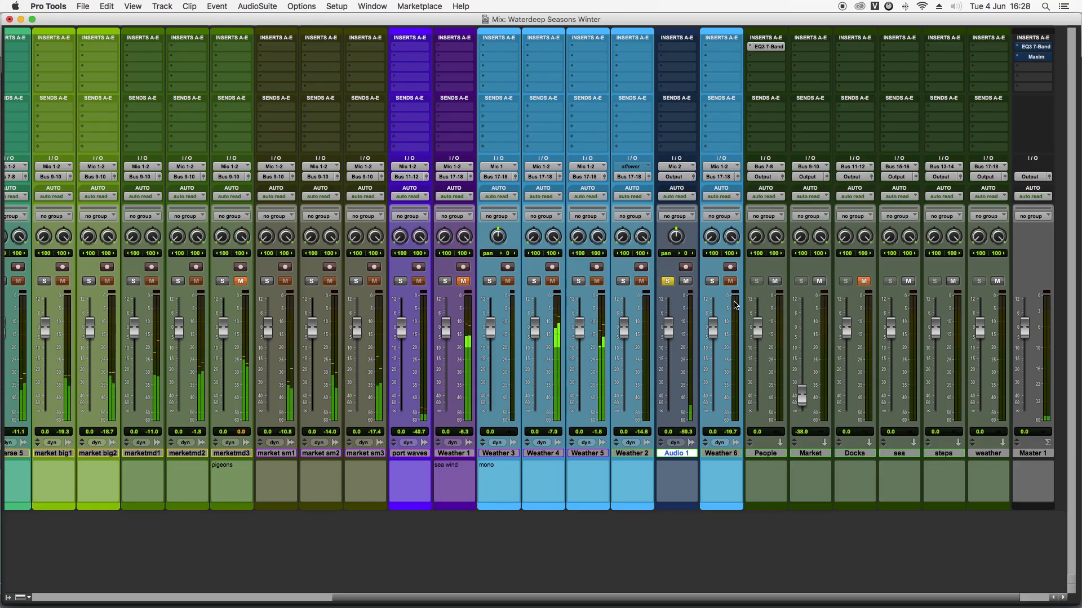
{"action": "key", "text": "super+="}
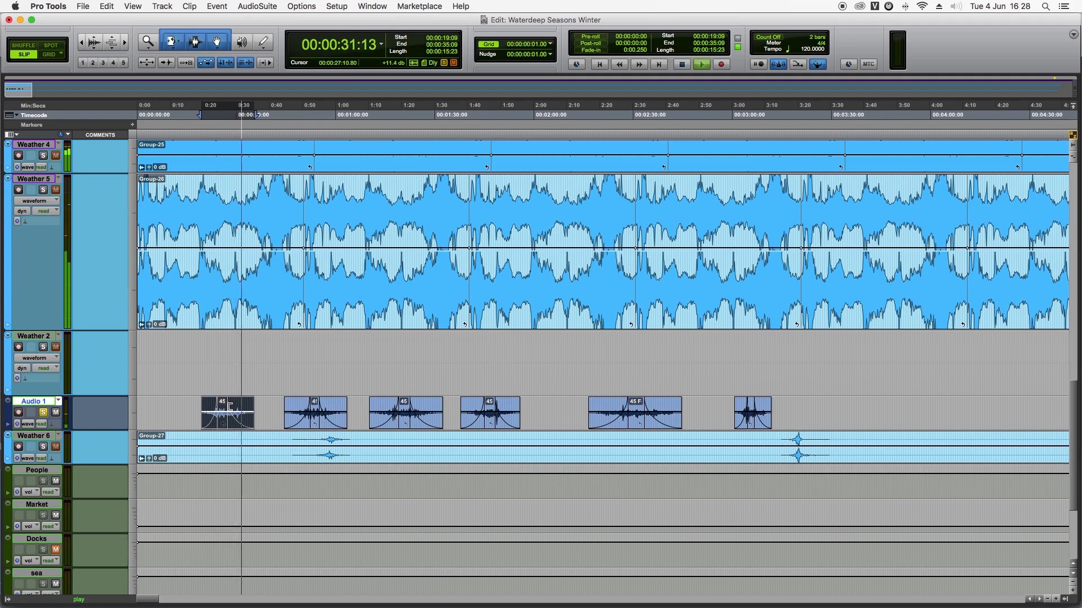
{"action": "key", "text": "space"}
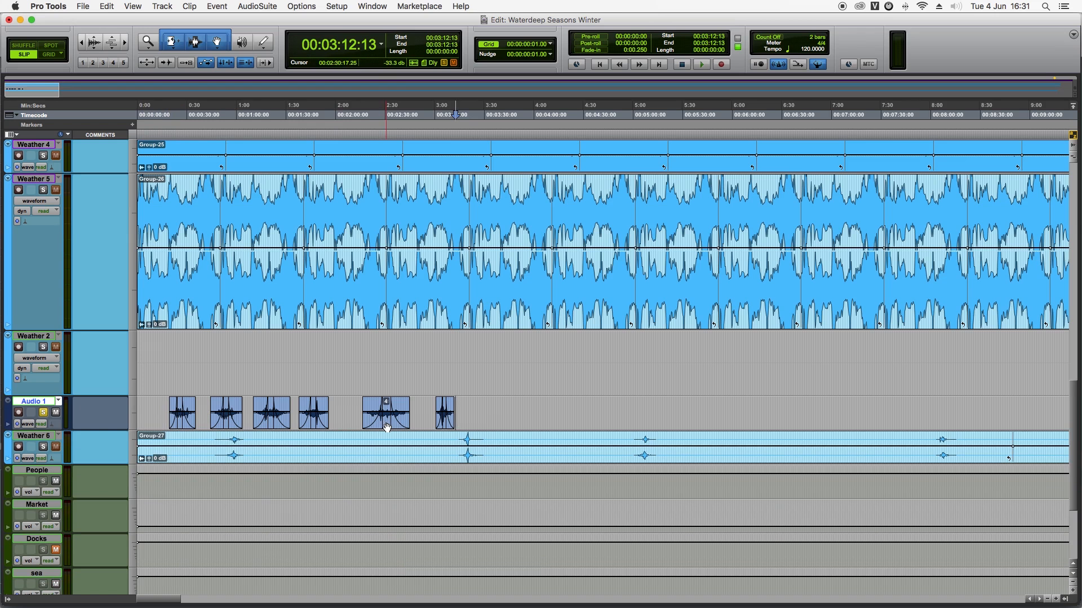
Step: Reorder the footsteps pieces on Audio 1 and space them unevenly across roughly eight minutes
{"action": "left_click_drag", "start_coordinate": [386, 427], "coordinate": [990, 424]}
{"action": "left_click_drag", "start_coordinate": [982, 424], "coordinate": [982, 423]}
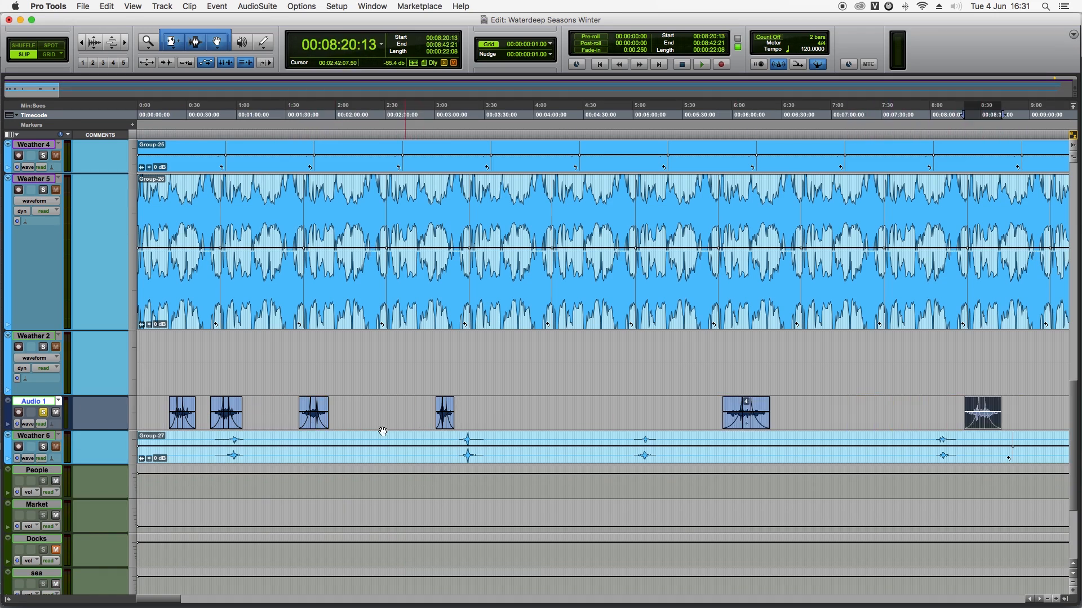
{"action": "left_click_drag", "start_coordinate": [227, 428], "coordinate": [541, 429]}
{"action": "left_click_drag", "start_coordinate": [314, 427], "coordinate": [326, 427]}
Step: Loop the Audio 1 footsteps from 00:00:00:00 to 00:08:05:21, extending the loop along the session like the other weather tracks
{"action": "left_click_drag", "start_coordinate": [982, 427], "coordinate": [106, 424]}
{"action": "right_click", "coordinate": [314, 427]}
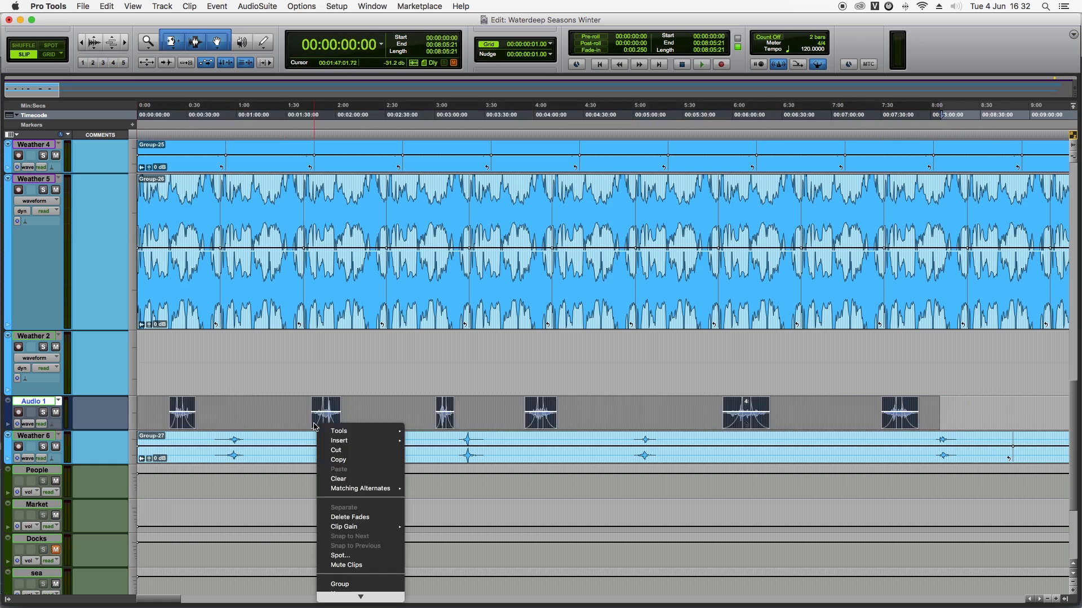
{"action": "left_click", "coordinate": [341, 548]}
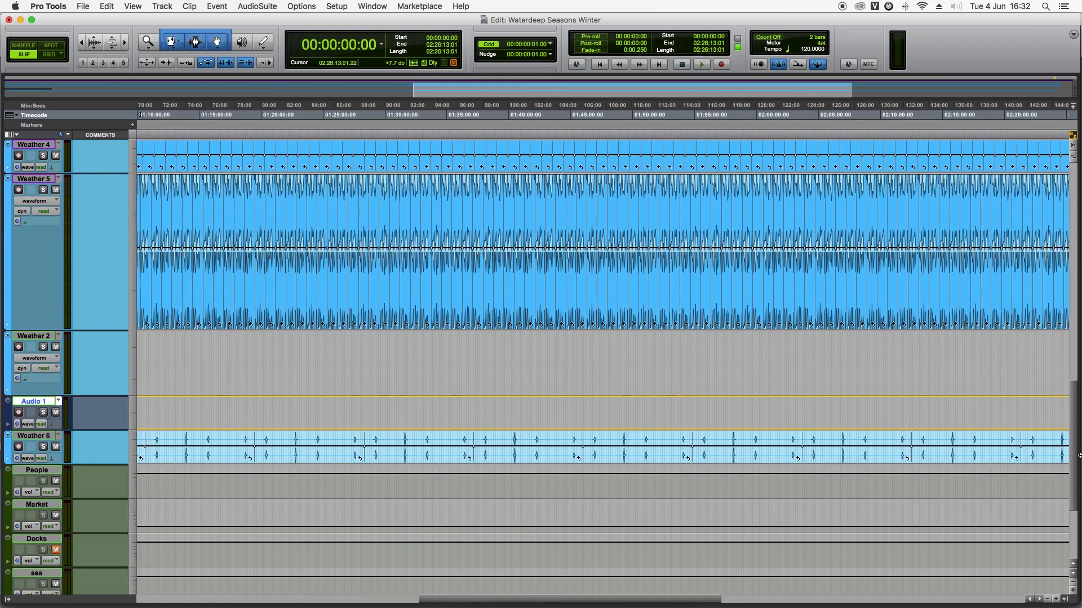
{"action": "left_click_drag", "start_coordinate": [1075, 445], "coordinate": [648, 450]}
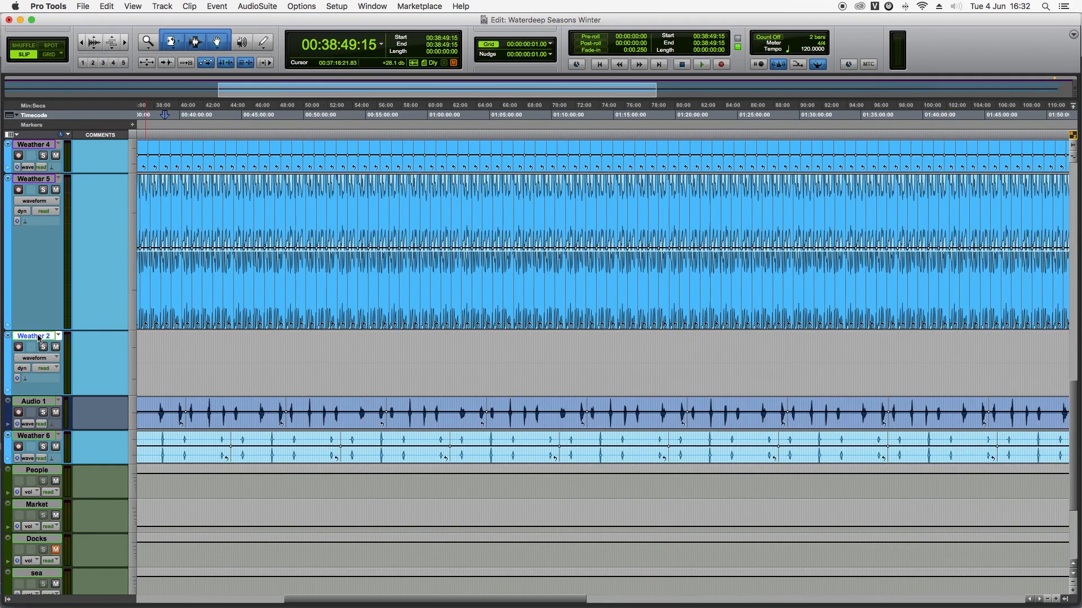
Step: Hide and make inactive the empty Weather 2 and Weather 3 tracks
{"action": "right_click", "coordinate": [38, 337]}
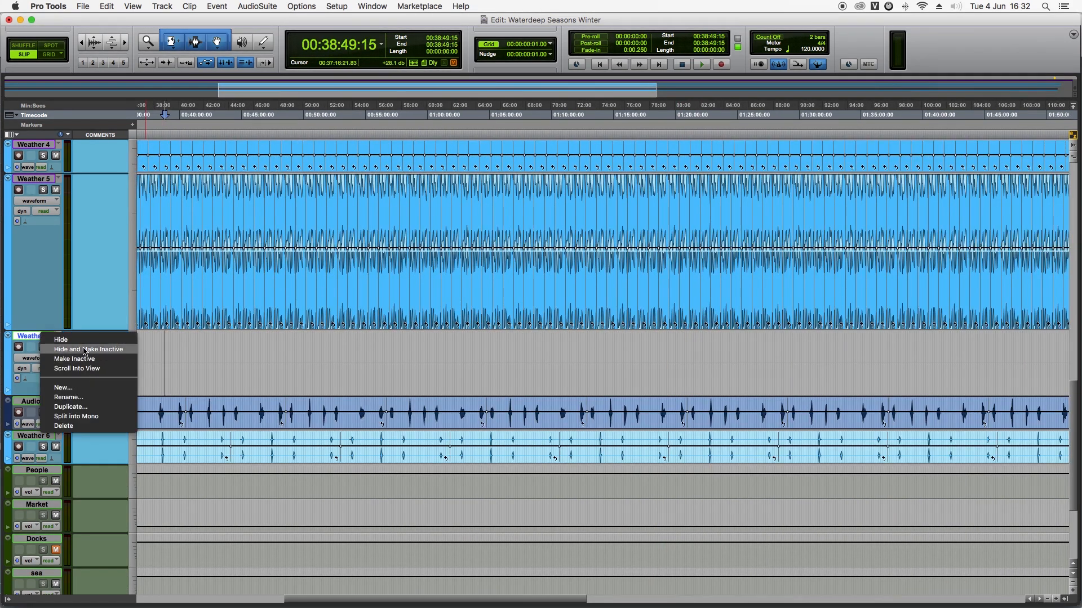
{"action": "left_click", "coordinate": [85, 350]}
{"action": "scroll", "coordinate": [218, 361], "scroll_direction": "up", "scroll_amount": 5}
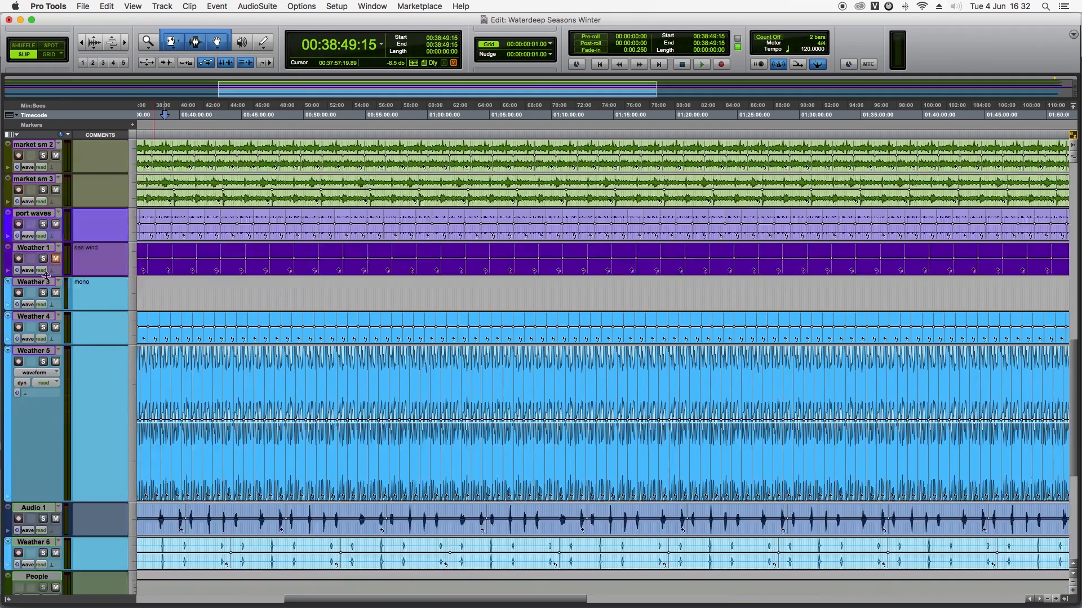
{"action": "right_click", "coordinate": [34, 283]}
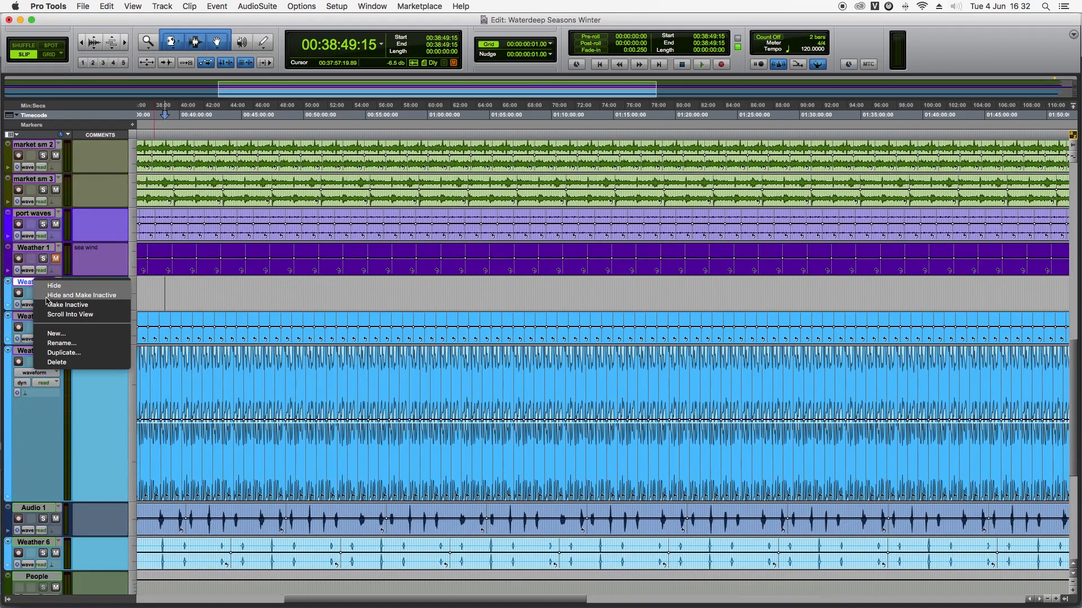
{"action": "left_click", "coordinate": [79, 295]}
{"action": "scroll", "coordinate": [143, 237], "scroll_direction": "down", "scroll_amount": 5}
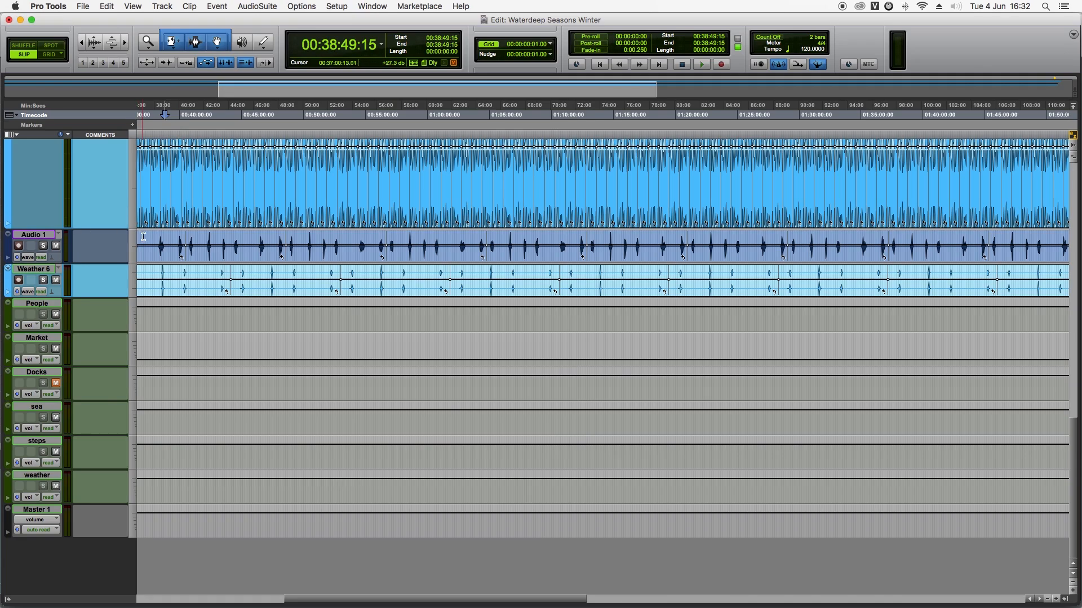
{"action": "scroll", "coordinate": [161, 246], "scroll_direction": "up", "scroll_amount": 3}
Step: Add mixer comments: "high wind" on Weather 4, "low wind" on Weather 5, "walking" on Audio 1 and "horse" on Weather 6
{"action": "key", "text": "super+equal"}
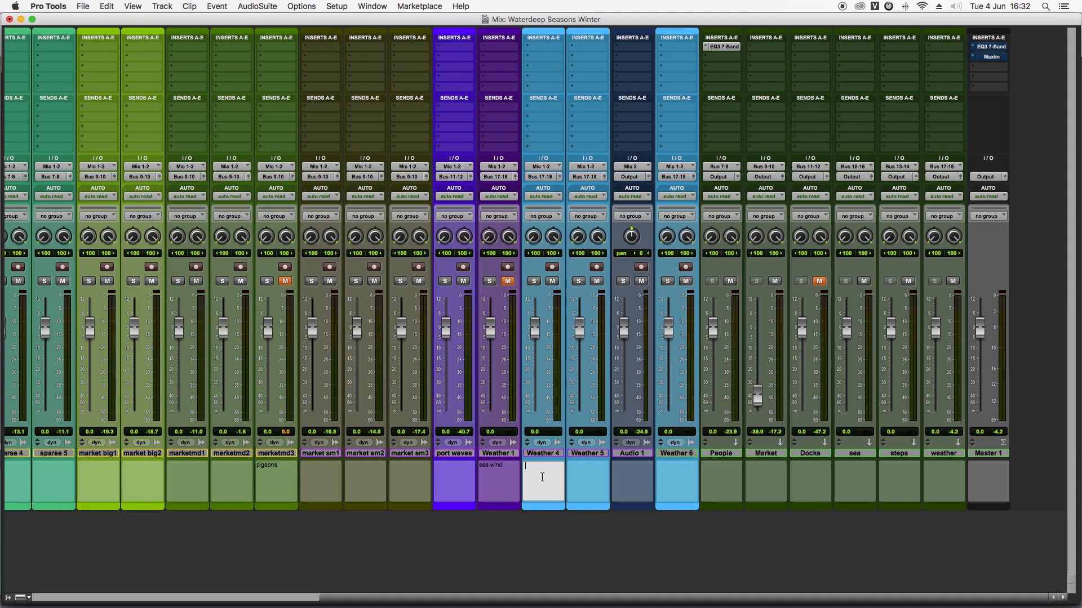
{"action": "type", "text": "high wind"}
{"action": "key", "text": "Tab"}
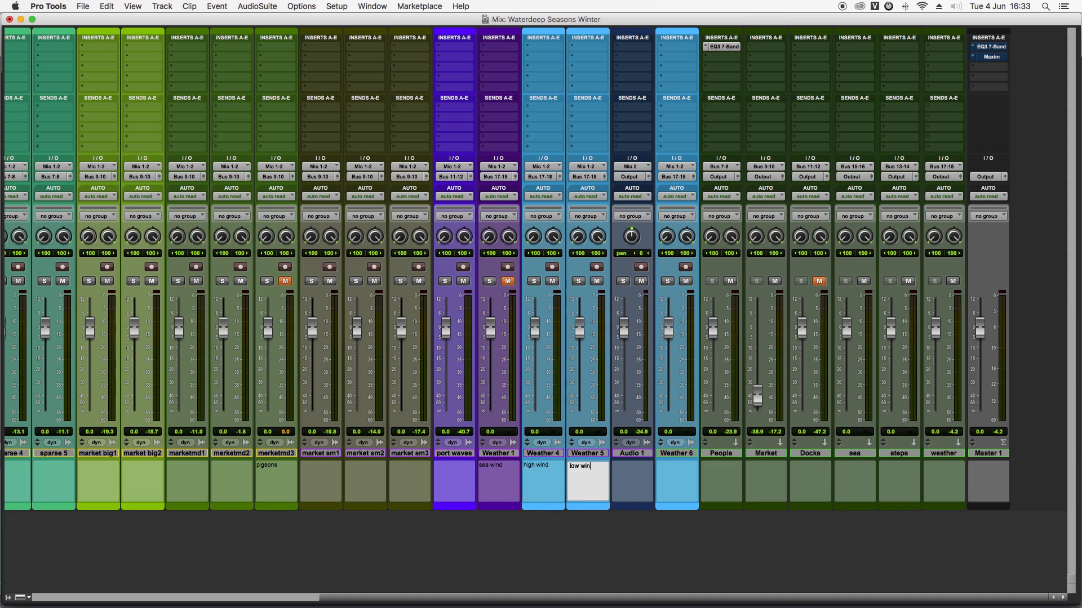
{"action": "key", "text": "Tab"}
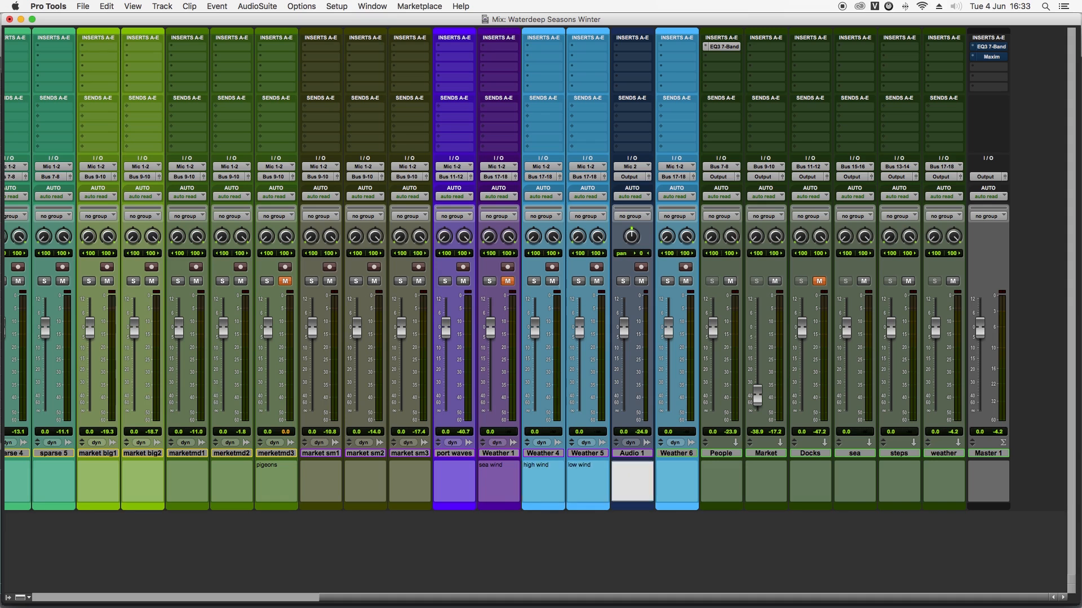
{"action": "type", "text": "walking"}
{"action": "key", "text": "Tab"}
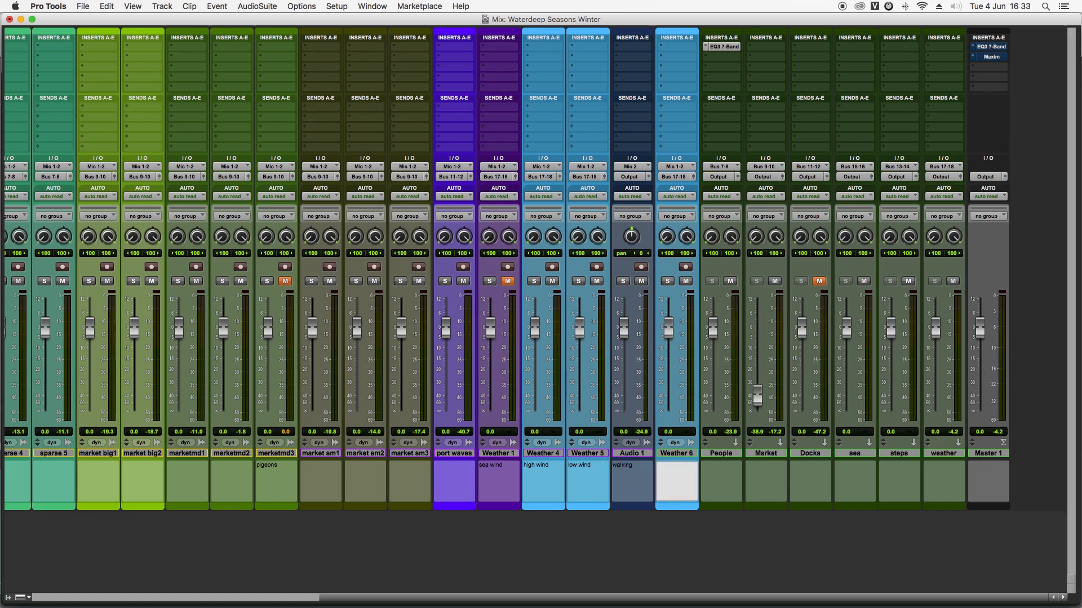
{"action": "key", "text": "Return"}
Step: Balance the winds during playback, setting Weather 4 to -22.6 dB and Weather 5 to -16.3 dB
{"action": "key", "text": "space"}
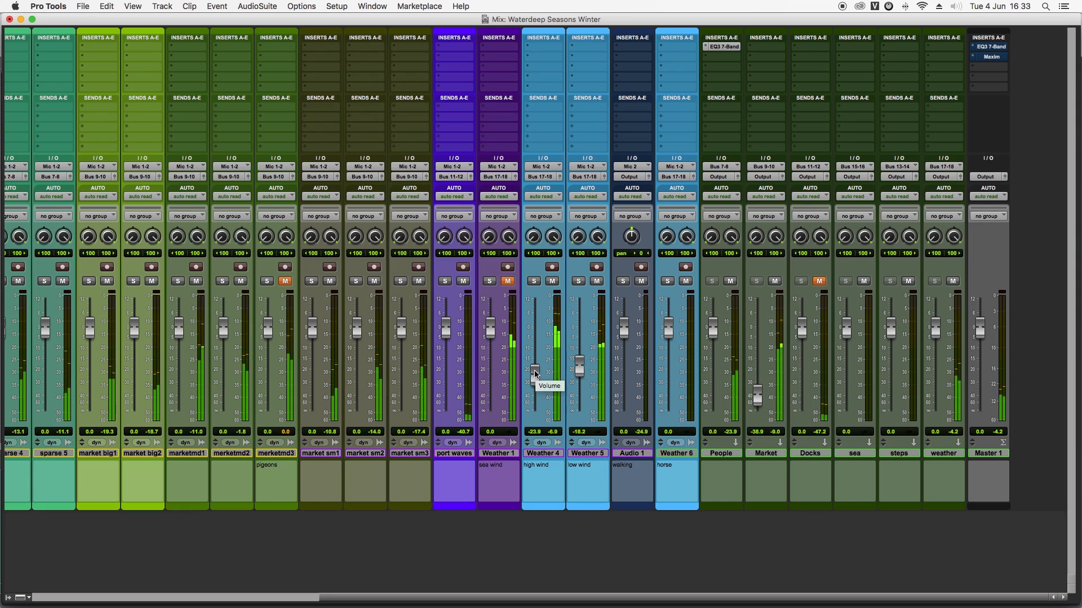
{"action": "left_click_drag", "start_coordinate": [535, 375], "coordinate": [536, 366]}
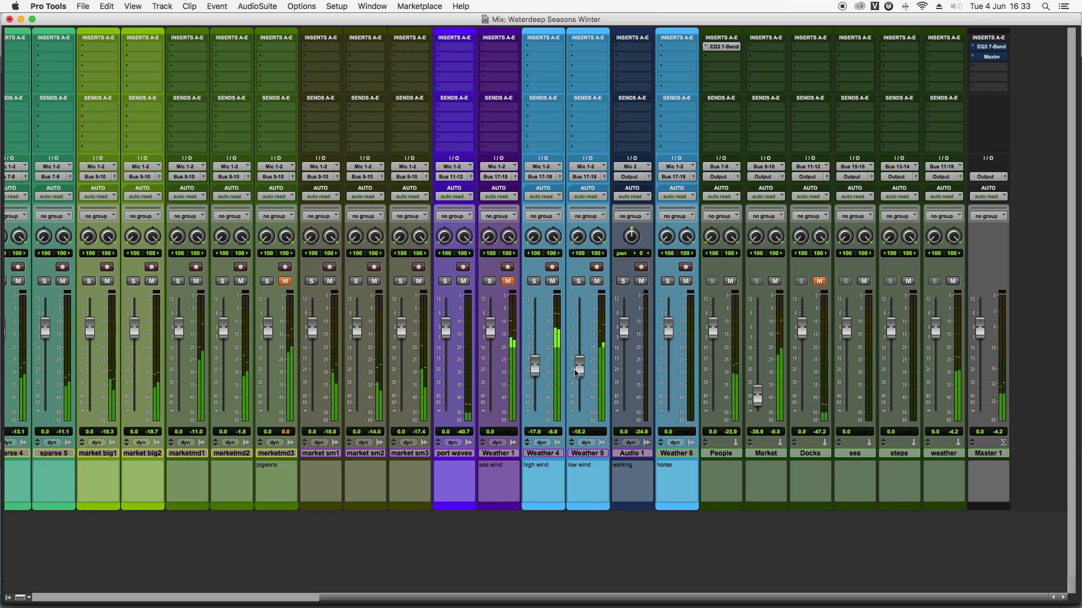
{"action": "mouse_move", "coordinate": [580, 370]}
{"action": "left_mouse_down"}
{"action": "mouse_move", "coordinate": [581, 350]}
{"action": "mouse_move", "coordinate": [582, 377]}
{"action": "left_mouse_up"}
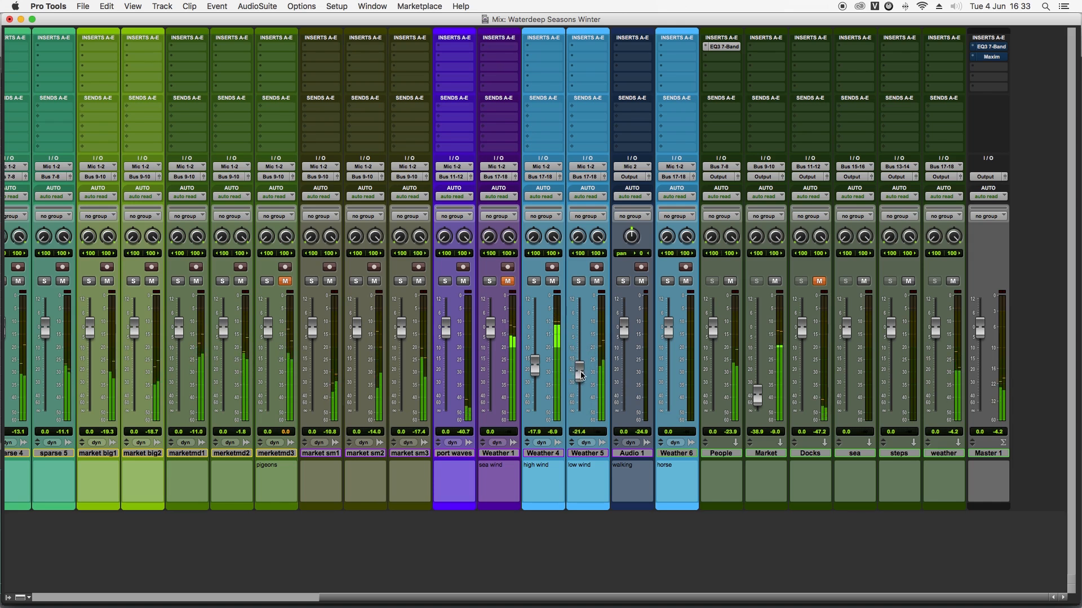
{"action": "left_click_drag", "start_coordinate": [534, 367], "coordinate": [581, 369]}
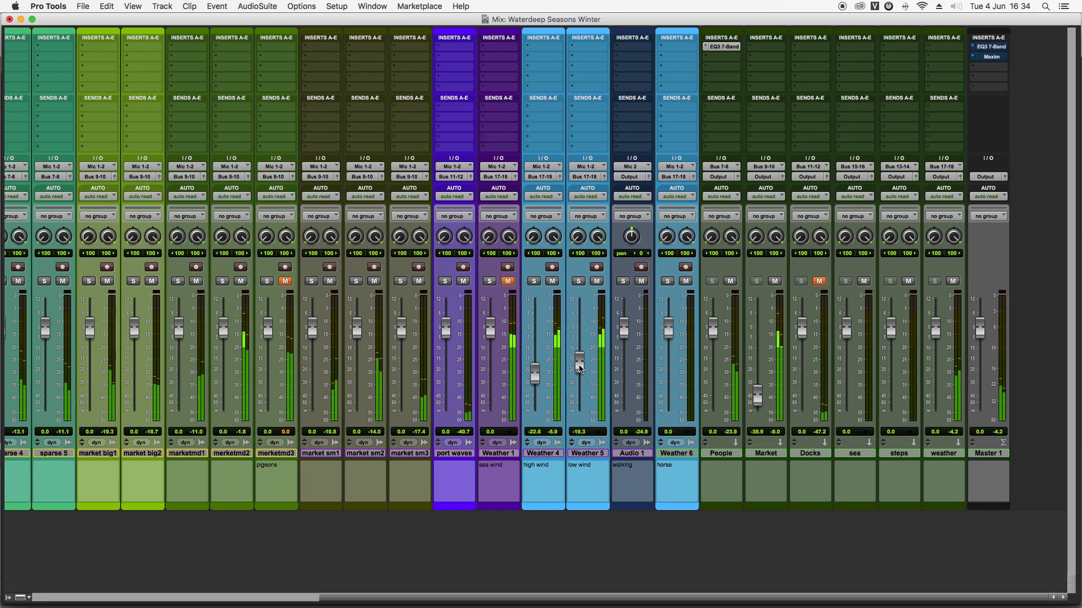
Step: Play the session from around 00:38:28 and raise the Audio 1 walking track to +3.8 dB
{"action": "key", "text": "super+equal"}
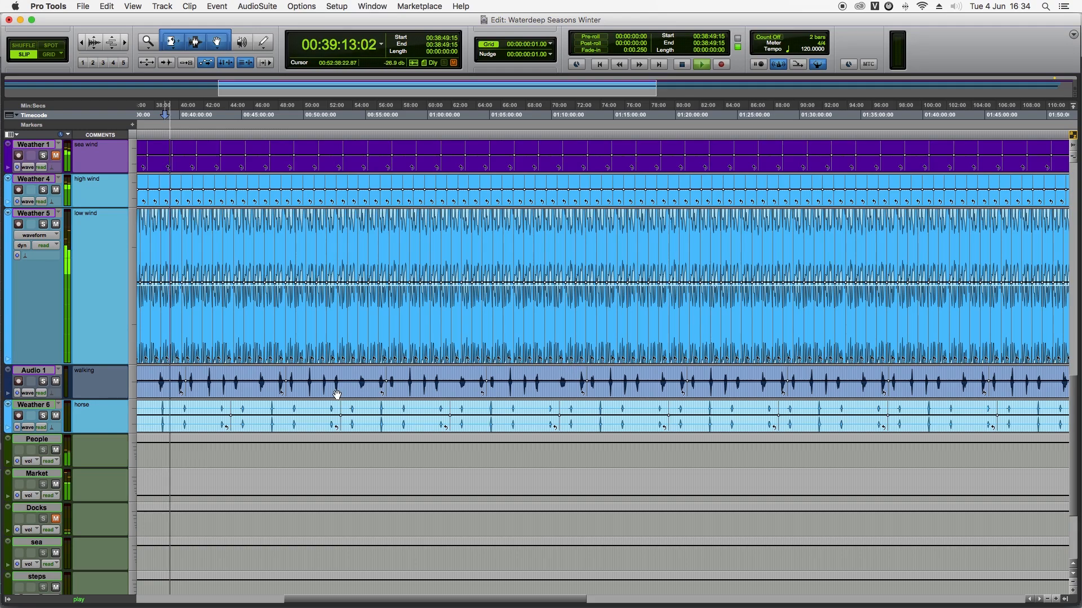
{"action": "key", "text": "super+bracketright"}
{"action": "key", "text": "super+bracketright"}
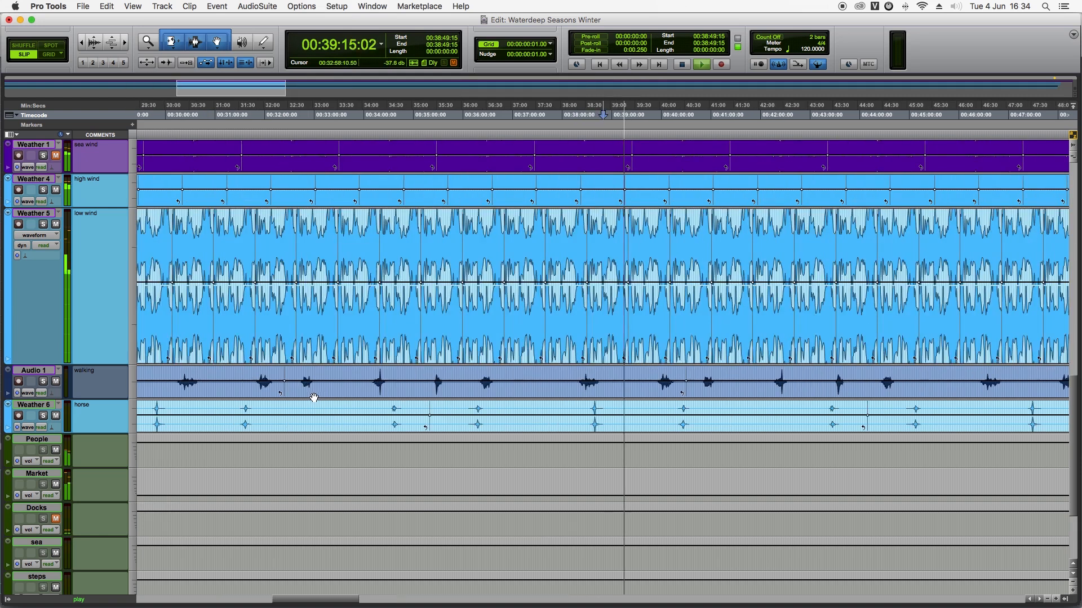
{"action": "key", "text": "space"}
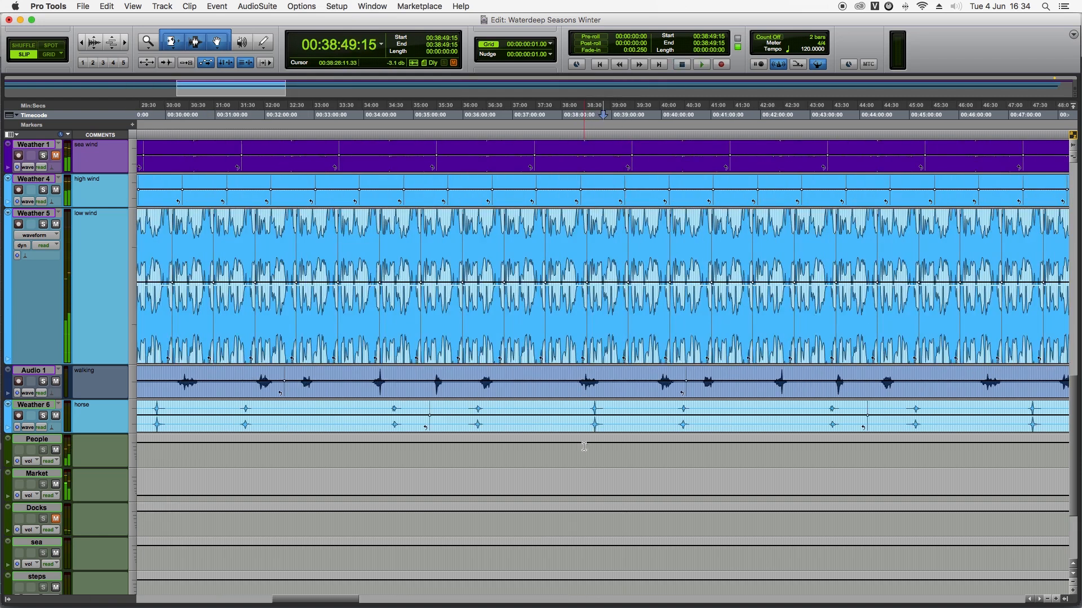
{"action": "left_click", "coordinate": [583, 449]}
{"action": "key", "text": "space"}
{"action": "key", "text": "super+equal"}
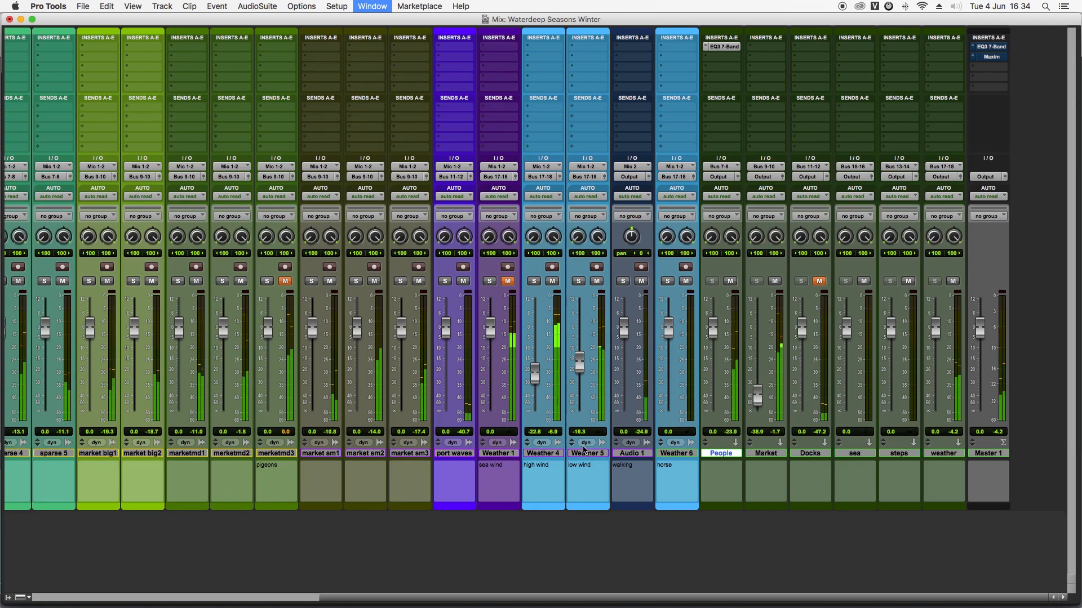
{"action": "mouse_move", "coordinate": [624, 337]}
{"action": "left_mouse_down"}
{"action": "mouse_move", "coordinate": [626, 314]}
{"action": "mouse_move", "coordinate": [626, 326]}
{"action": "left_mouse_up"}
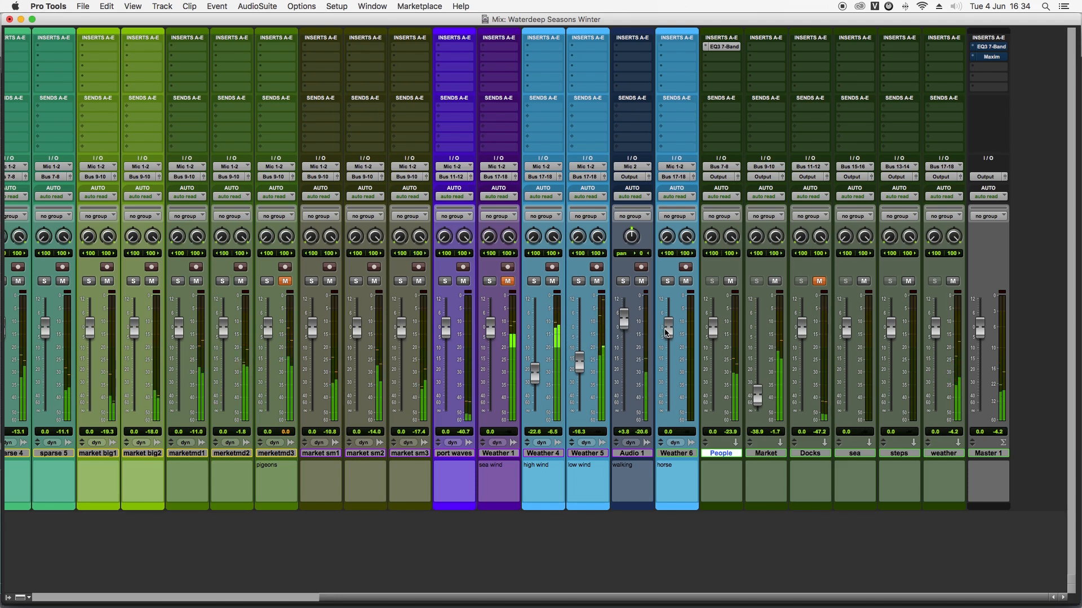
Step: Balance the horse track Weather 6 at -0.9 dB while replaying its pass from 00:40:23:18
{"action": "key", "text": "super+equal"}
{"action": "key", "text": "super+equal"}
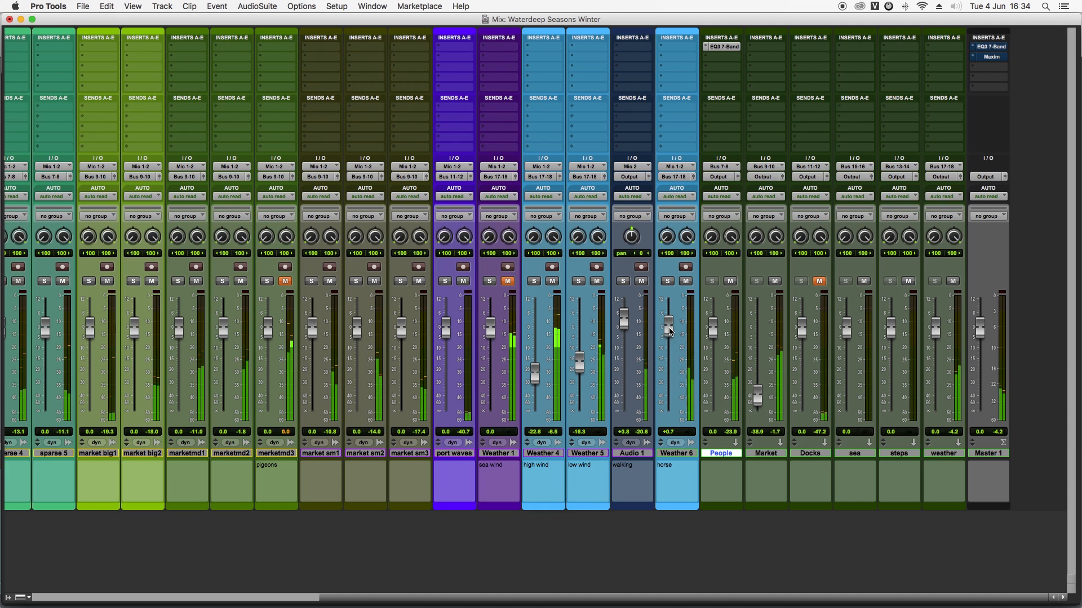
{"action": "left_click_drag", "start_coordinate": [670, 331], "coordinate": [669, 345]}
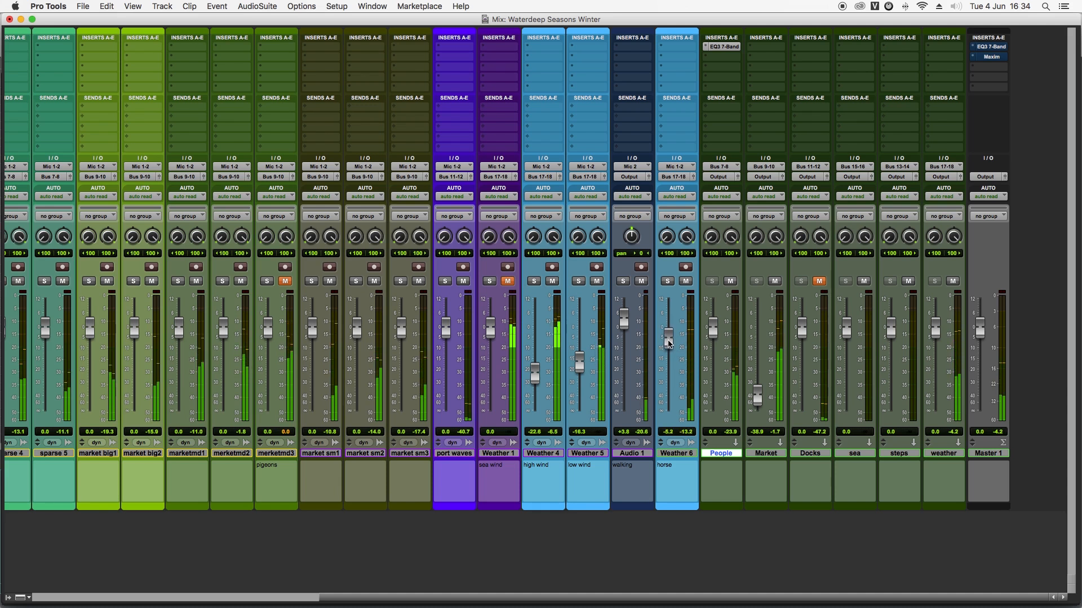
{"action": "key", "text": "super+equal"}
{"action": "key", "text": "space"}
{"action": "left_click", "coordinate": [681, 451]}
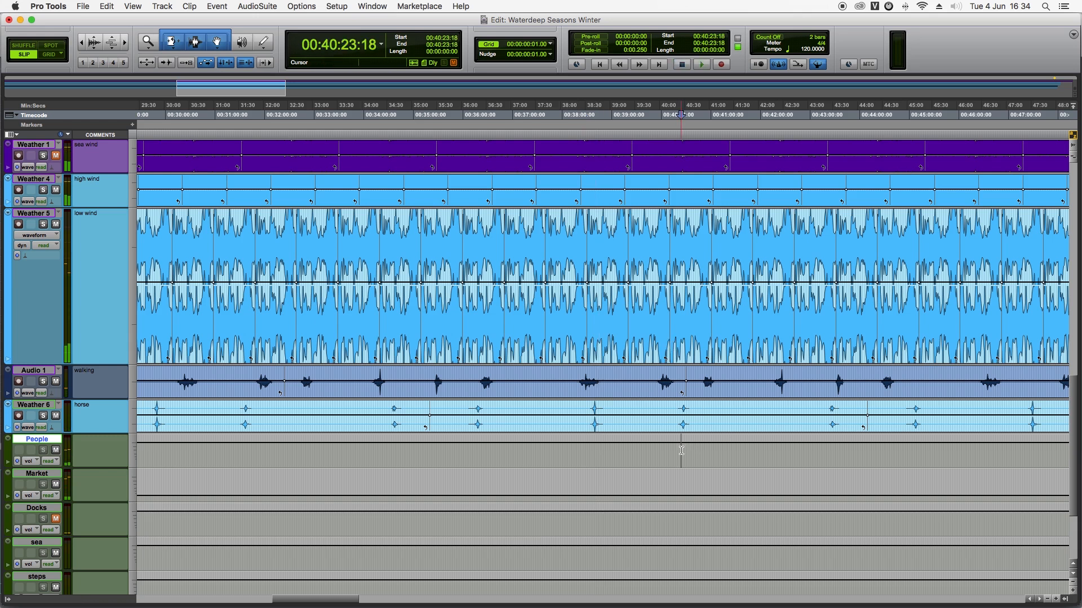
{"action": "key", "text": "space"}
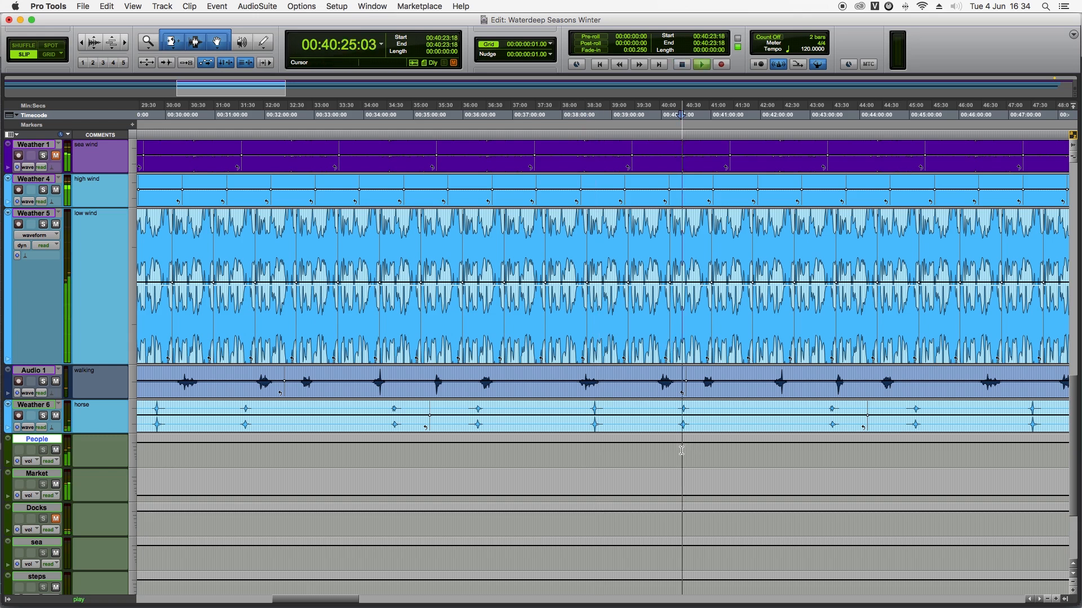
{"action": "key", "text": "super+equal"}
{"action": "left_click_drag", "start_coordinate": [671, 347], "coordinate": [671, 343]}
{"action": "key", "text": "super+equal"}
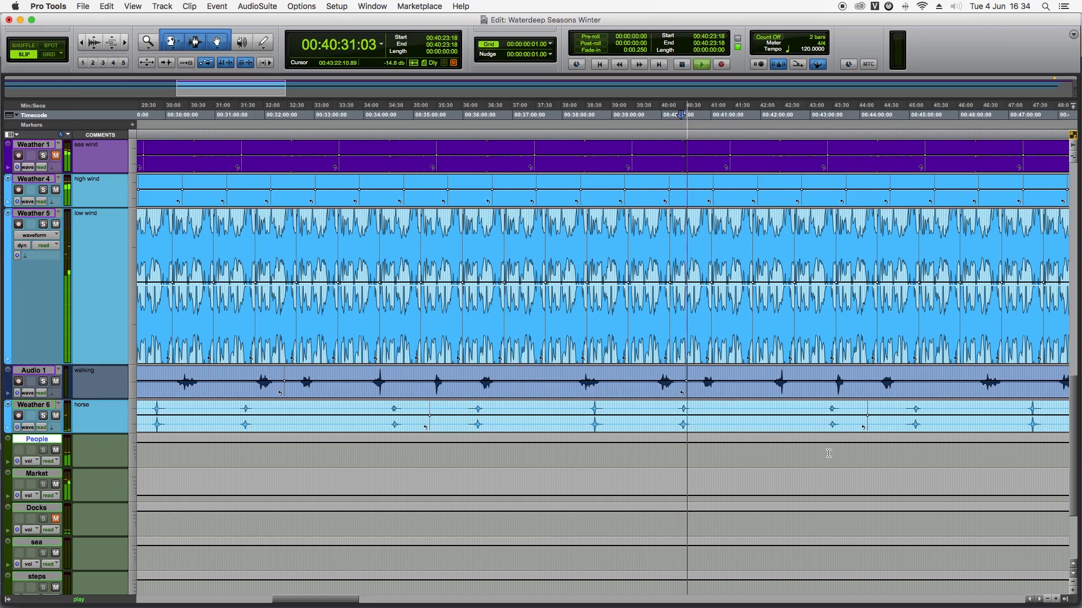
{"action": "key", "text": "super+equal"}
{"action": "left_click_drag", "start_coordinate": [671, 343], "coordinate": [671, 338]}
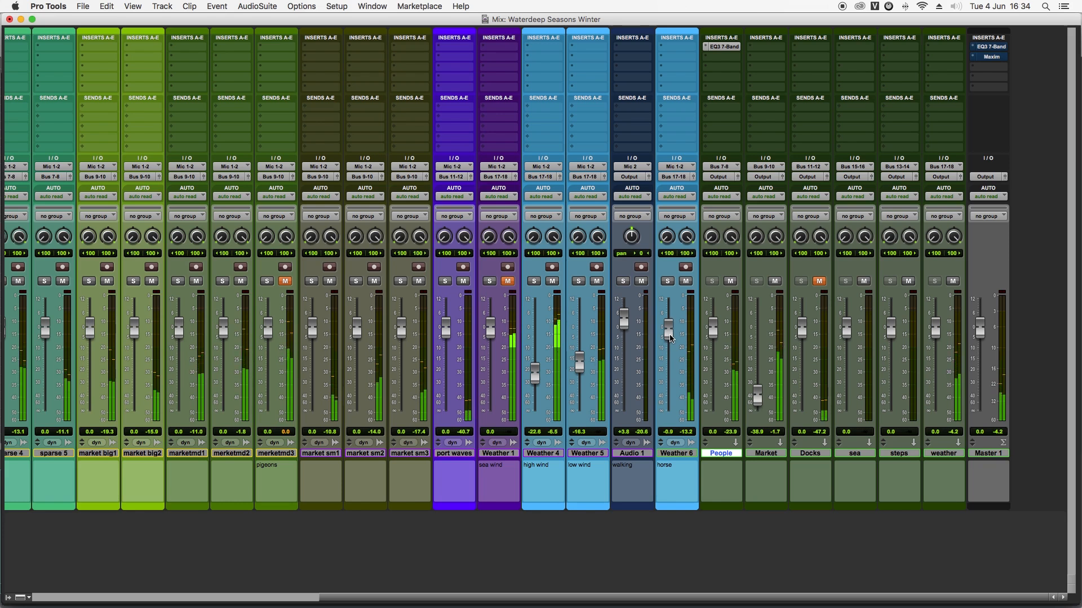
Step: Replay the footsteps from 00:40:49:16 and set the Audio 1 walking track to +4.3 dB
{"action": "key", "text": "super+equal"}
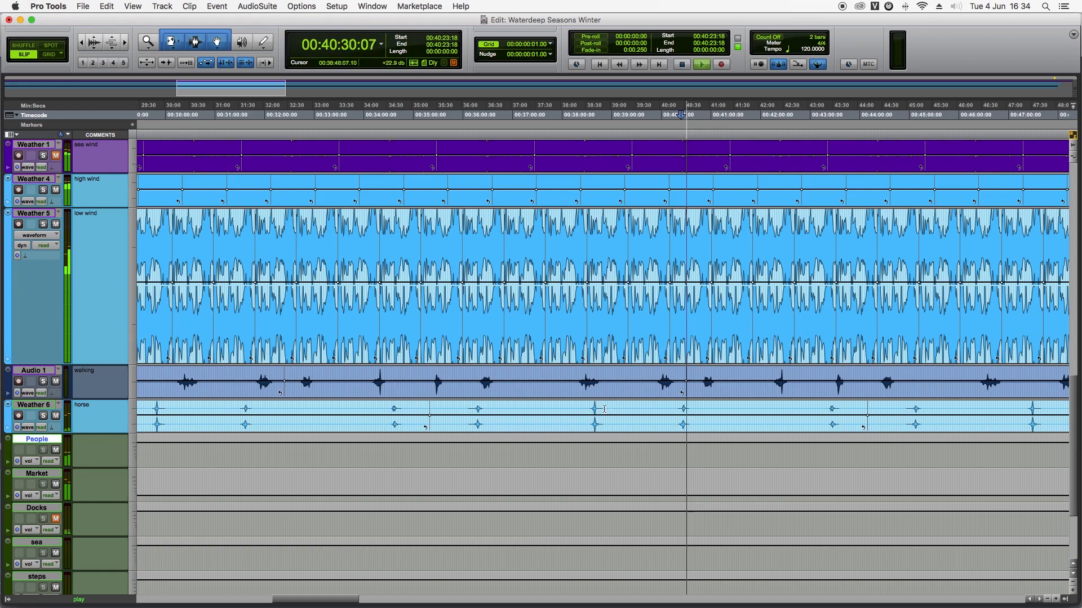
{"action": "key", "text": "space"}
{"action": "left_click", "coordinate": [703, 452]}
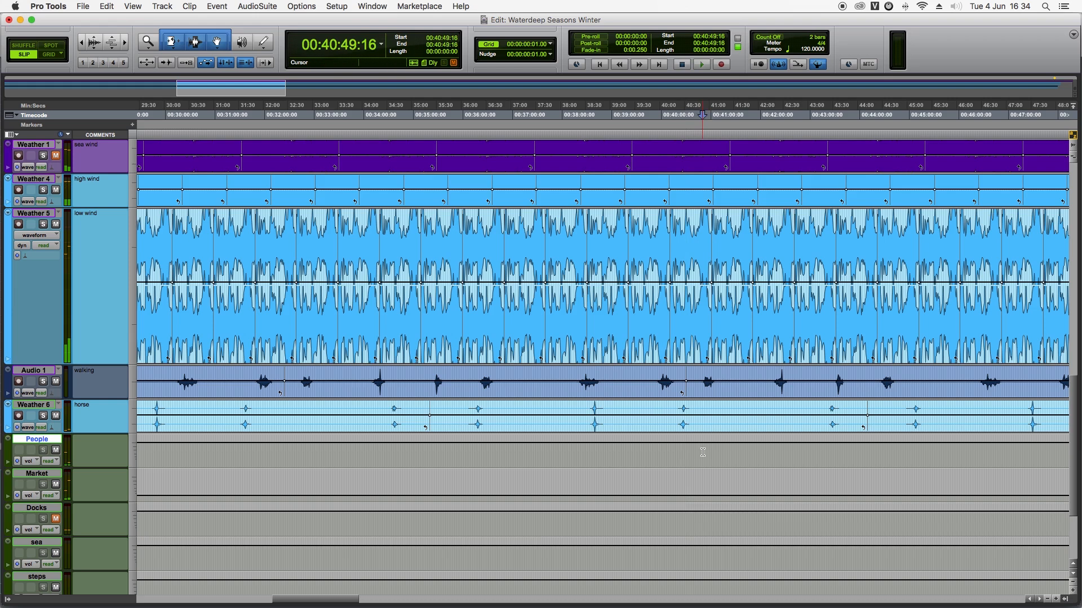
{"action": "key", "text": "space"}
{"action": "key", "text": "super+equal"}
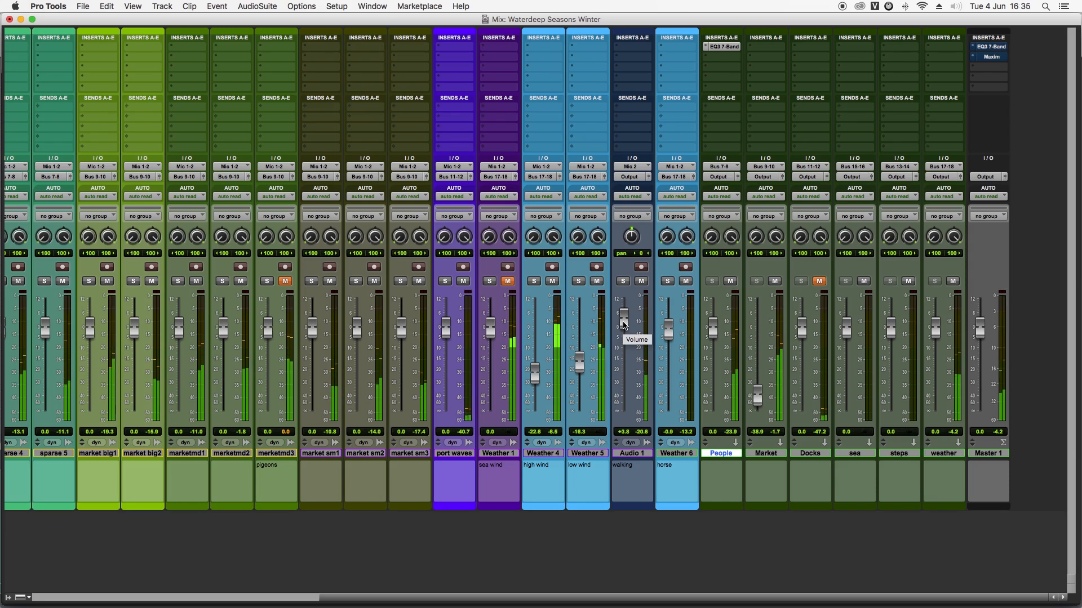
{"action": "left_click_drag", "start_coordinate": [625, 325], "coordinate": [624, 324]}
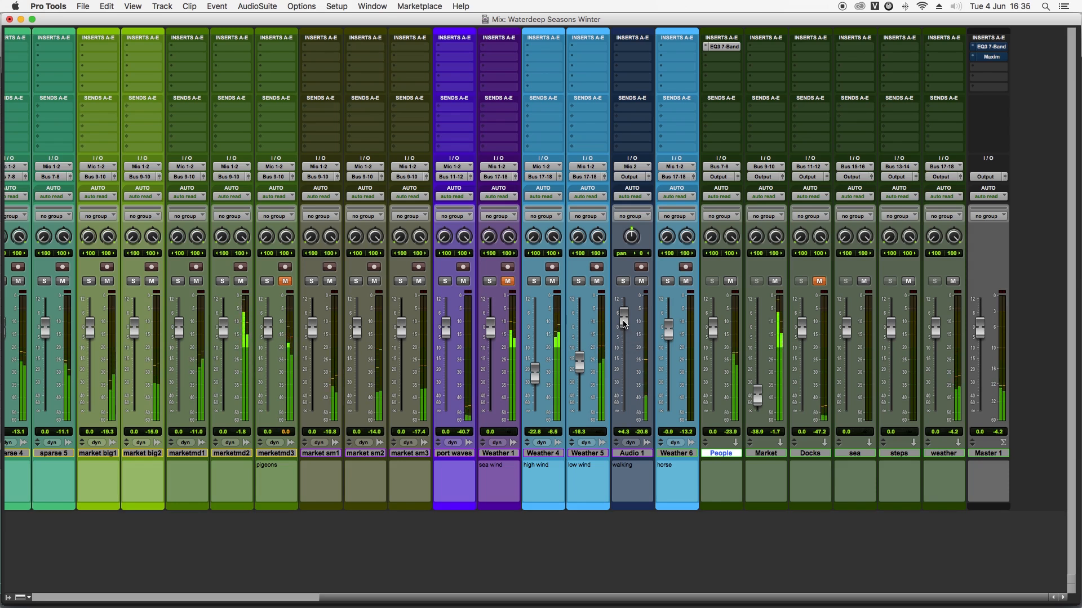
Step: Audition the adjusted walking track in the mix from 00:42:18:08, following its waveform up close
{"action": "key", "text": "super+equal"}
{"action": "key", "text": "space"}
{"action": "left_click", "coordinate": [775, 451]}
{"action": "key", "text": "space"}
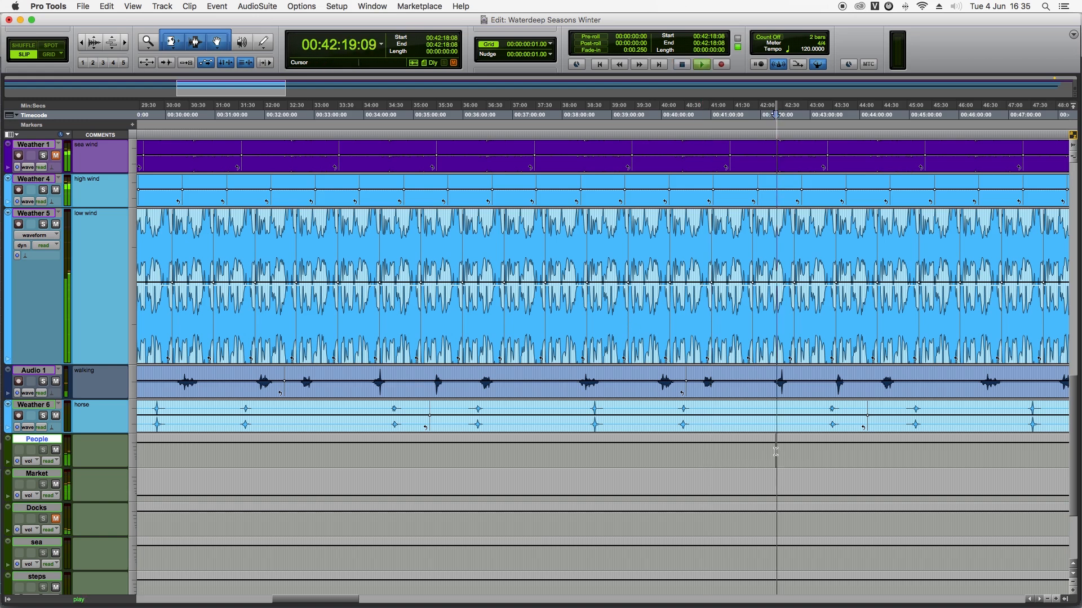
{"action": "key", "text": "super+bracketright"}
{"action": "key", "text": "super+bracketright"}
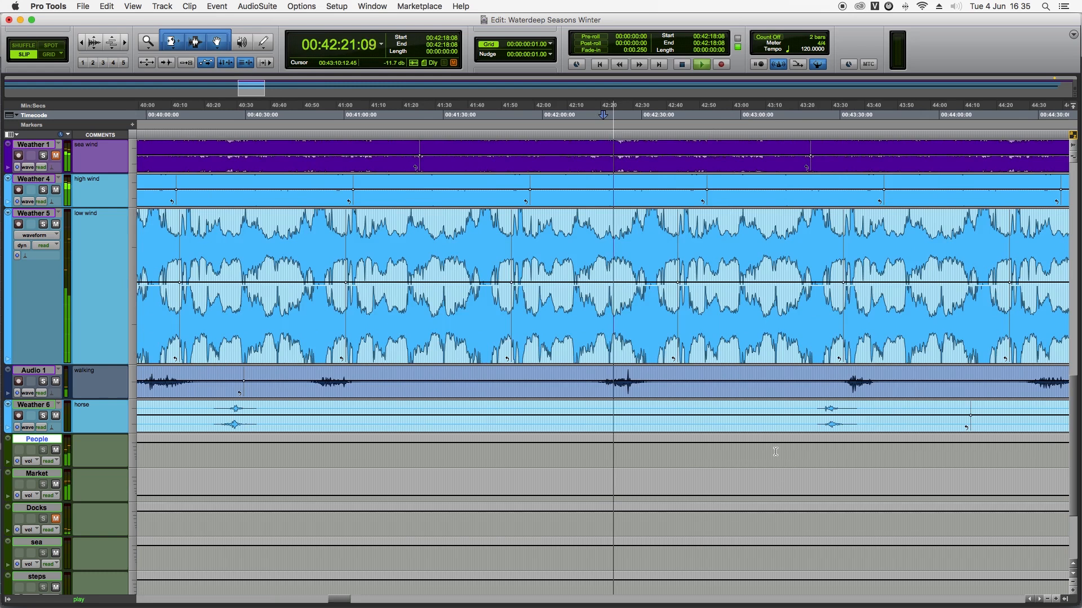
{"action": "key", "text": "super+bracketright"}
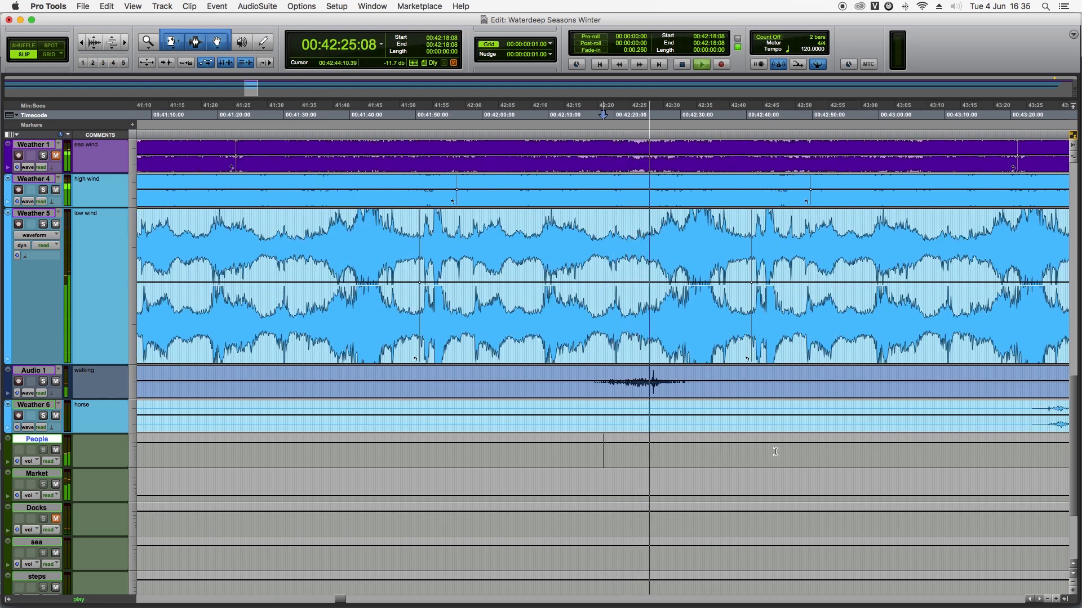
{"action": "key", "text": "super+equal"}
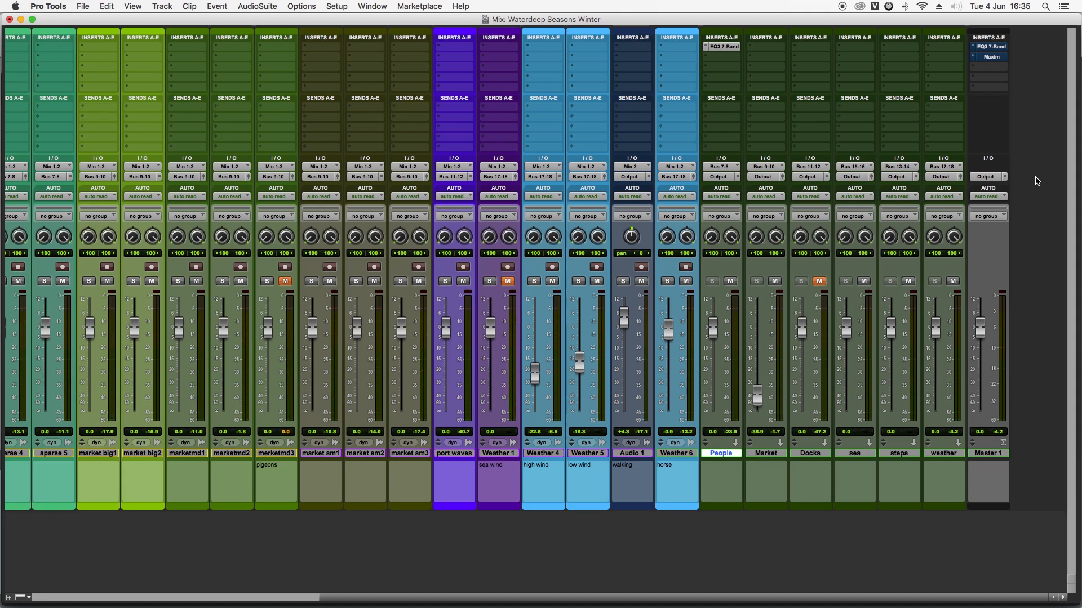
{"action": "key", "text": "super+equal"}
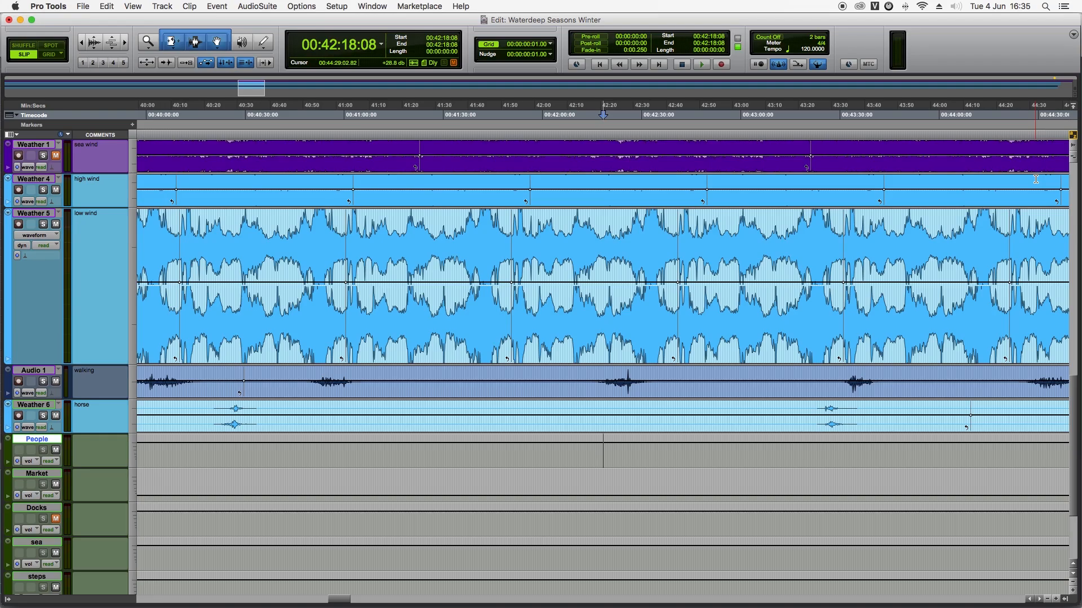
Step: Show the whole session length and reduce the Weather 5 track height to match its neighbouring tracks
{"action": "key", "text": "r"}
{"action": "key", "text": "r"}
{"action": "key", "text": "r"}
{"action": "key", "text": "r"}
{"action": "key", "text": "r"}
{"action": "key", "text": "r"}
{"action": "key", "text": "r"}
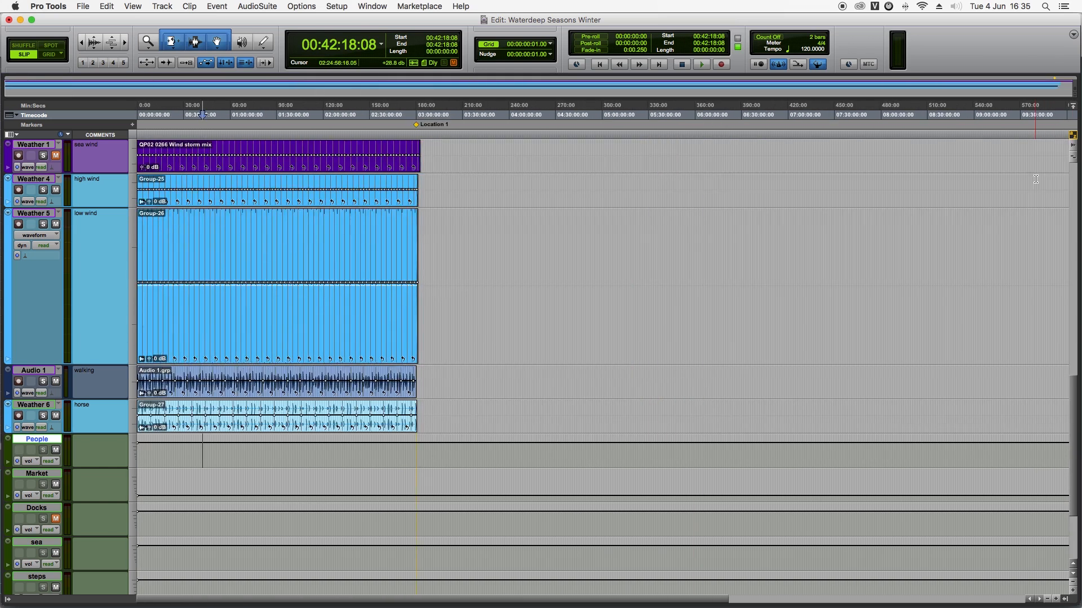
{"action": "left_click_drag", "start_coordinate": [48, 363], "coordinate": [49, 247]}
Step: Review the finished winter session from the Busy tracks to the weather tracks, plus the Maxim insert on Master 1
{"action": "scroll", "coordinate": [176, 285], "scroll_direction": "up", "scroll_amount": 15}
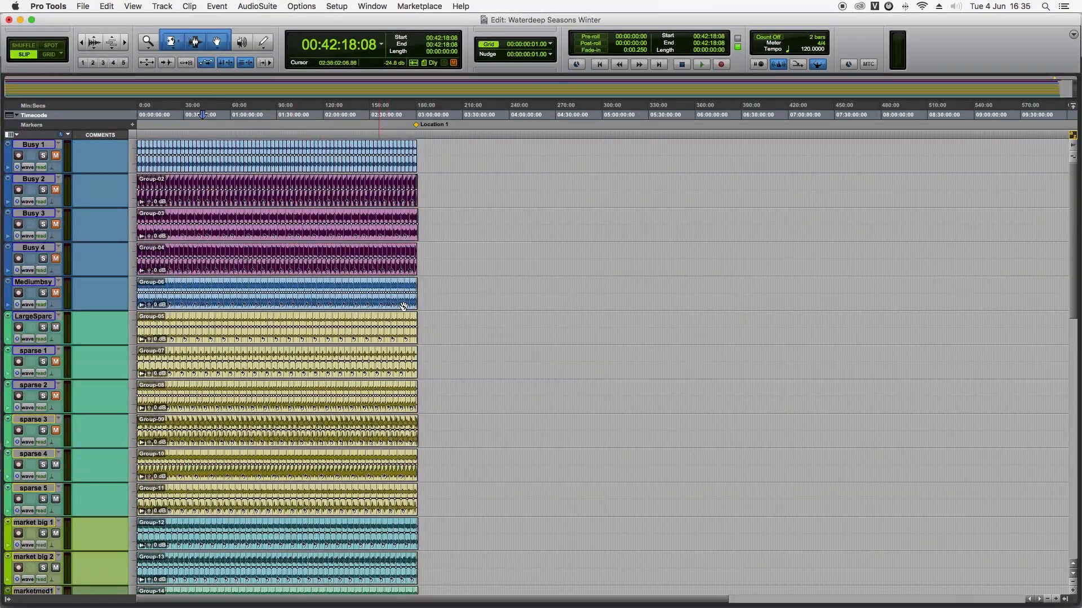
{"action": "scroll", "coordinate": [395, 304], "scroll_direction": "down", "scroll_amount": 8}
{"action": "scroll", "coordinate": [407, 306], "scroll_direction": "down", "scroll_amount": 10}
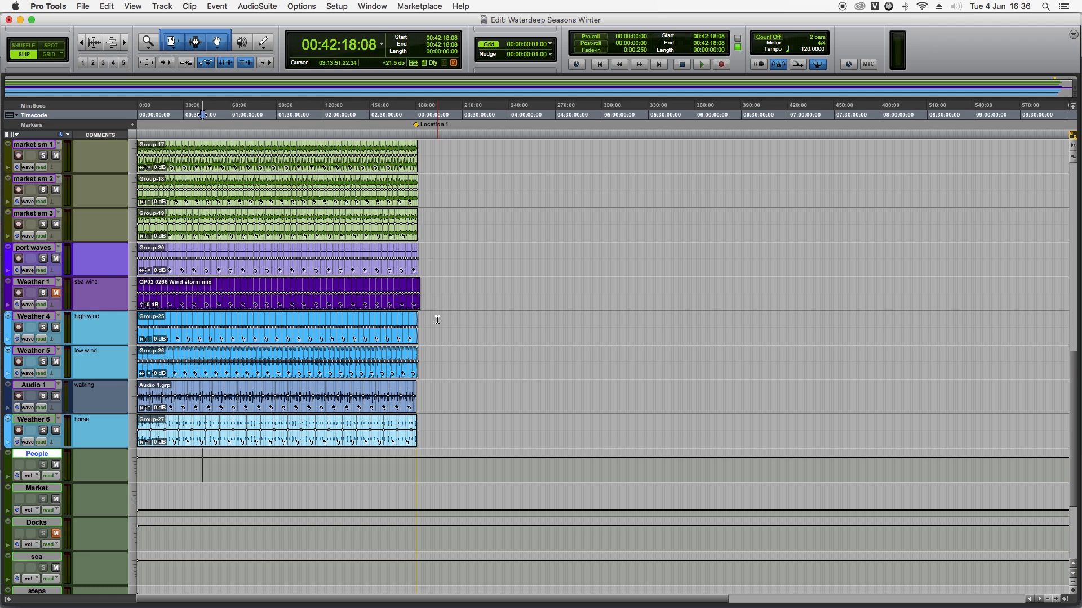
{"action": "left_click", "coordinate": [438, 320]}
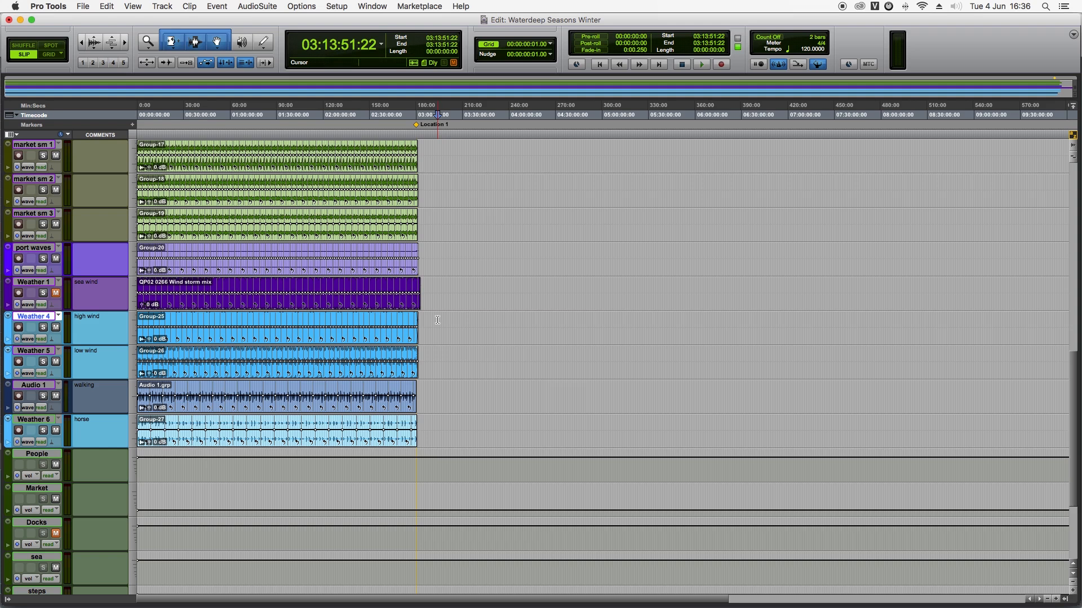
{"action": "key", "text": "super+bracketleft"}
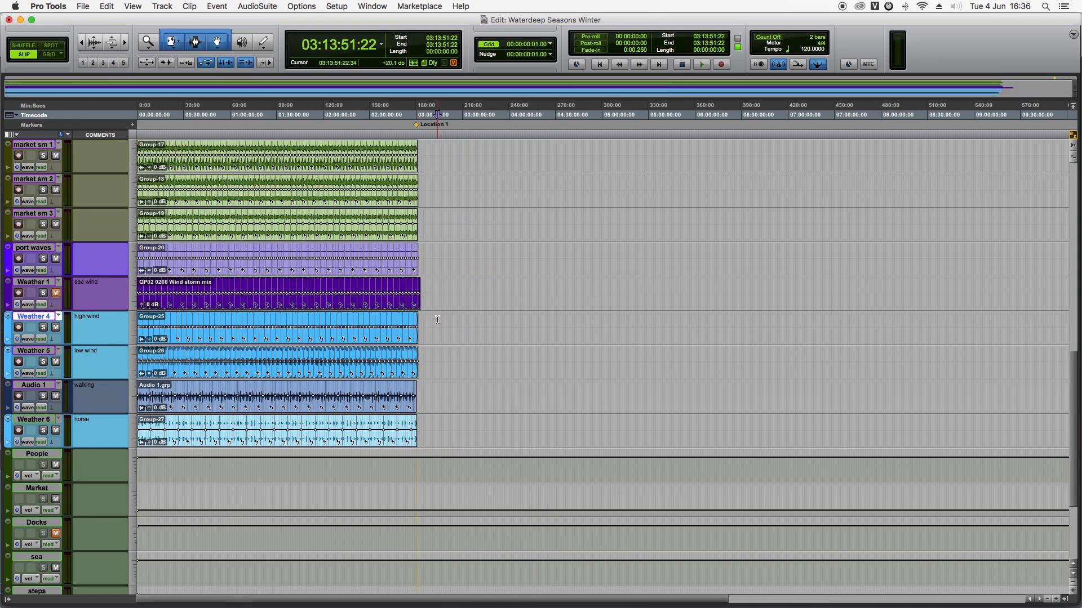
{"action": "left_click", "coordinate": [429, 319]}
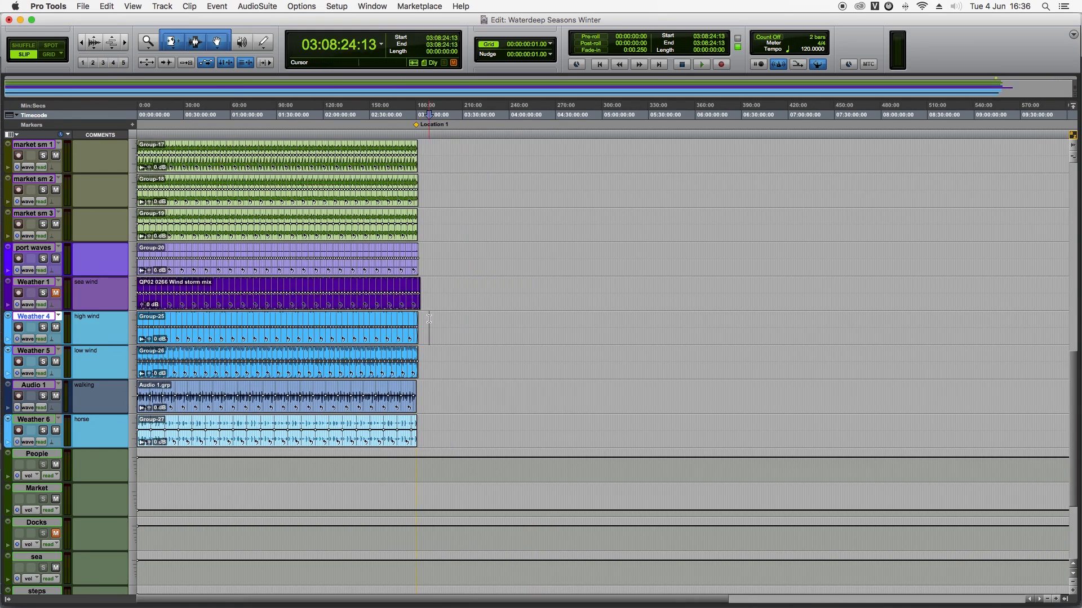
{"action": "scroll", "coordinate": [429, 319], "scroll_direction": "up", "scroll_amount": 10}
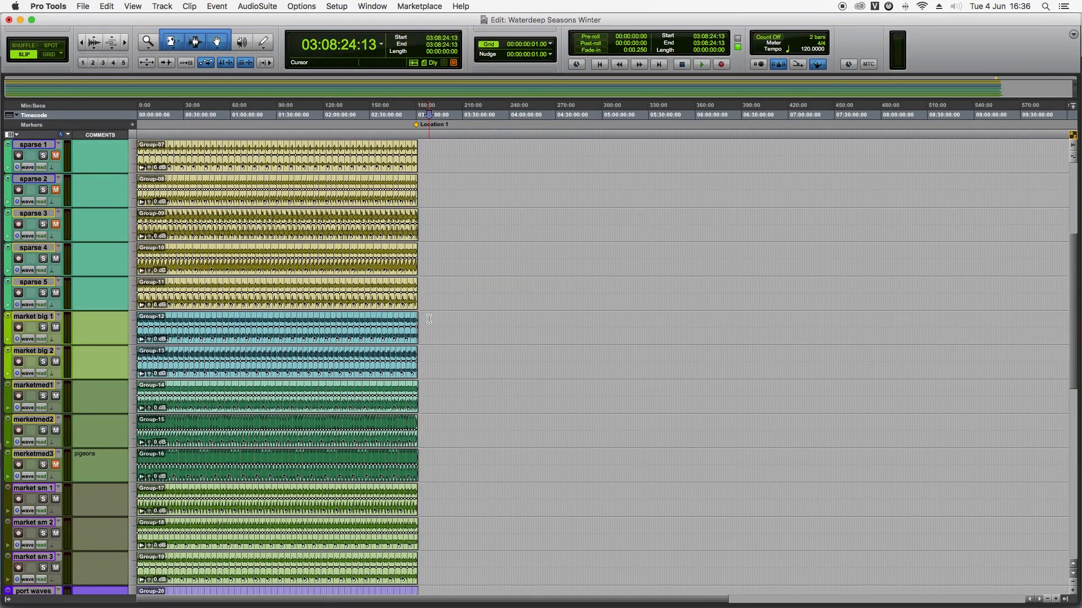
{"action": "scroll", "coordinate": [430, 319], "scroll_direction": "down", "scroll_amount": 11}
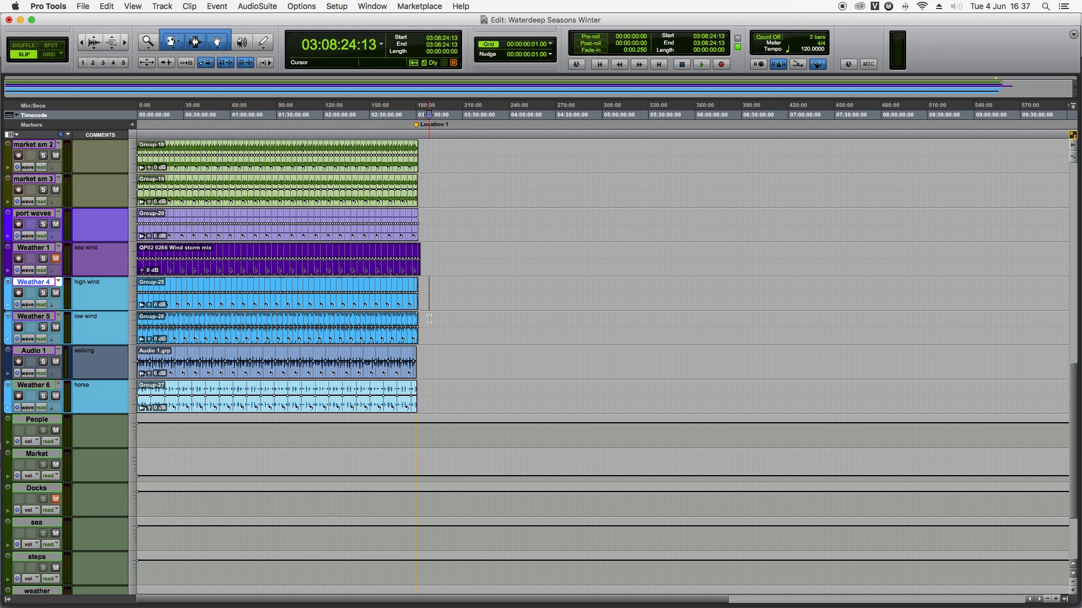
{"action": "key", "text": "super+equal"}
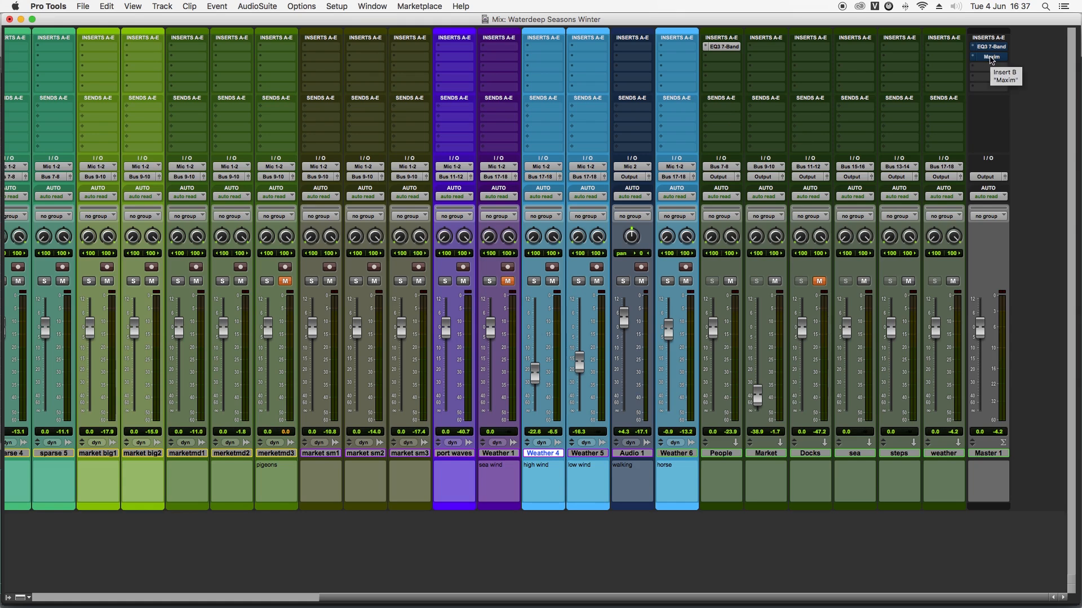
{"action": "key", "text": "super+equal"}
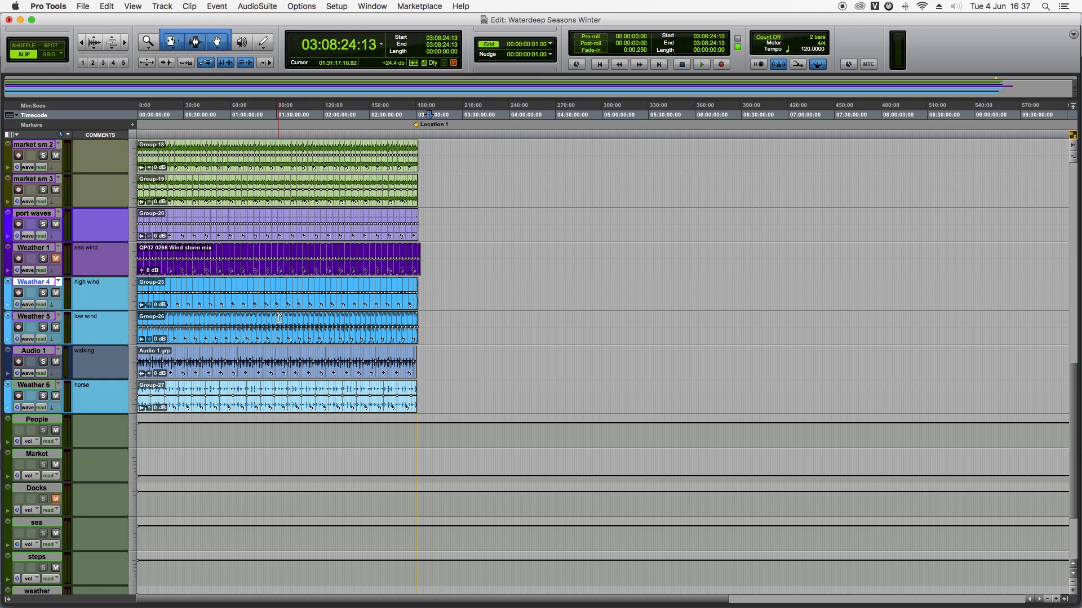
Step: Play the mix from 02:04:23:15 and switch to Preview to view Winter BG.jpg alongside it
{"action": "scroll", "coordinate": [394, 293], "scroll_direction": "up", "scroll_amount": 7}
{"action": "key", "text": "t"}
{"action": "key", "text": "t"}
{"action": "scroll", "coordinate": [302, 177], "scroll_direction": "down", "scroll_amount": 9}
{"action": "left_click", "coordinate": [225, 133]}
{"action": "left_click", "coordinate": [217, 134]}
{"action": "left_click", "coordinate": [209, 133]}
{"action": "left_click", "coordinate": [206, 133]}
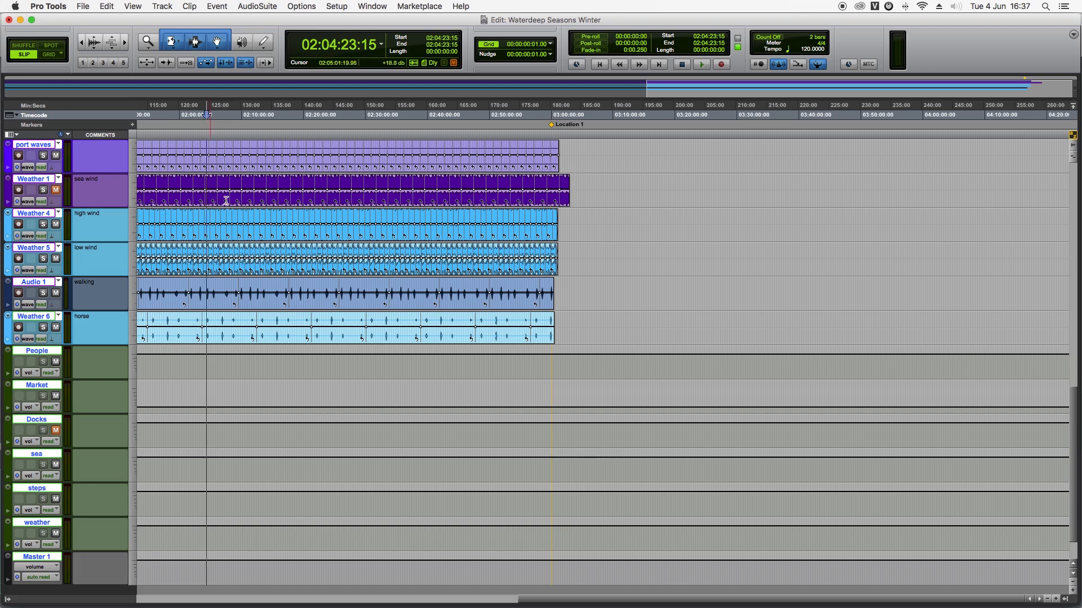
{"action": "key", "text": "space"}
{"action": "left_click", "coordinate": [591, 586]}
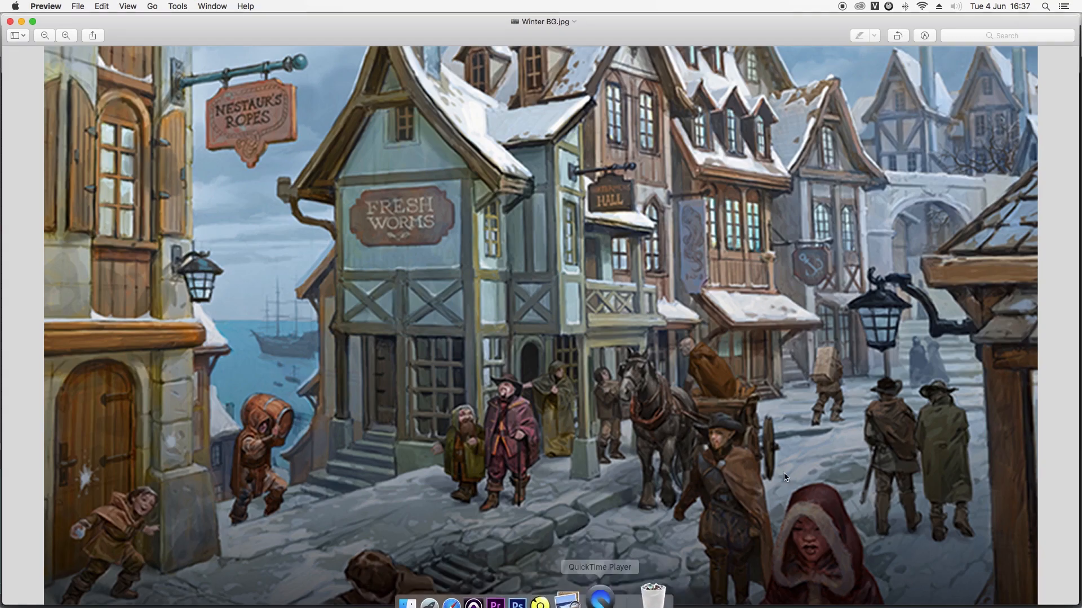